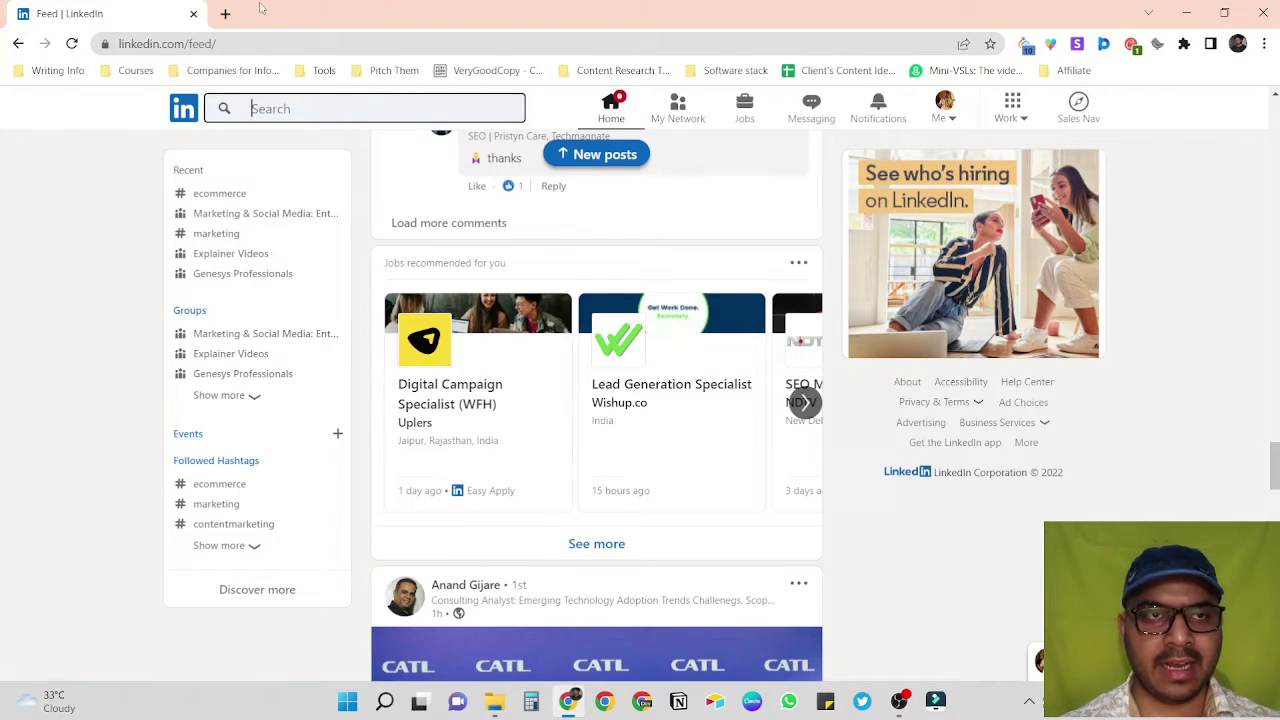
- Open salesql.com in a new tab, go to the account dashboard, then return to LinkedIn
{"action": "left_click", "coordinate": [227, 14]}
{"action": "type", "text": "sal"}
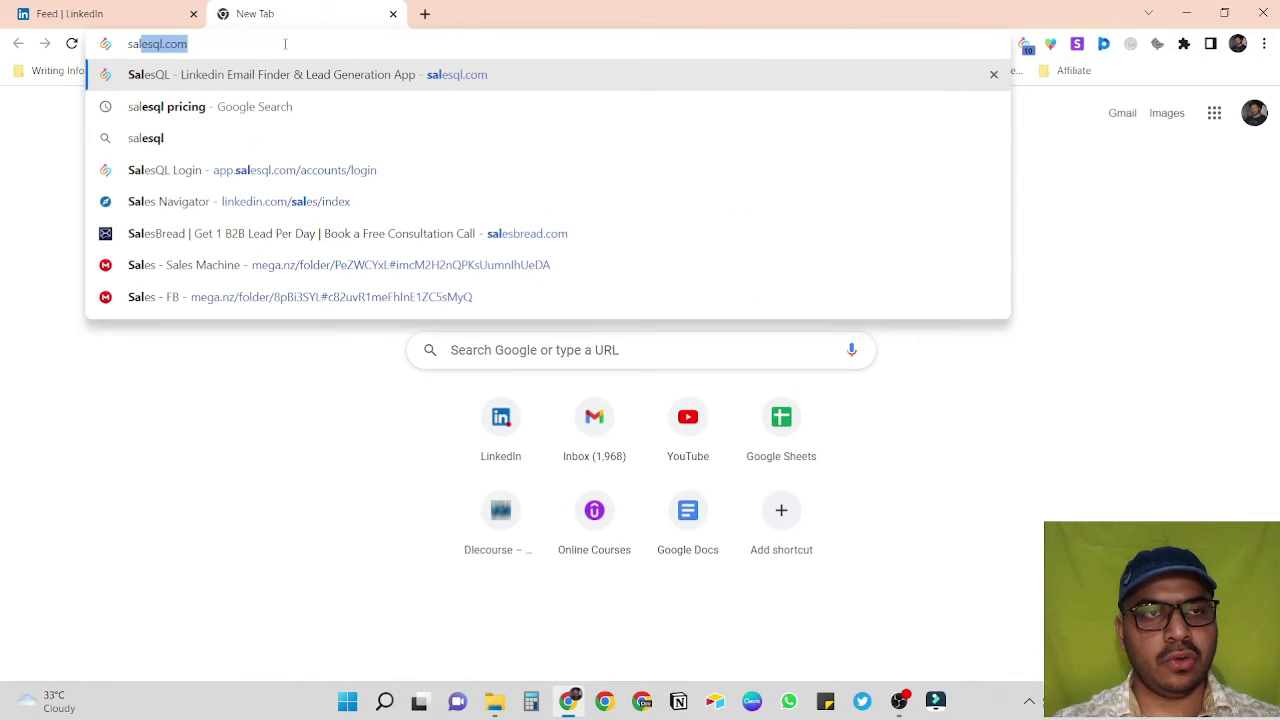
{"action": "key", "text": "Return"}
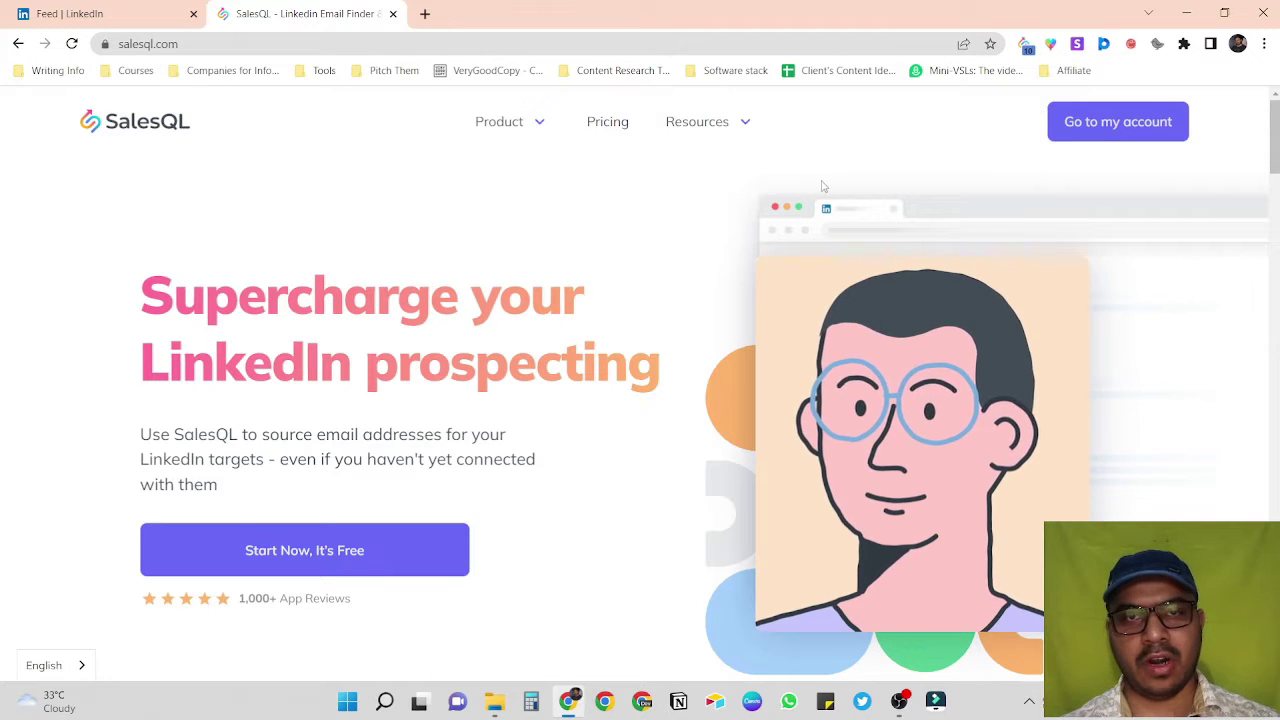
{"action": "left_click", "coordinate": [1068, 135]}
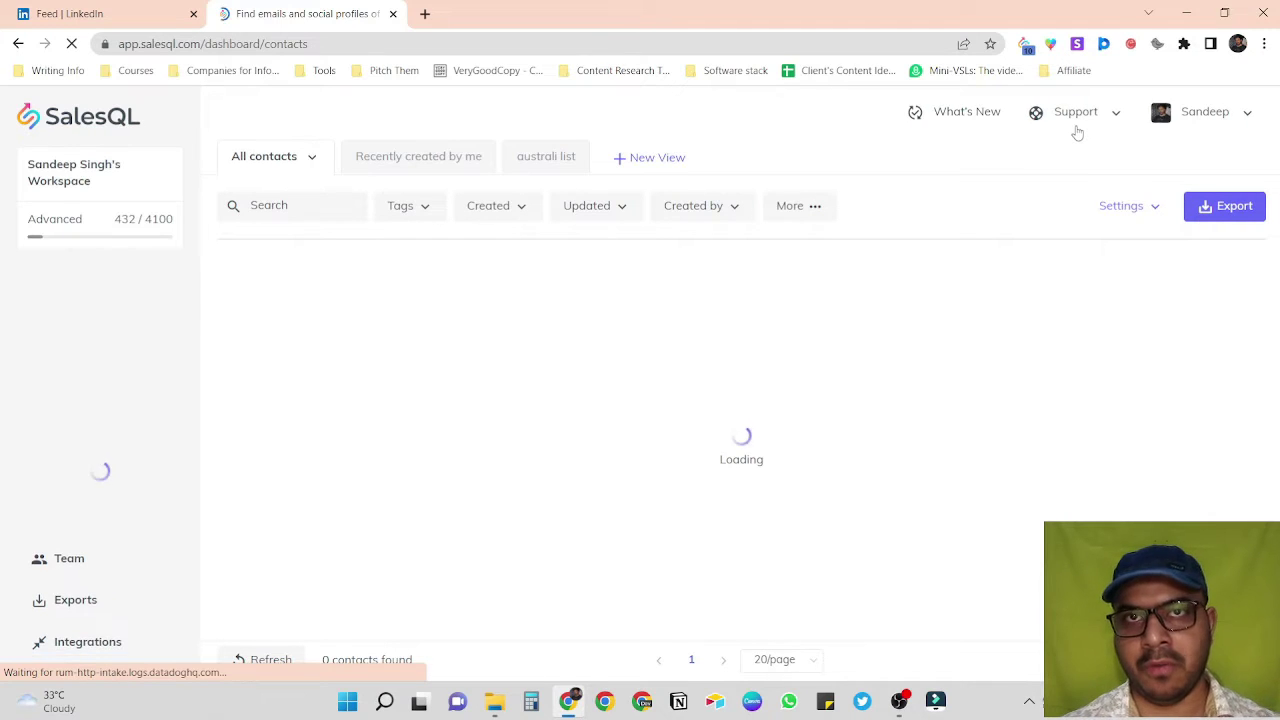
{"action": "key", "text": "ctrl+shift+Tab"}
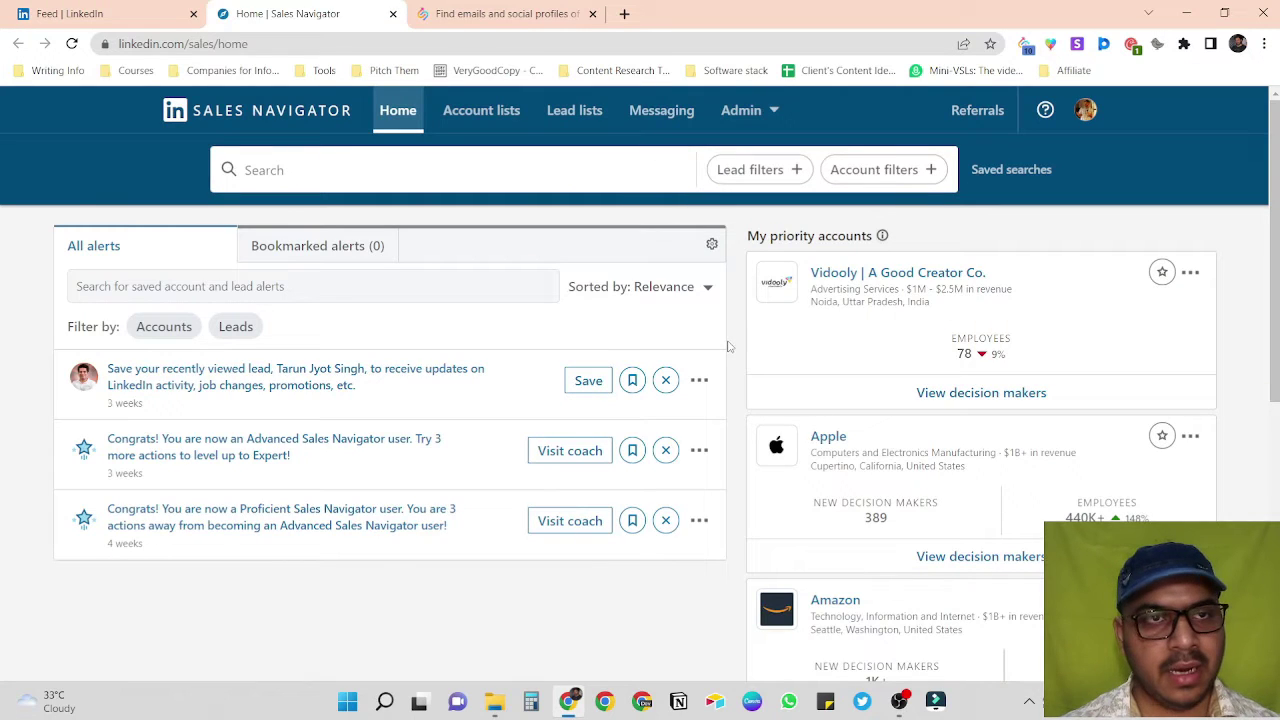
- Start a lead search with United States as the Geography filter
{"action": "left_click", "coordinate": [755, 172]}
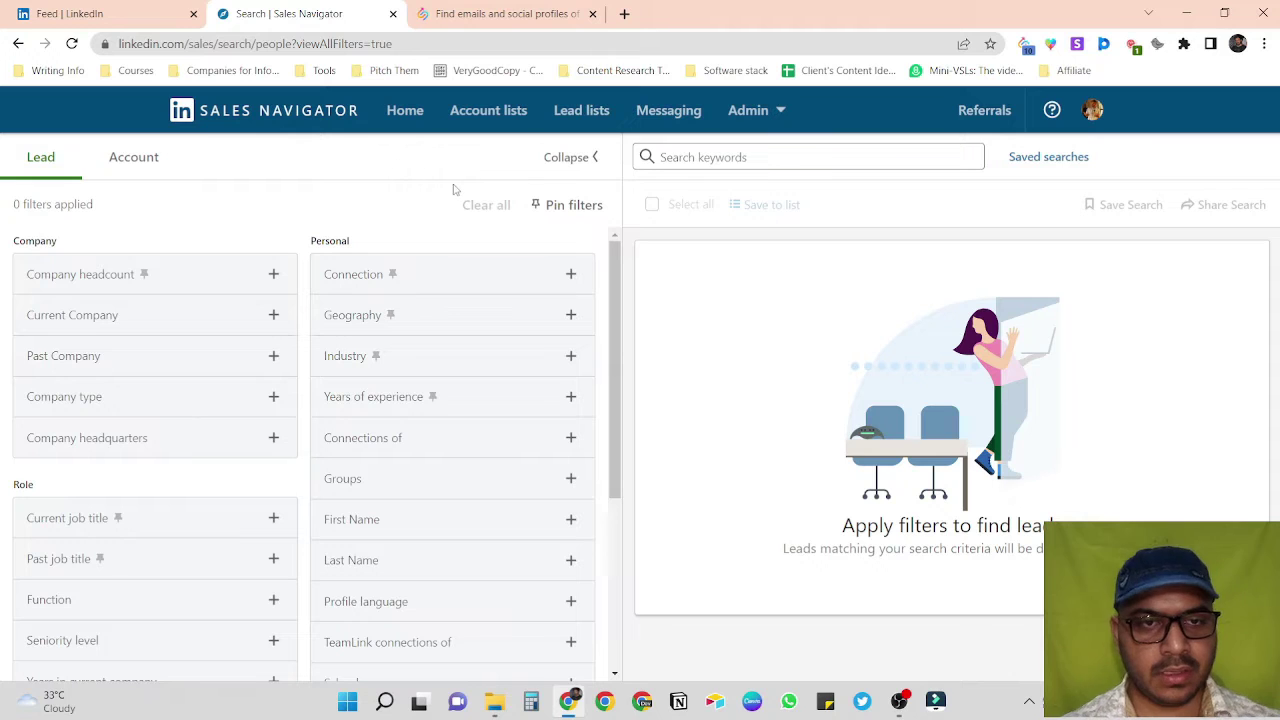
{"action": "left_click", "coordinate": [358, 318]}
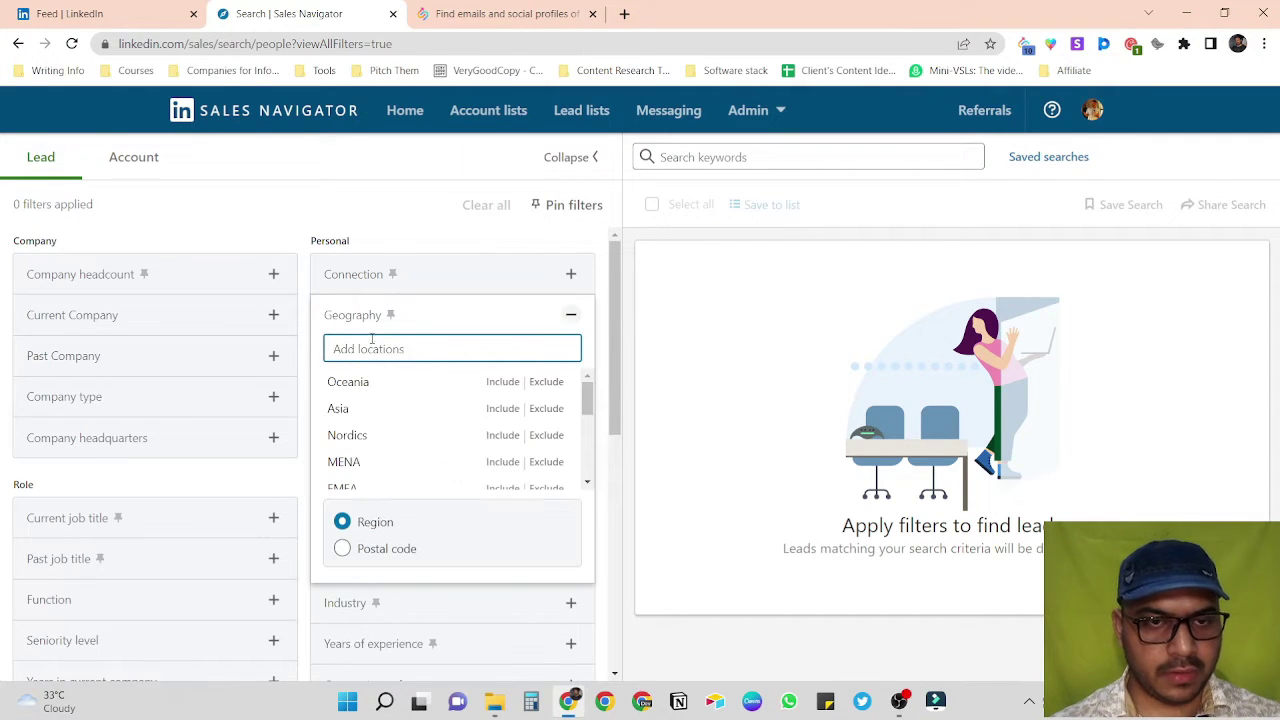
{"action": "type", "text": "uni"}
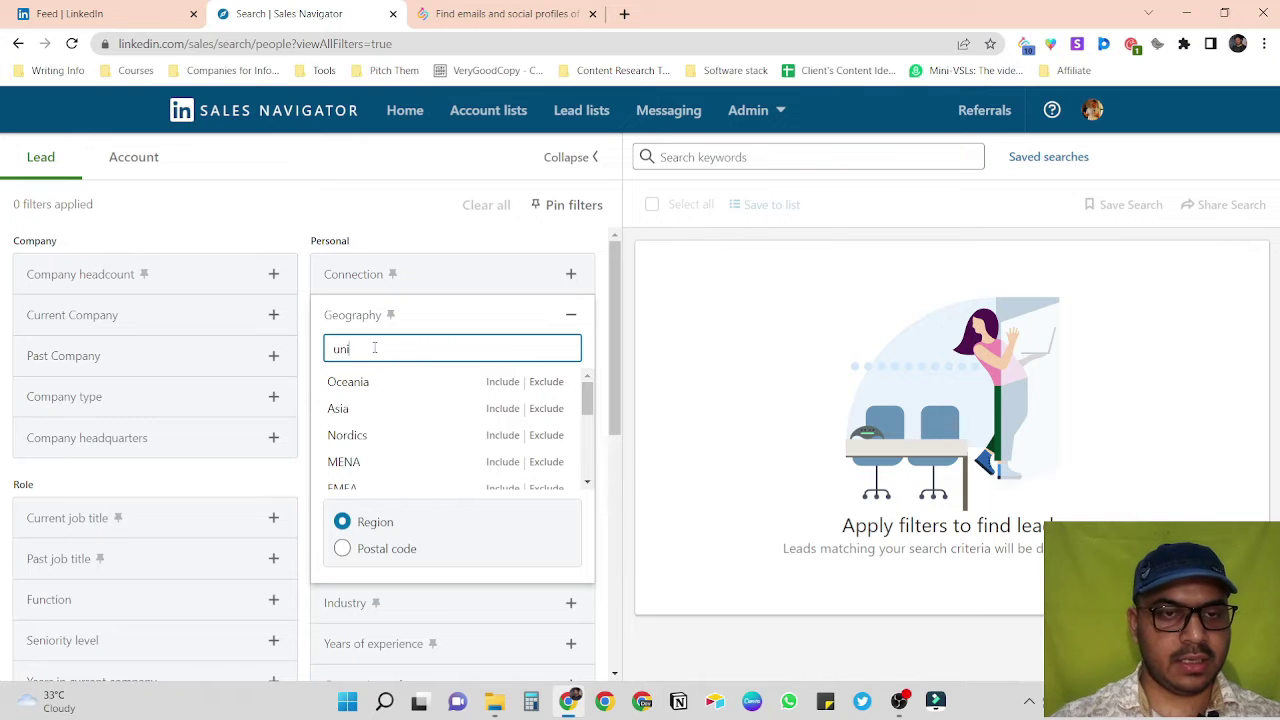
{"action": "left_click", "coordinate": [368, 391]}
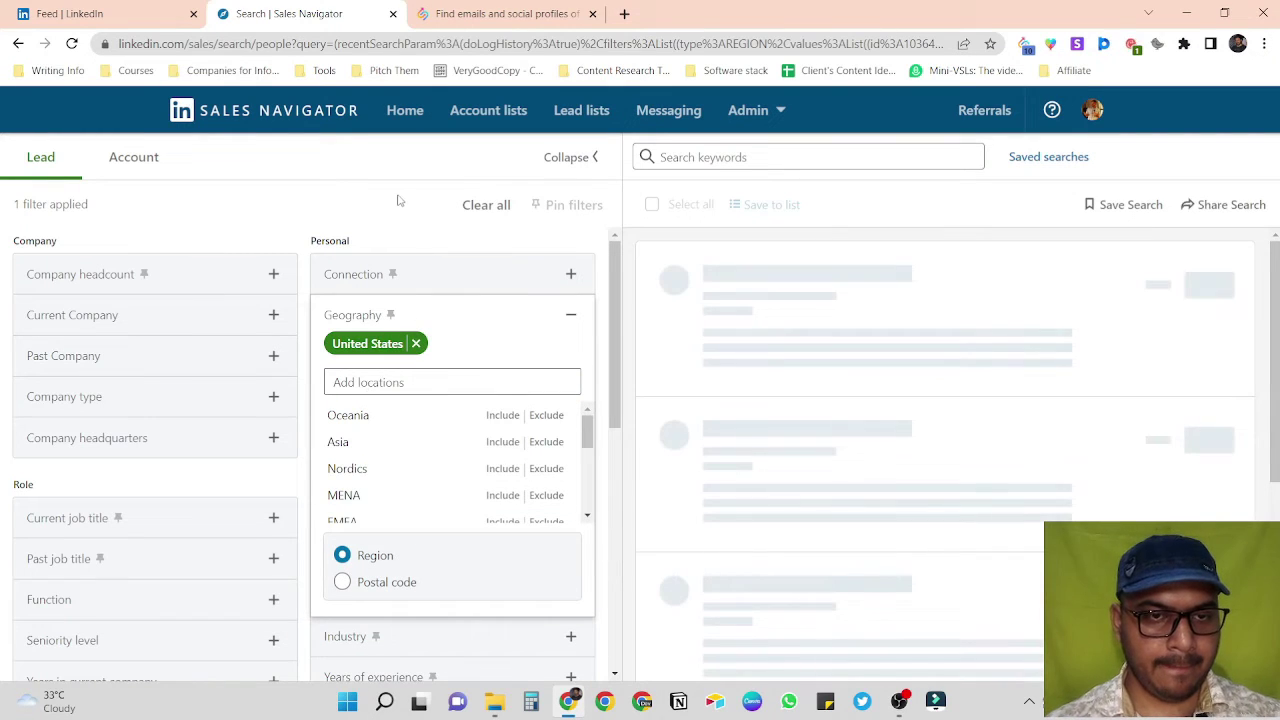
{"action": "left_click", "coordinate": [397, 201]}
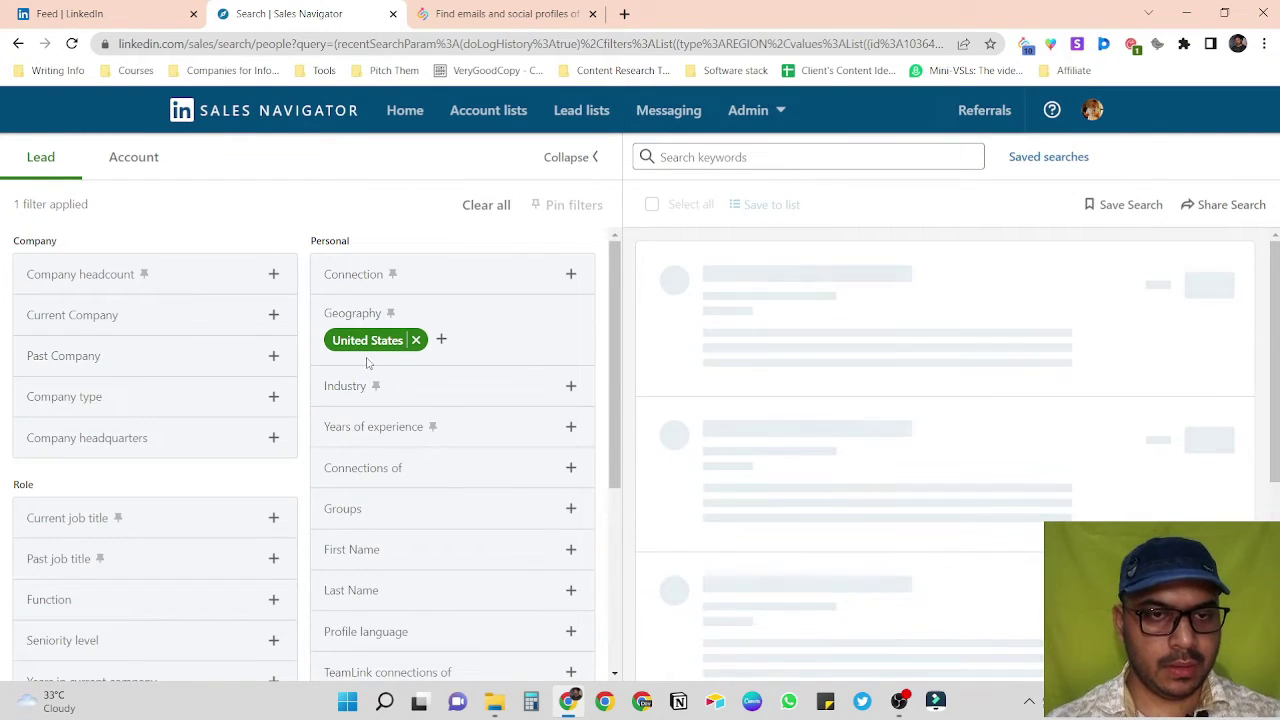
- Add Marketing Services as the Industry filter and check the 84K+ result count
{"action": "left_click", "coordinate": [352, 390]}
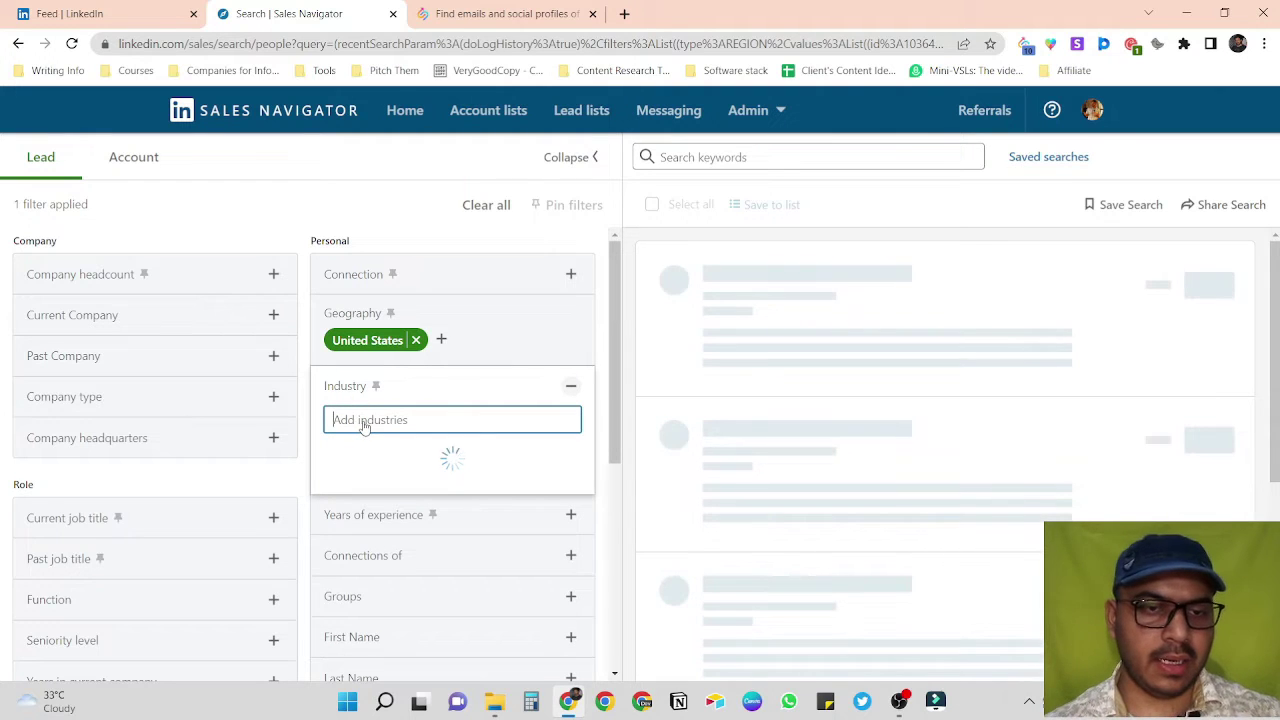
{"action": "type", "text": "ma"}
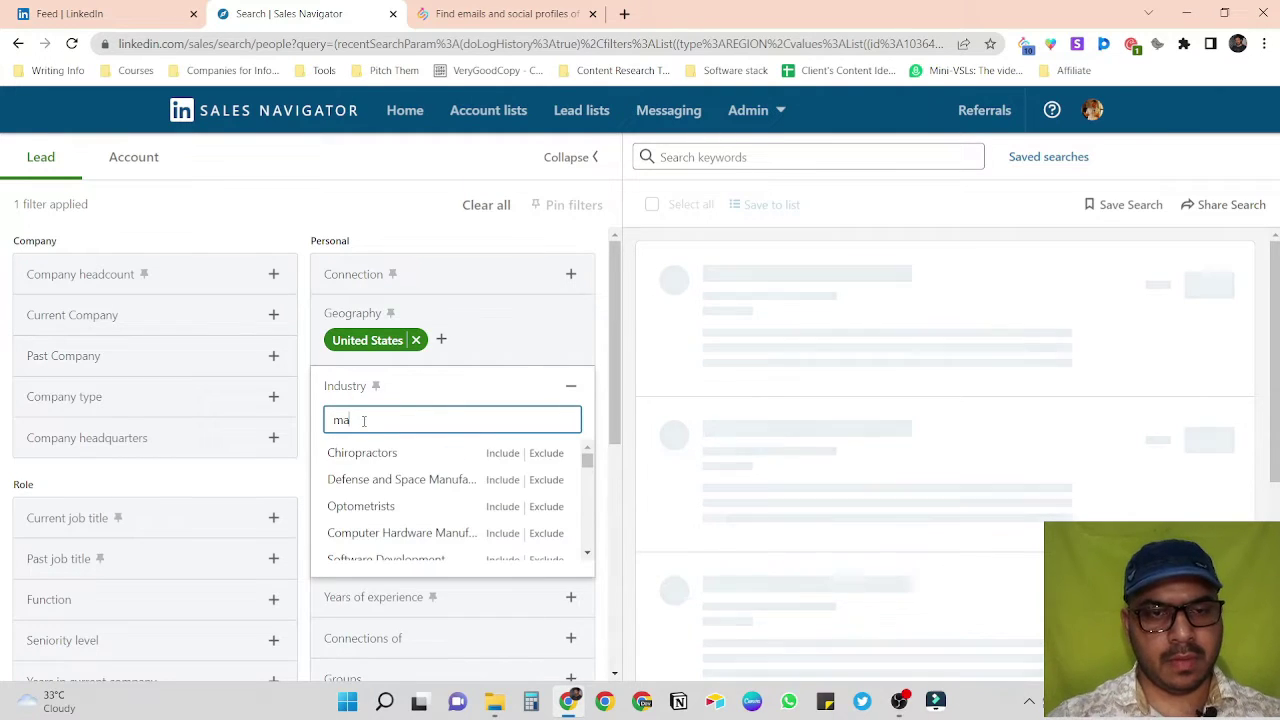
{"action": "type", "text": "rketing"}
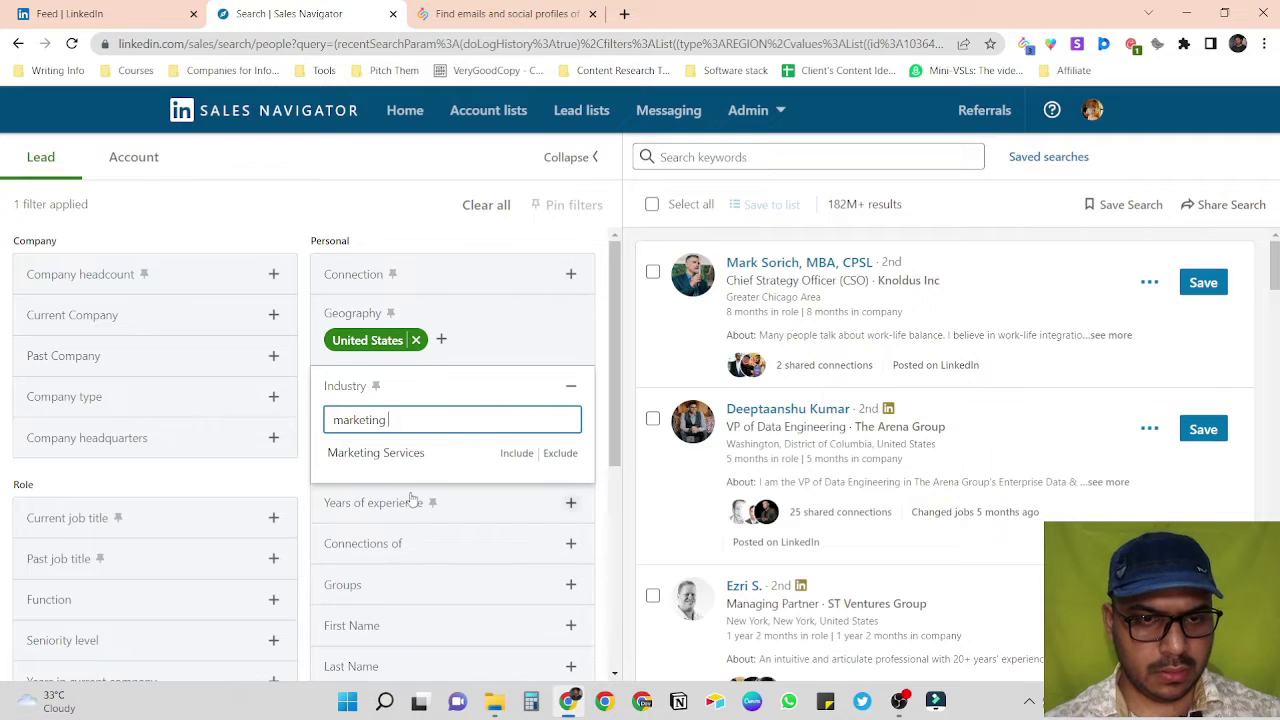
{"action": "left_click", "coordinate": [391, 449]}
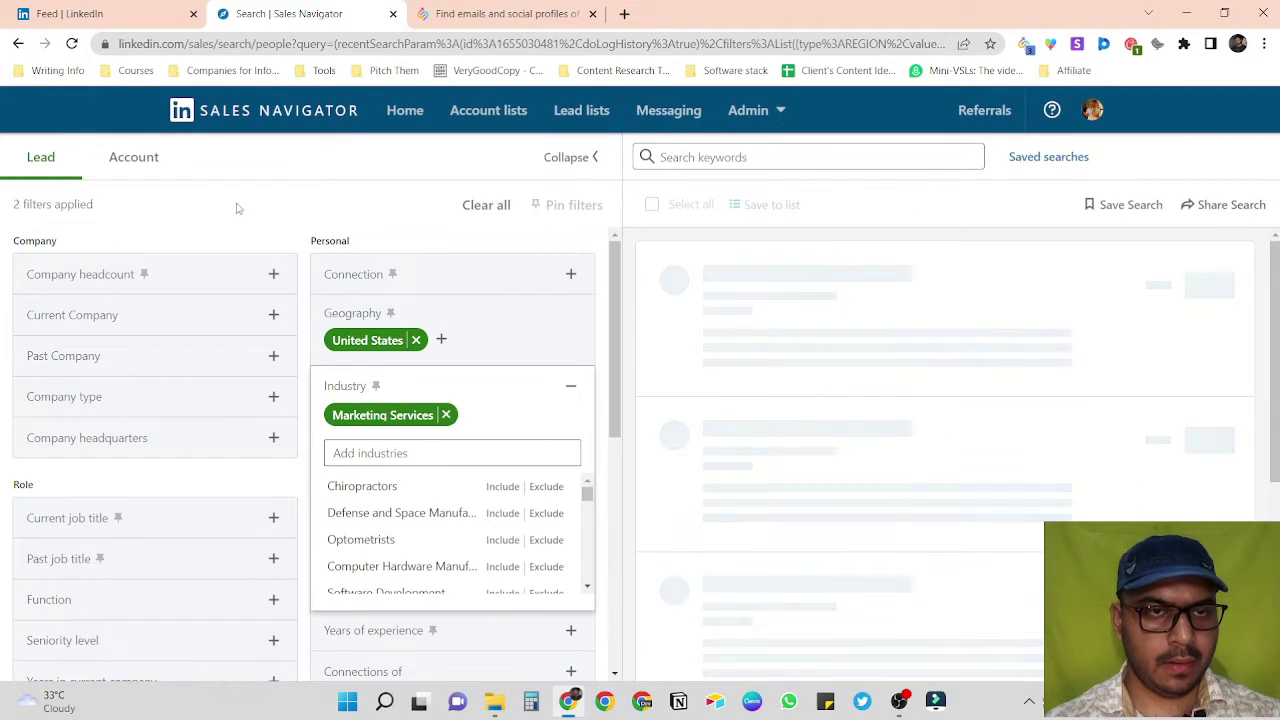
{"action": "scroll", "coordinate": [448, 337], "scroll_direction": "down", "scroll_amount": 1}
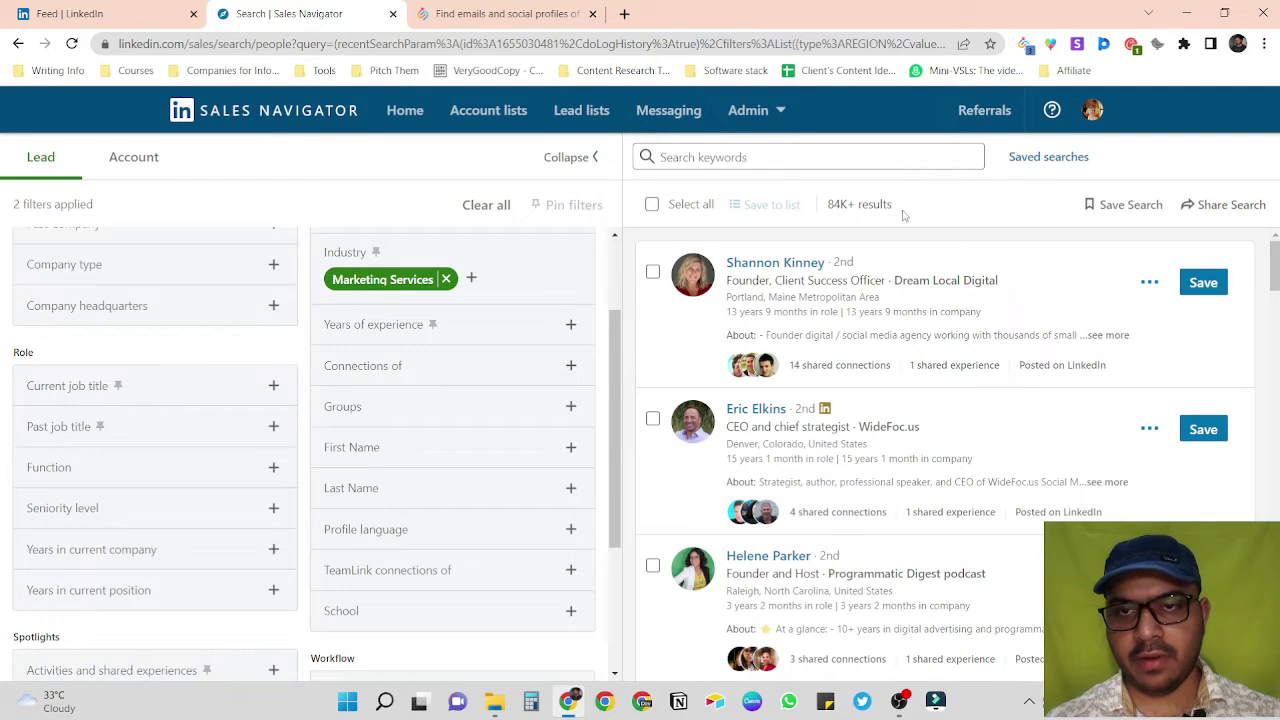
{"action": "left_click_drag", "start_coordinate": [903, 214], "coordinate": [823, 205]}
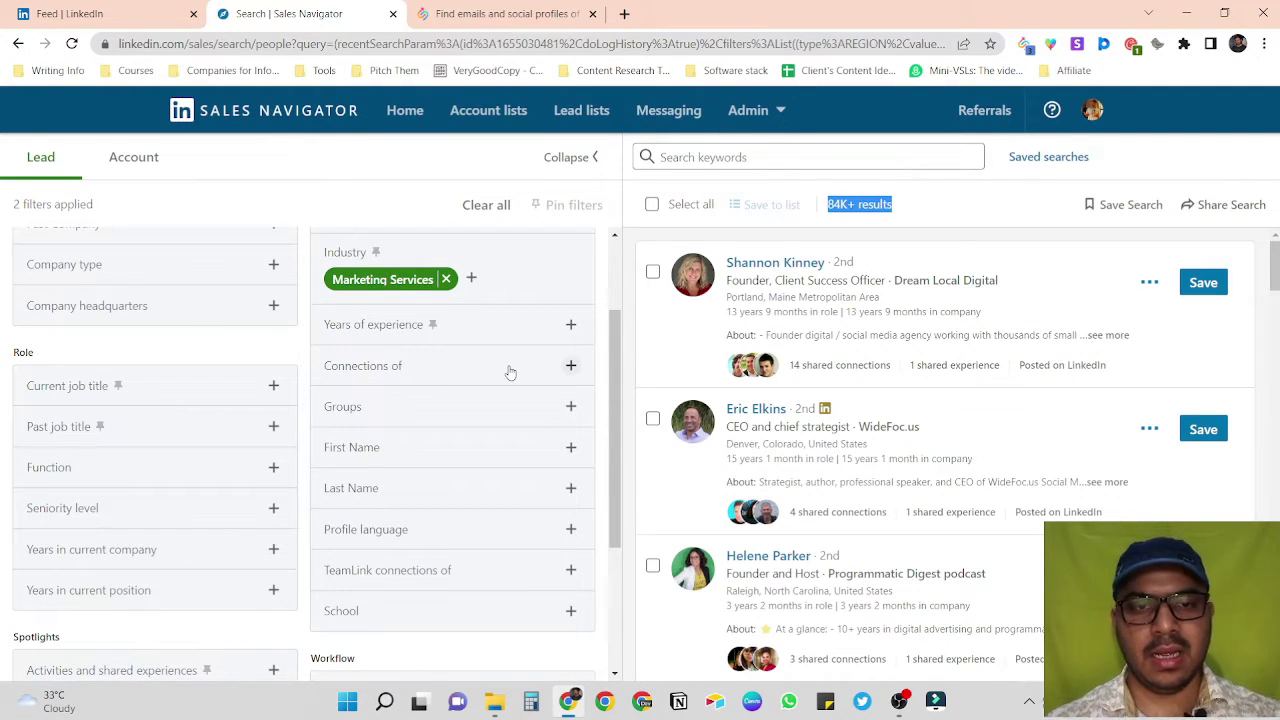
{"action": "scroll", "coordinate": [510, 372], "scroll_direction": "up", "scroll_amount": 2}
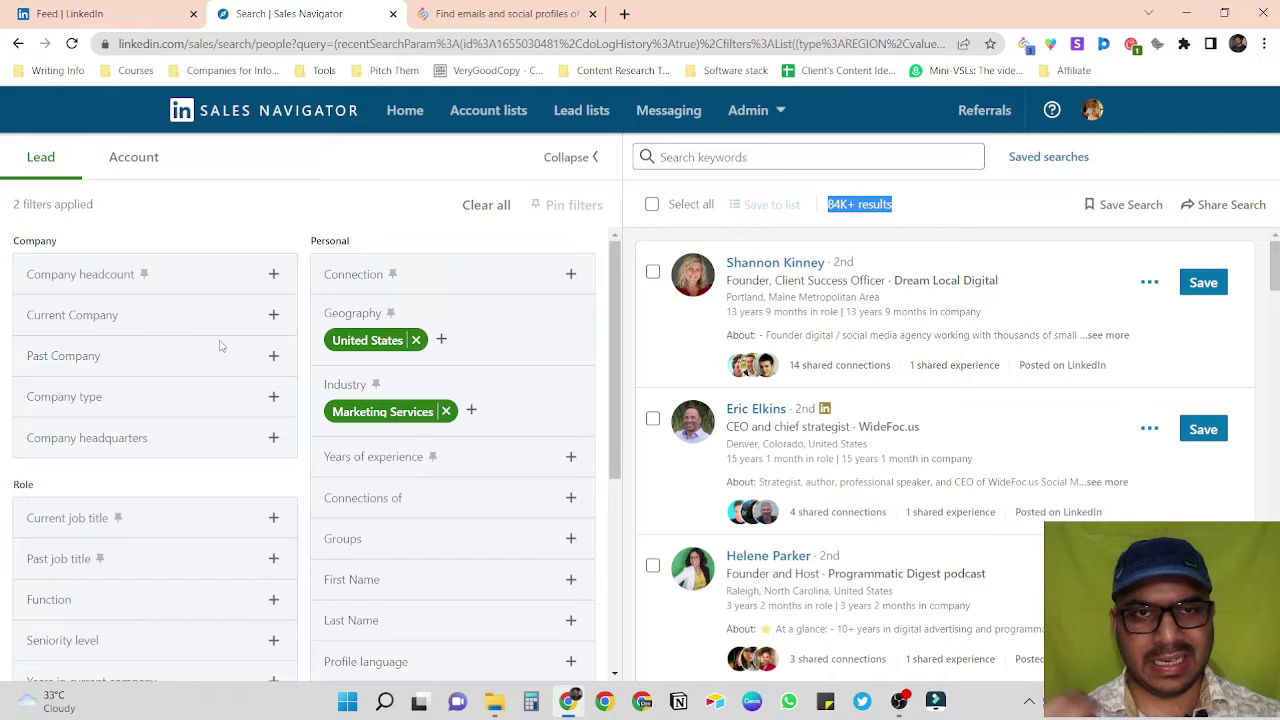
{"action": "scroll", "coordinate": [221, 346], "scroll_direction": "down", "scroll_amount": 3}
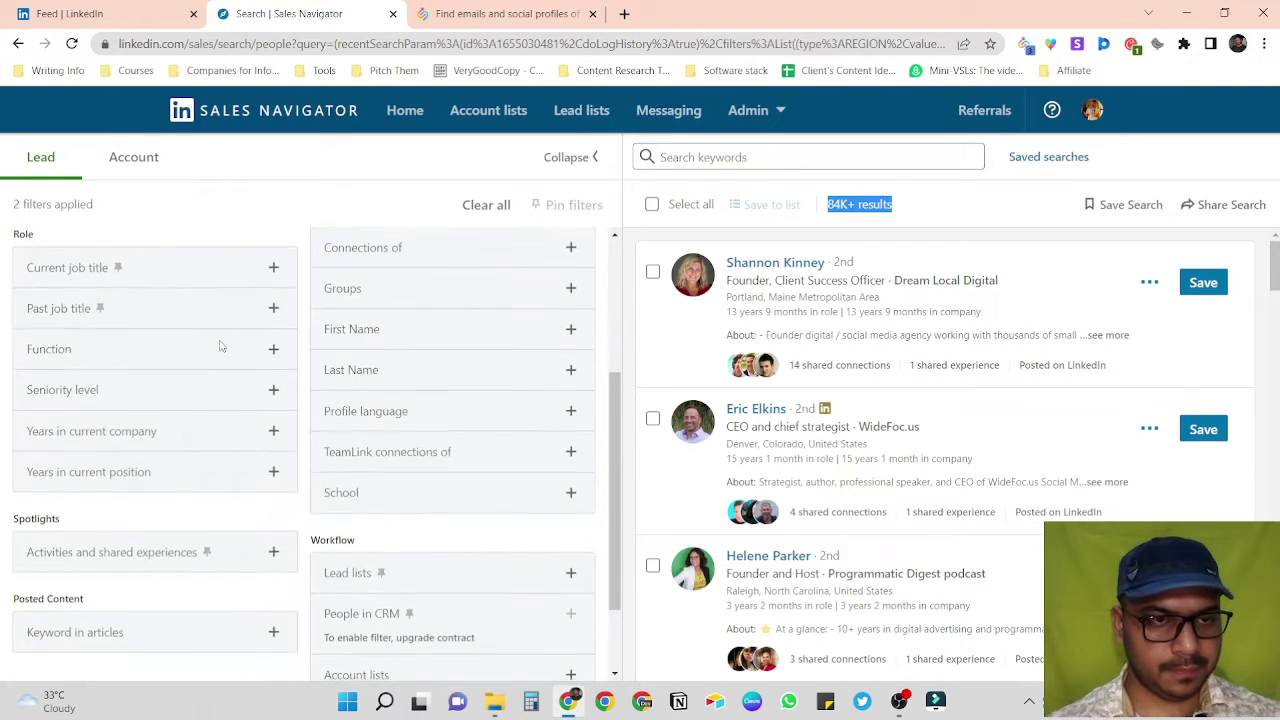
{"action": "scroll", "coordinate": [221, 346], "scroll_direction": "up", "scroll_amount": 1}
{"action": "scroll", "coordinate": [221, 346], "scroll_direction": "up", "scroll_amount": 1}
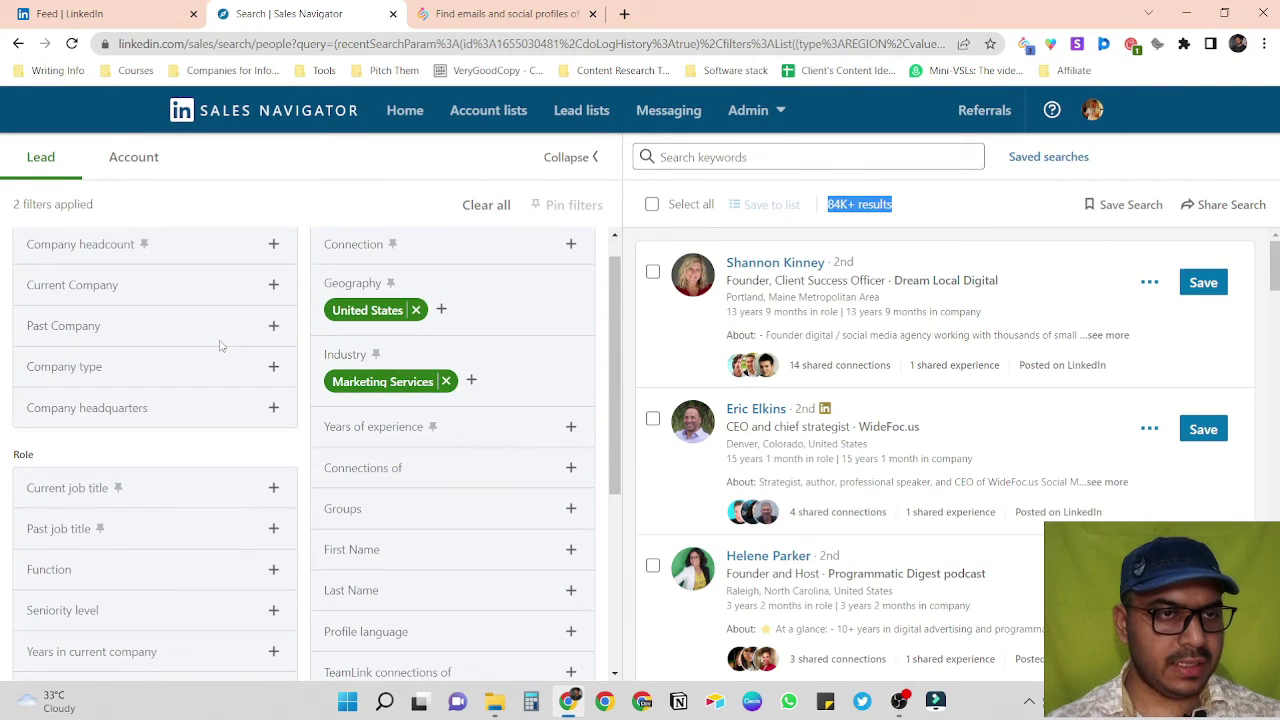
{"action": "left_click", "coordinate": [102, 254]}
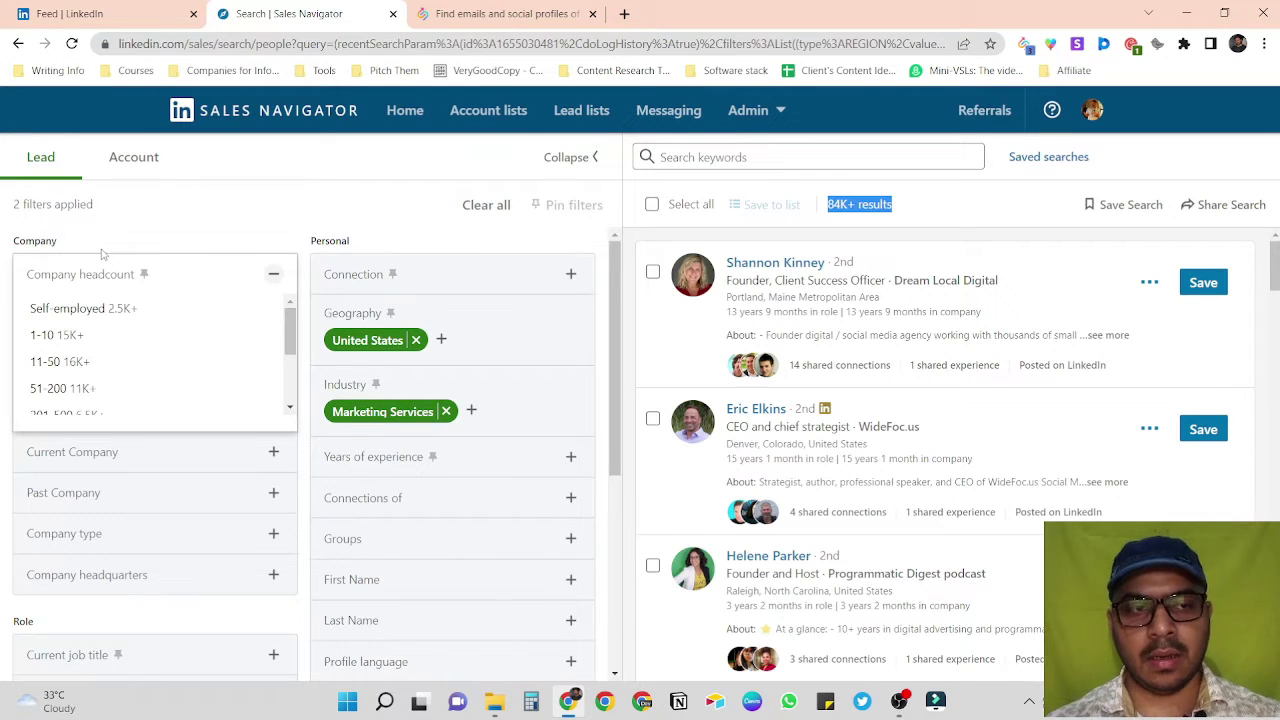
- Limit leads to 1-10 employee companies with current job title Founder
{"action": "left_click", "coordinate": [67, 345]}
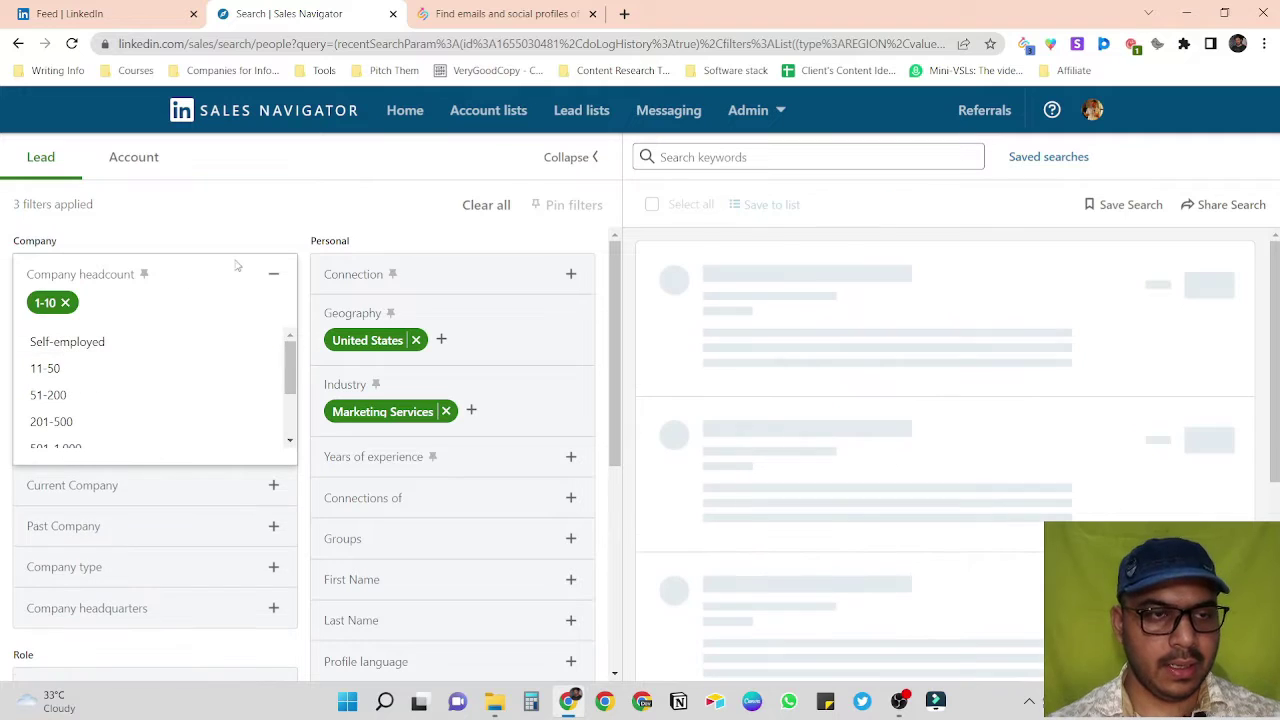
{"action": "left_click", "coordinate": [338, 193]}
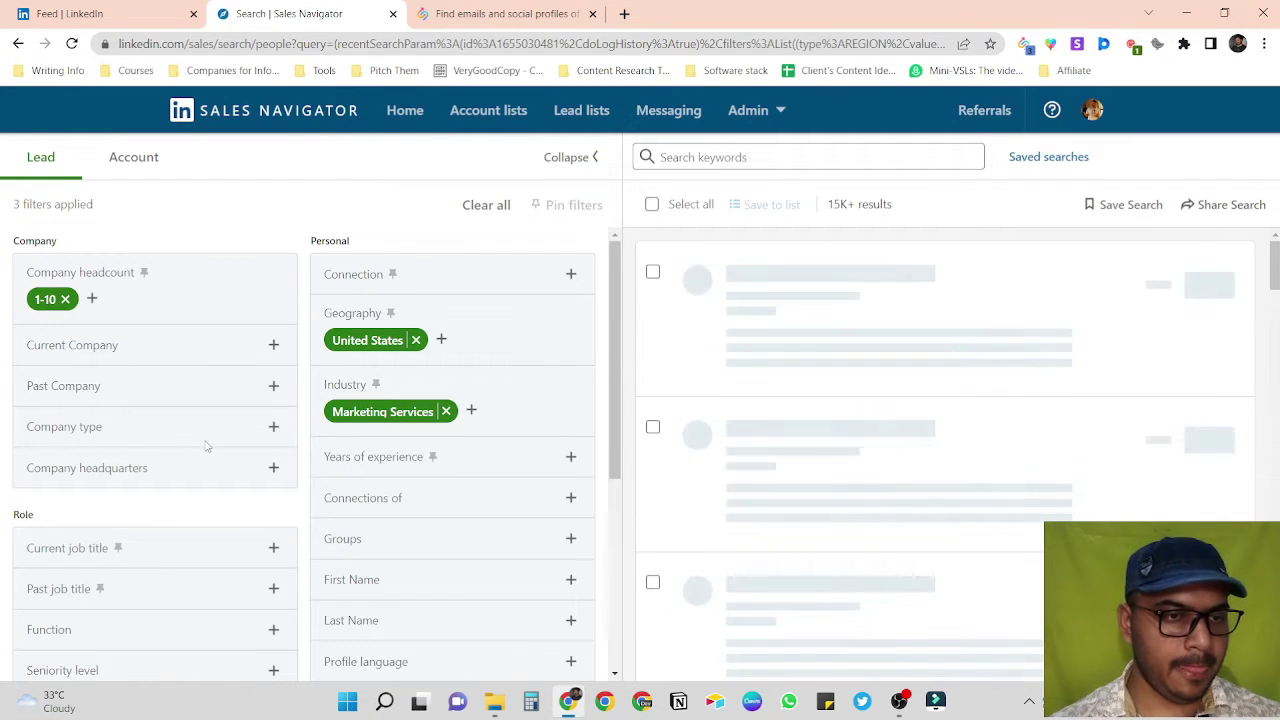
{"action": "scroll", "coordinate": [206, 446], "scroll_direction": "down", "scroll_amount": 3}
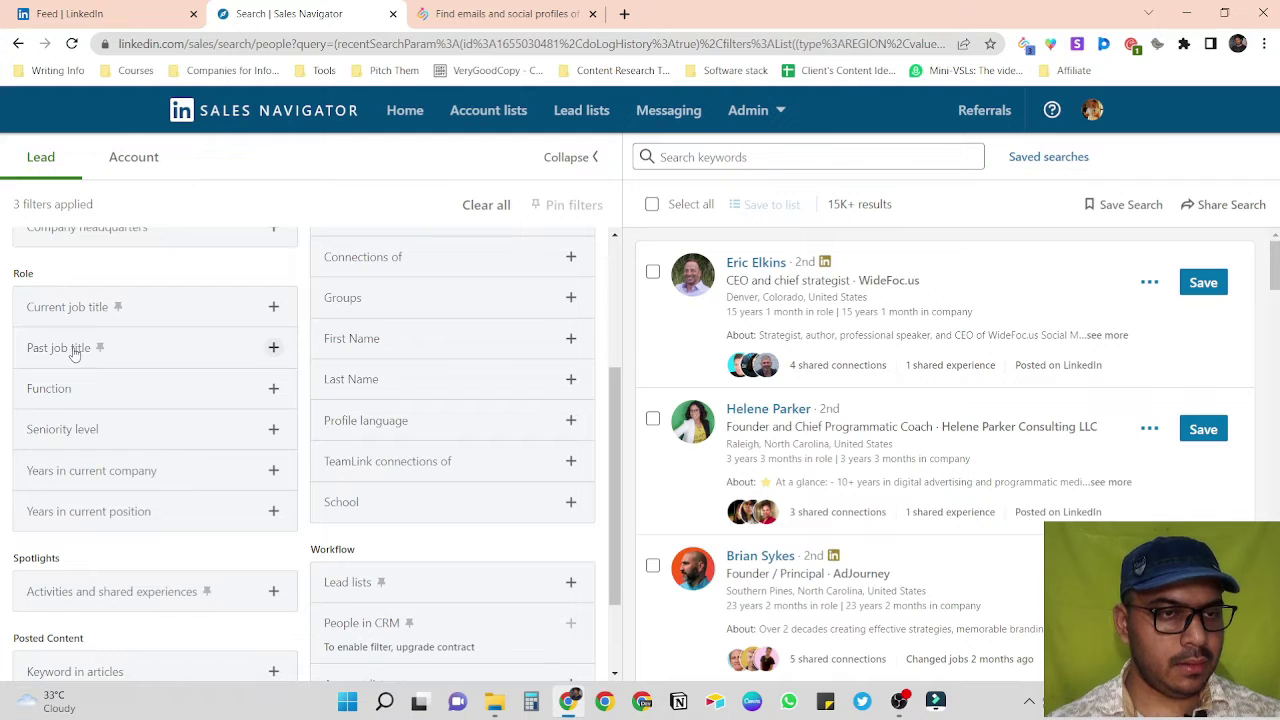
{"action": "left_click", "coordinate": [99, 310]}
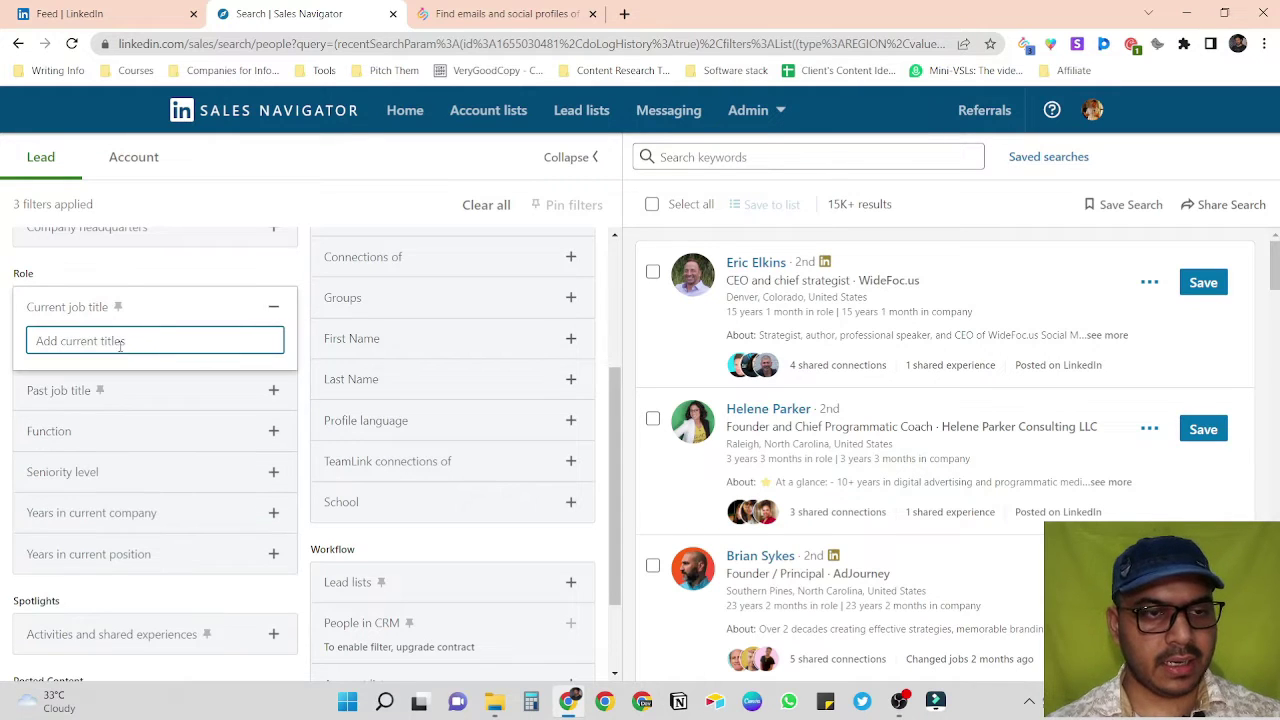
{"action": "type", "text": "founder"}
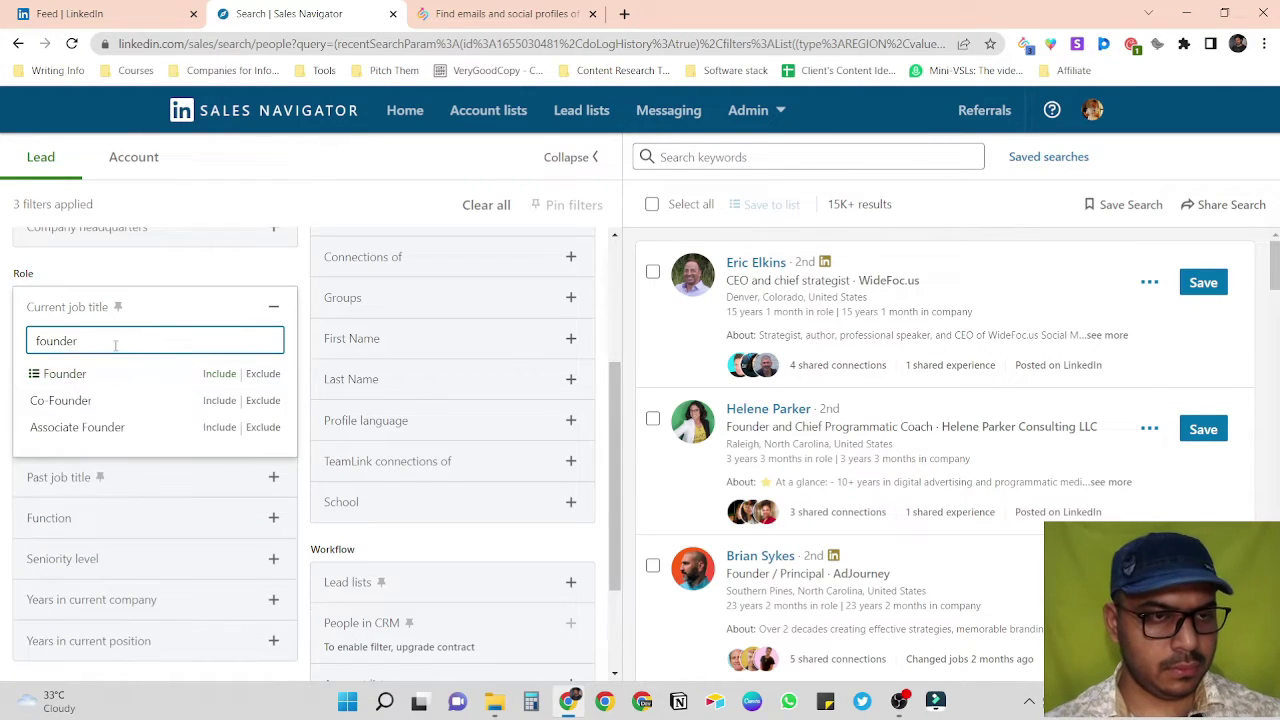
{"action": "left_click", "coordinate": [53, 373]}
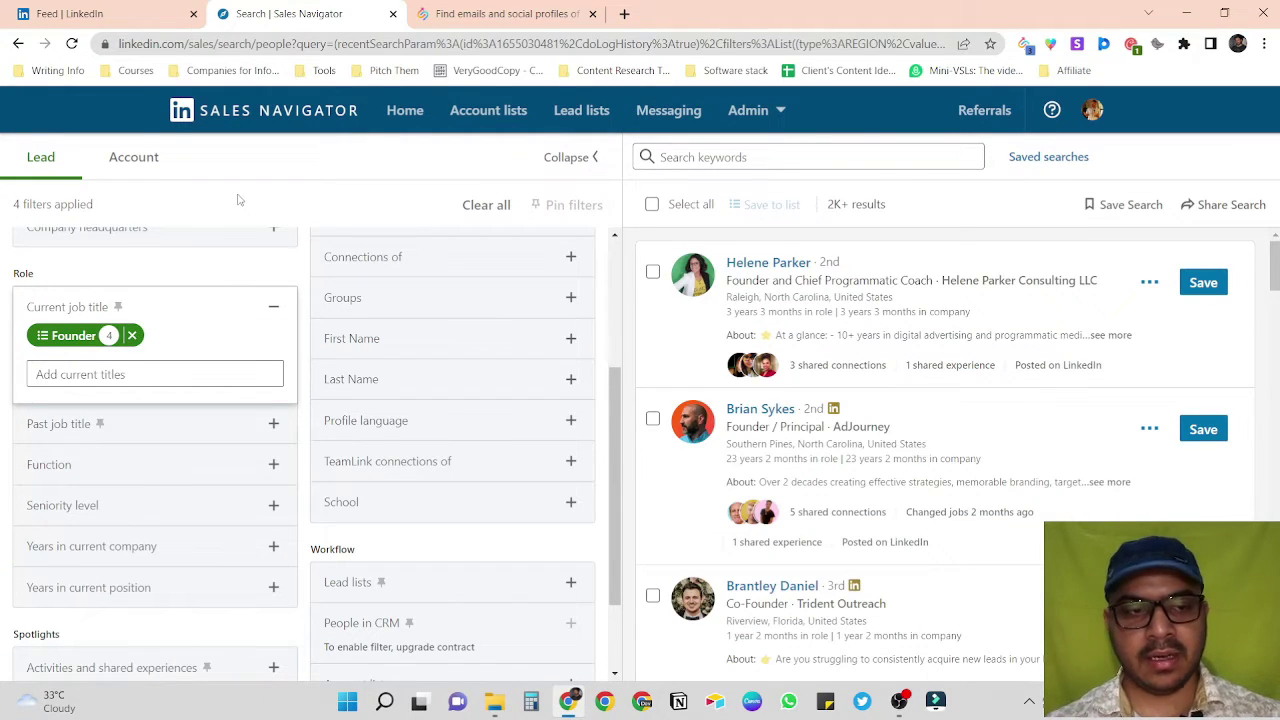
- Keep only leads with 3 to 5 years in their current company, leaving 381 results
{"action": "left_click", "coordinate": [140, 545]}
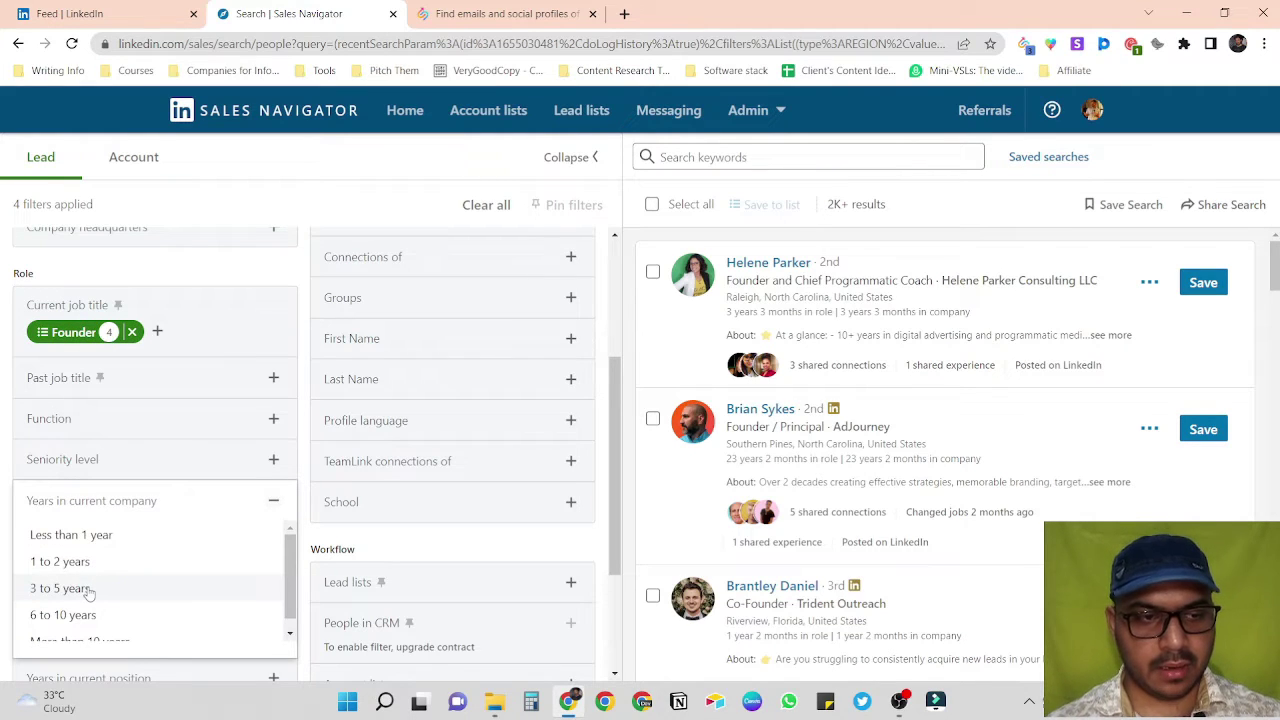
{"action": "left_click", "coordinate": [88, 590]}
{"action": "left_click", "coordinate": [291, 190]}
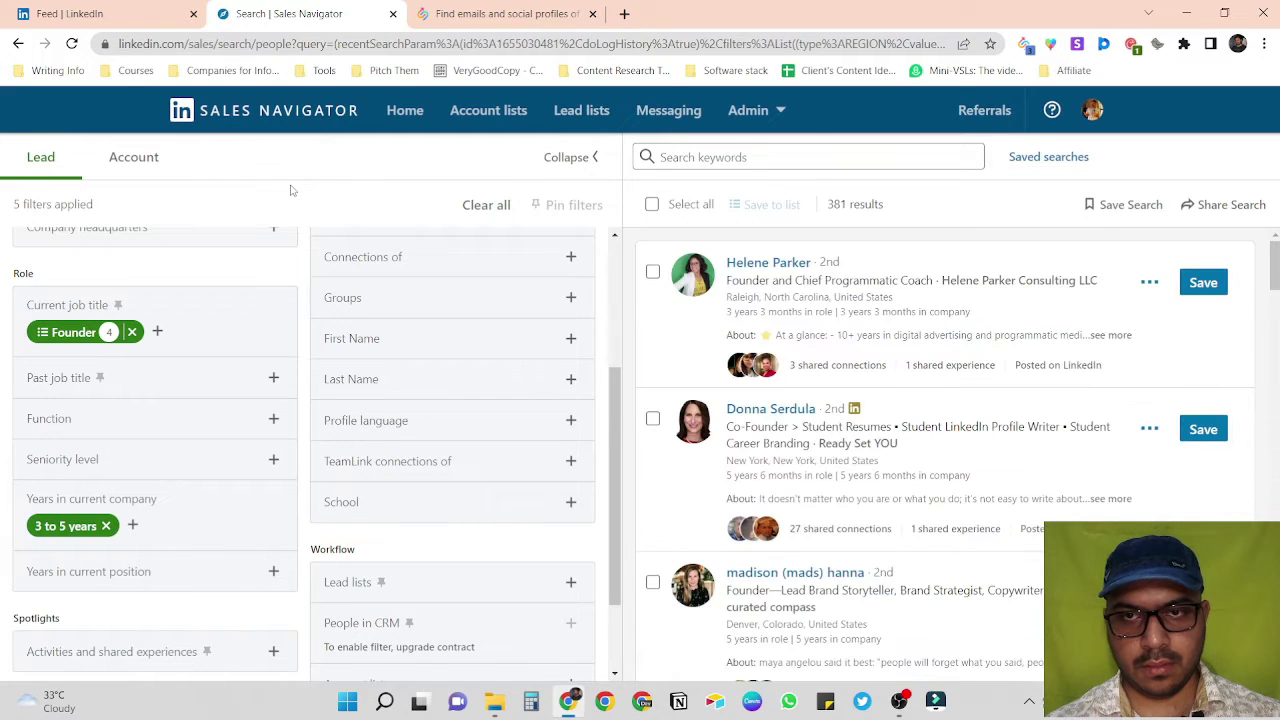
{"action": "scroll", "coordinate": [410, 368], "scroll_direction": "down", "scroll_amount": 1}
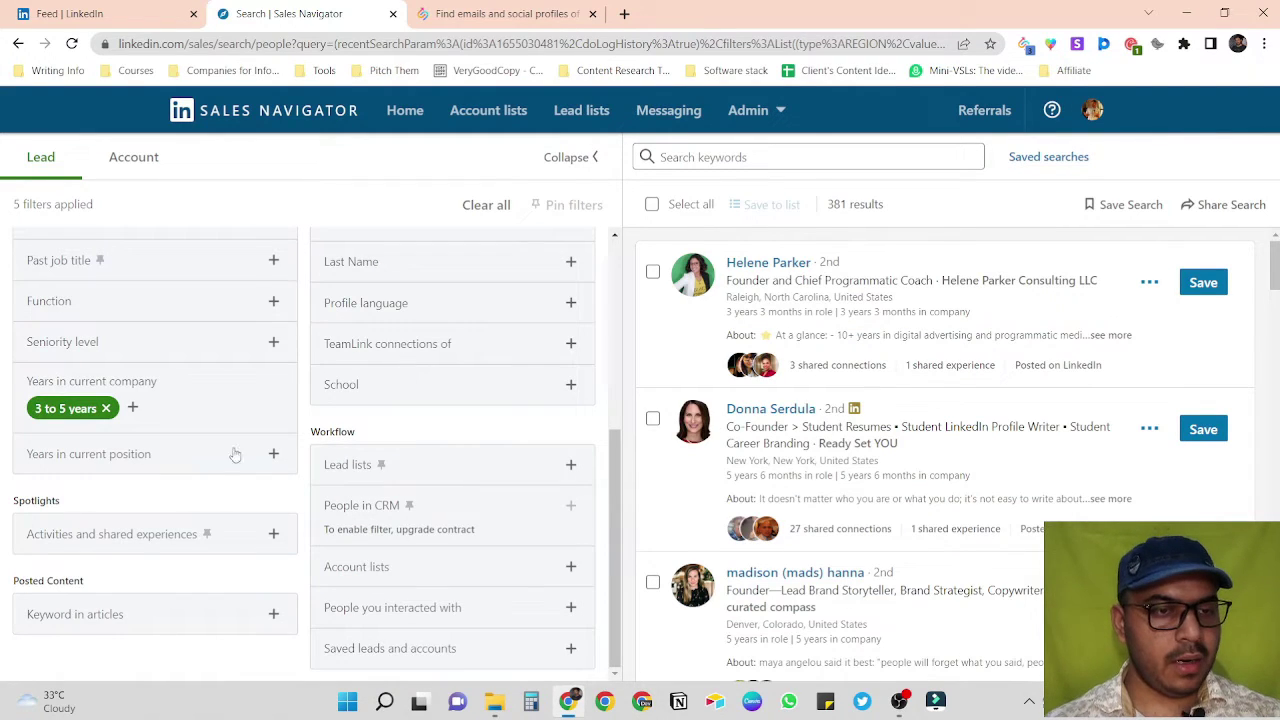
- Filter for leads who posted on LinkedIn in the last 30 days, cutting results to 145
{"action": "left_click", "coordinate": [129, 540]}
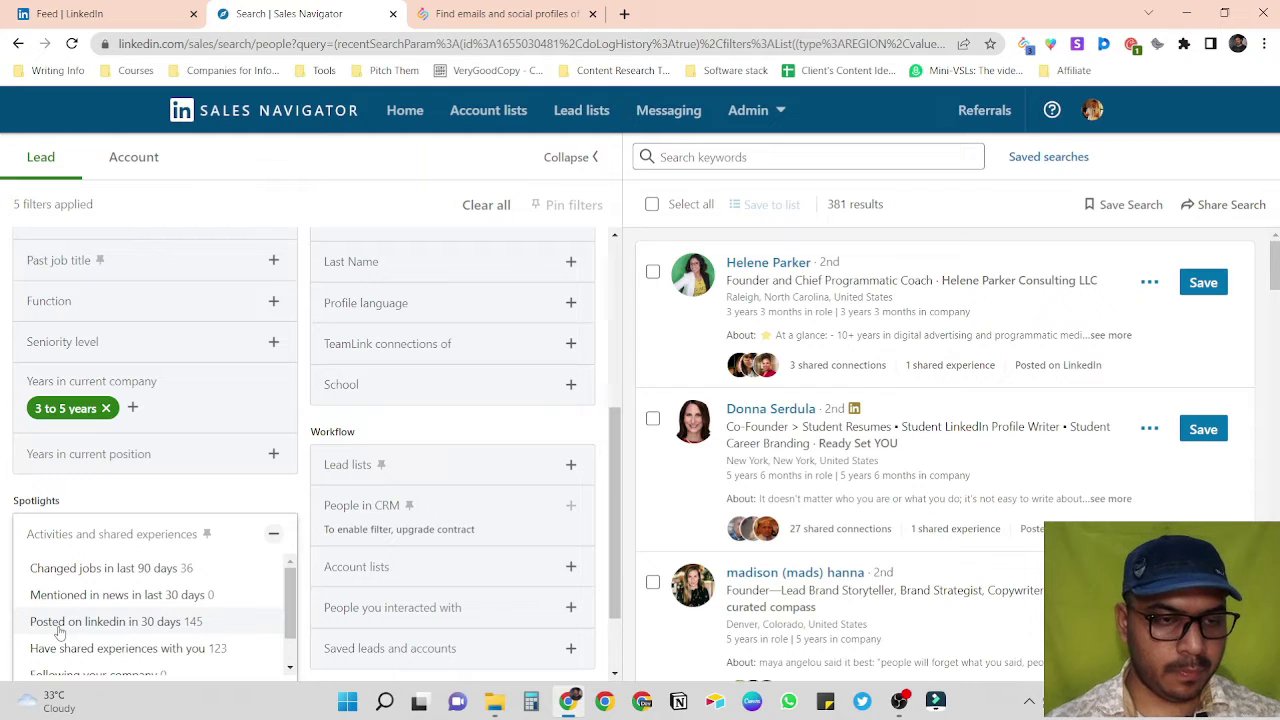
{"action": "left_click", "coordinate": [128, 621]}
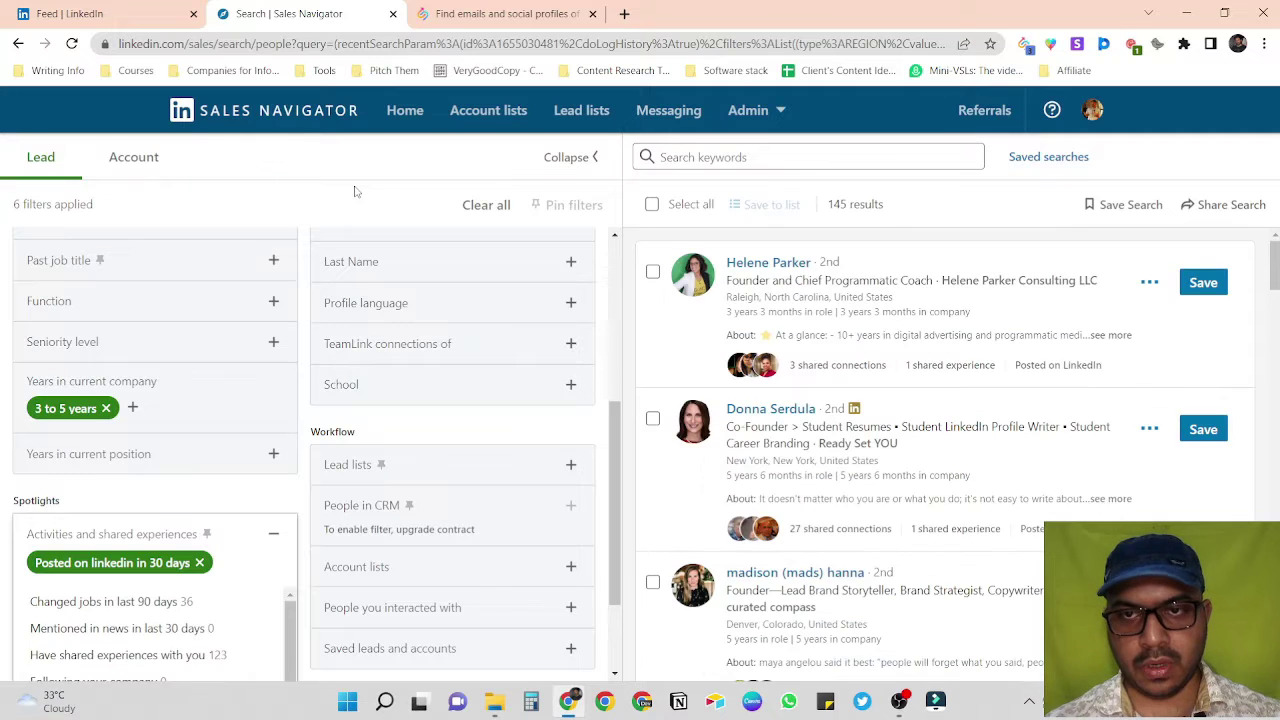
{"action": "left_click_drag", "start_coordinate": [889, 209], "coordinate": [826, 207]}
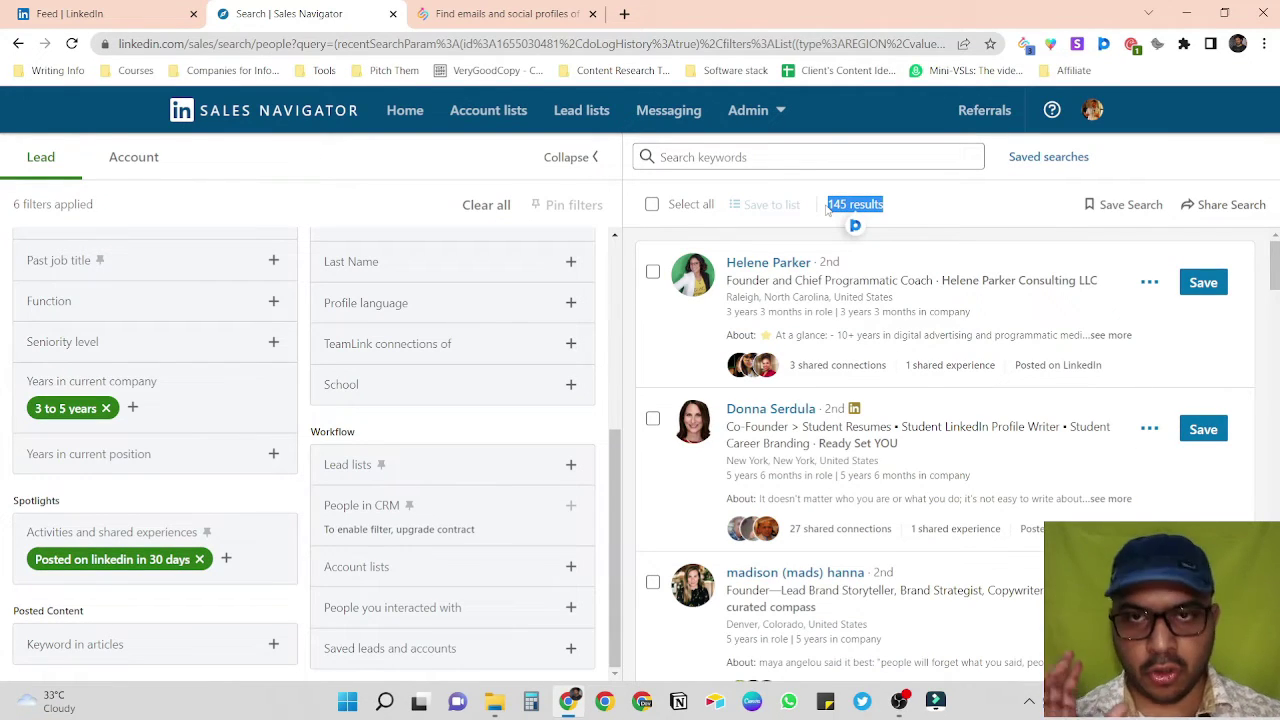
{"action": "left_click", "coordinate": [361, 163]}
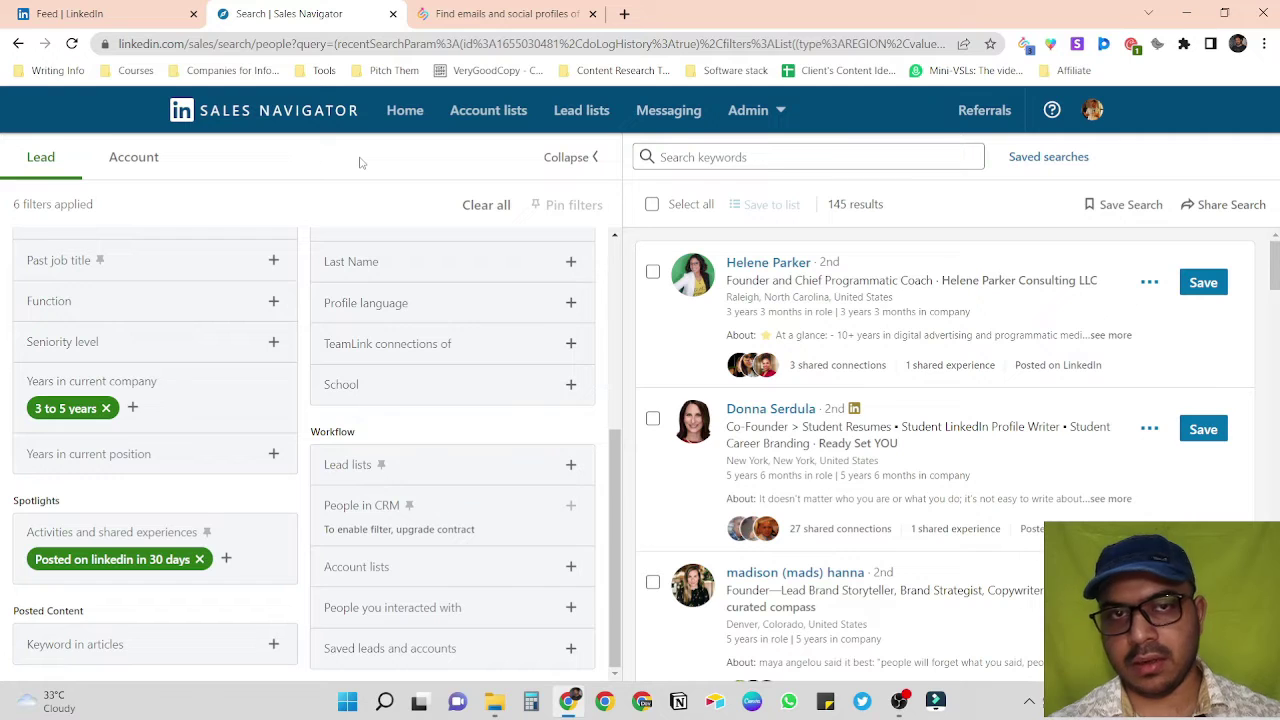
- Collapse the filters and scroll the results so SalesQL lists every first-page profile
{"action": "left_click", "coordinate": [1023, 45]}
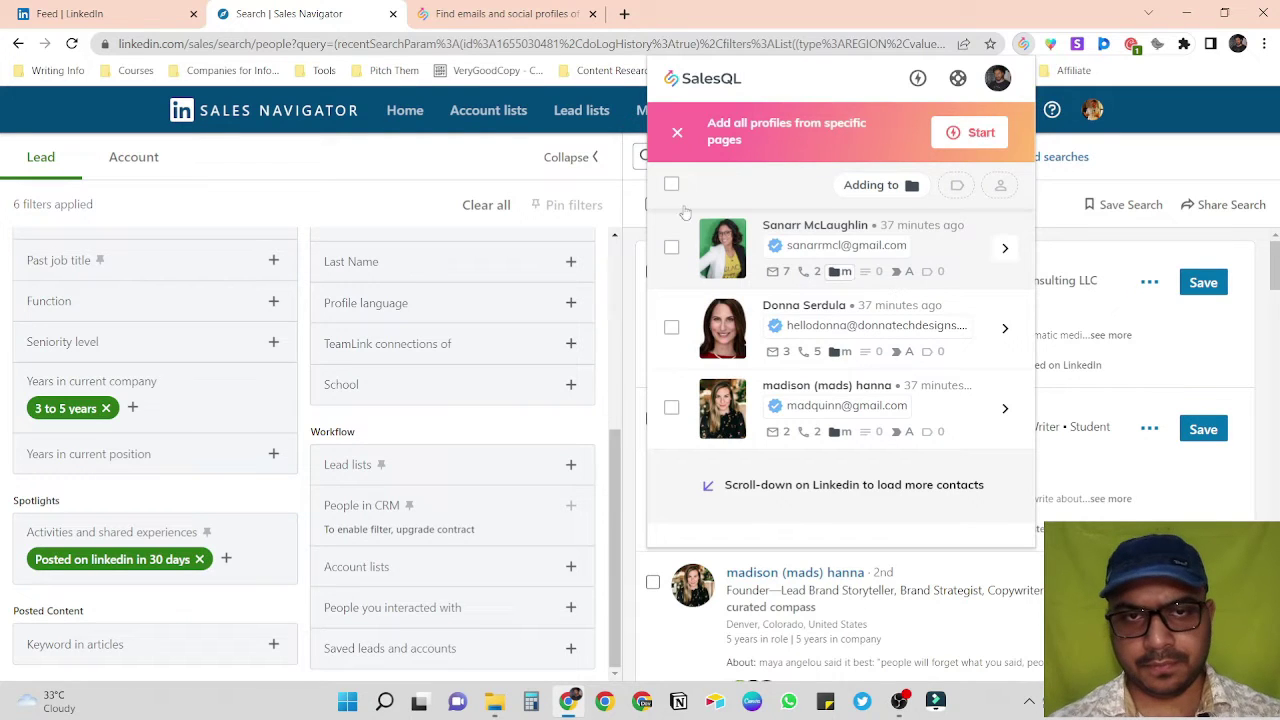
{"action": "left_click", "coordinate": [575, 157]}
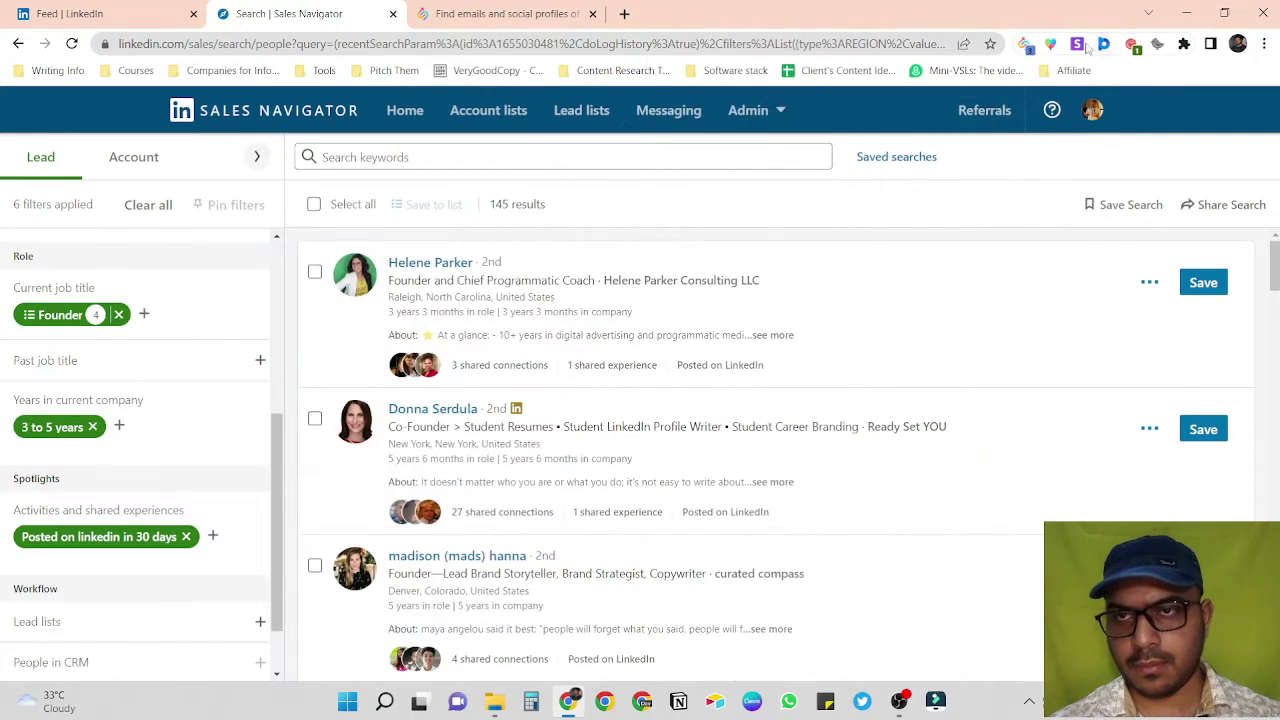
{"action": "left_click", "coordinate": [1023, 43]}
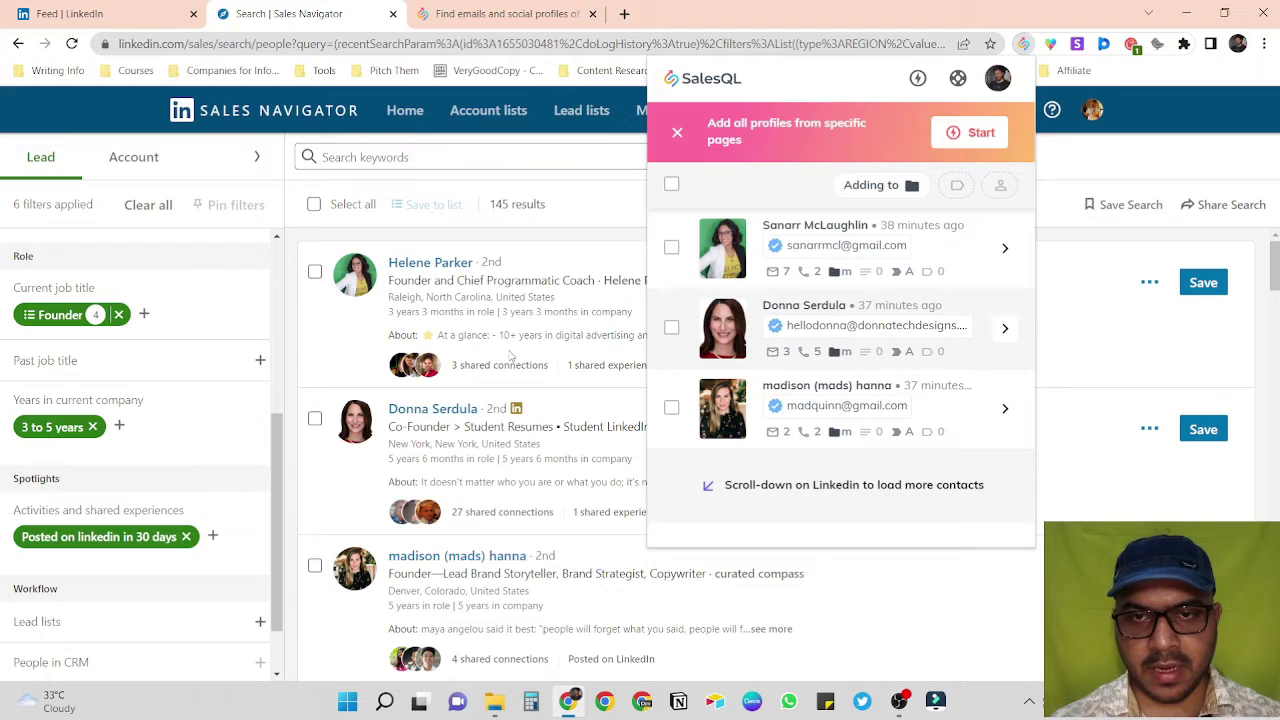
{"action": "scroll", "coordinate": [517, 380], "scroll_direction": "down", "scroll_amount": 5}
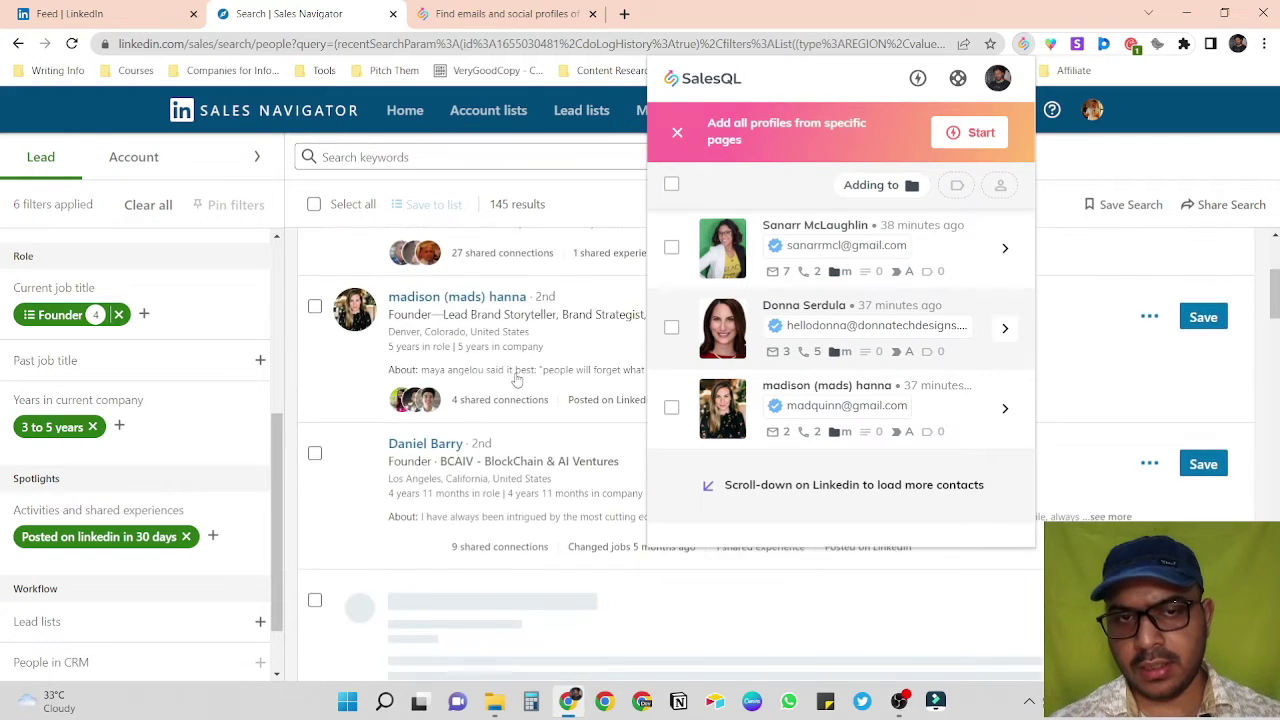
{"action": "scroll", "coordinate": [517, 380], "scroll_direction": "down", "scroll_amount": 10}
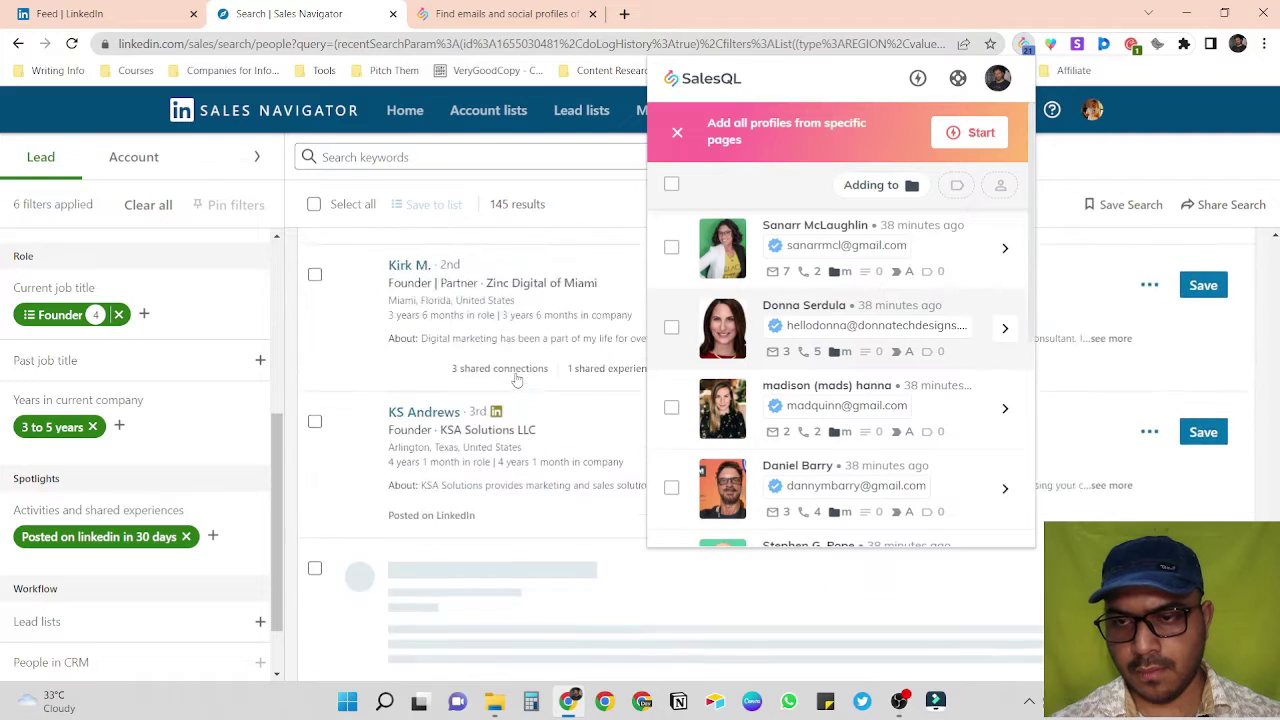
{"action": "scroll", "coordinate": [514, 377], "scroll_direction": "down", "scroll_amount": 3}
{"action": "scroll", "coordinate": [900, 313], "scroll_direction": "down", "scroll_amount": 12}
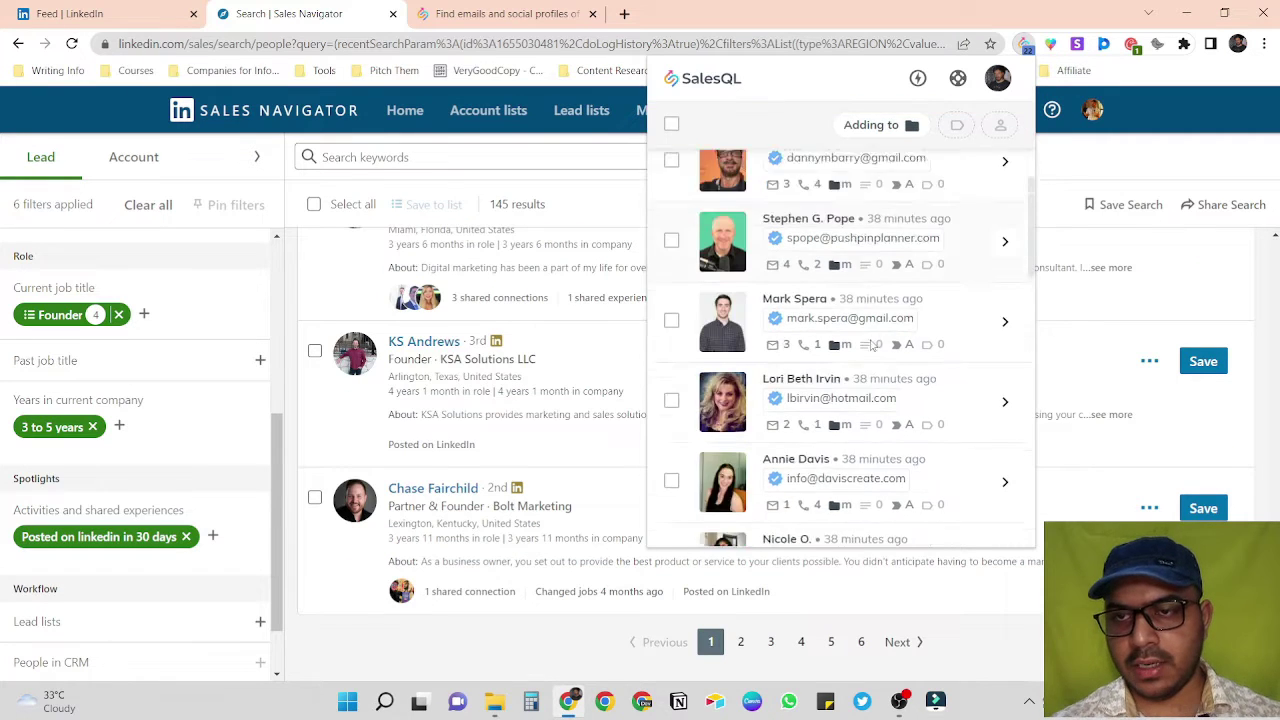
{"action": "scroll", "coordinate": [872, 343], "scroll_direction": "down", "scroll_amount": 3}
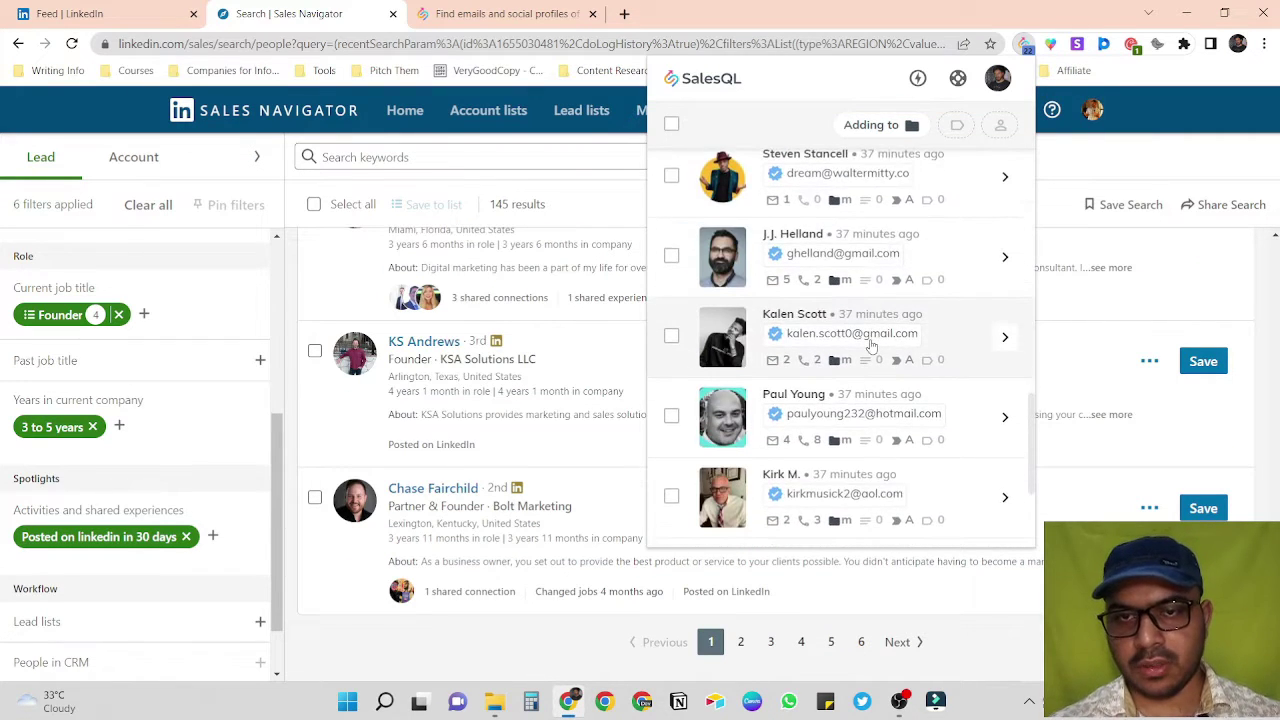
{"action": "scroll", "coordinate": [872, 345], "scroll_direction": "down", "scroll_amount": 3}
{"action": "scroll", "coordinate": [872, 345], "scroll_direction": "up", "scroll_amount": 15}
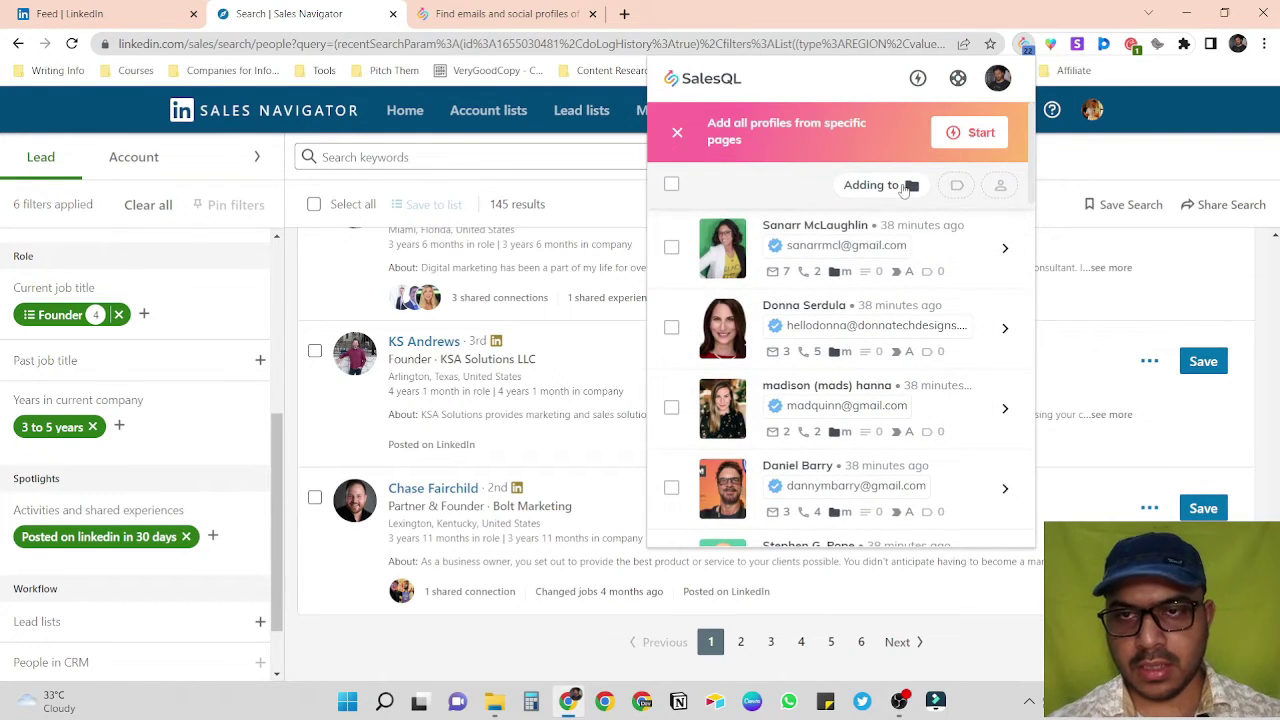
- Create a new SalesQL folder named 'marketing | US | 3-5 yrs' as the destination
{"action": "left_click", "coordinate": [907, 187]}
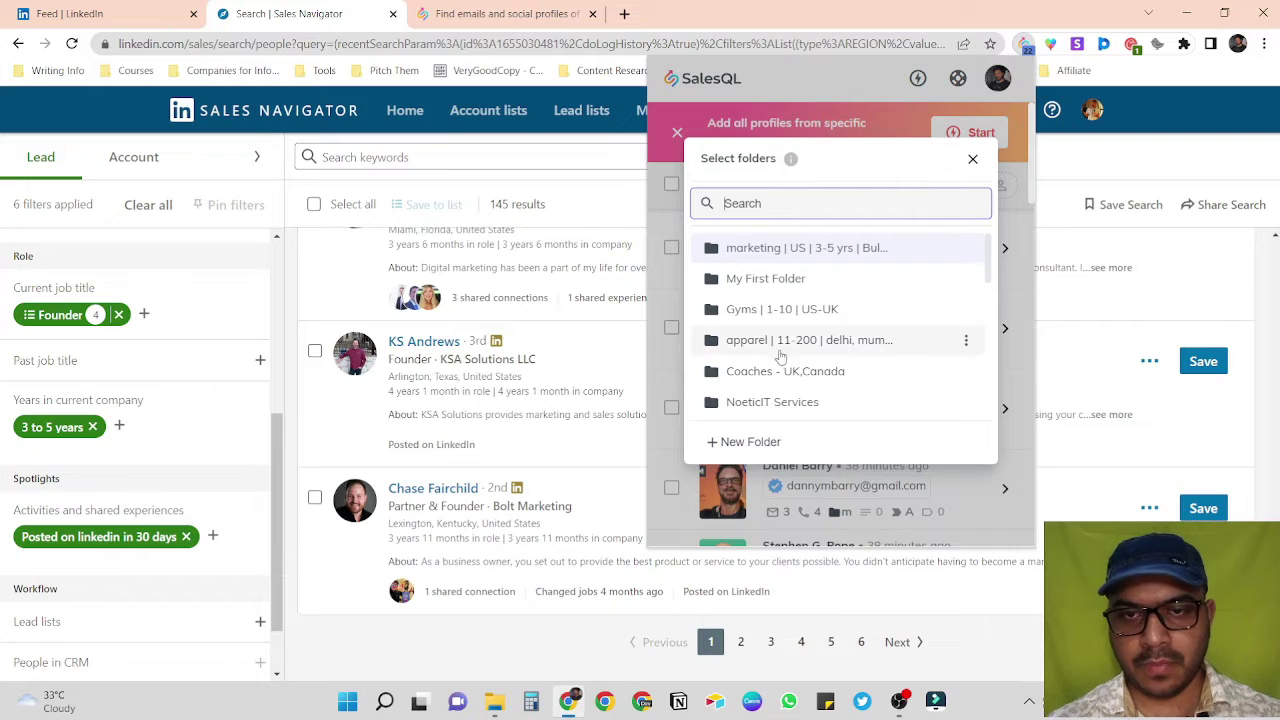
{"action": "scroll", "coordinate": [835, 363], "scroll_direction": "down", "scroll_amount": 5}
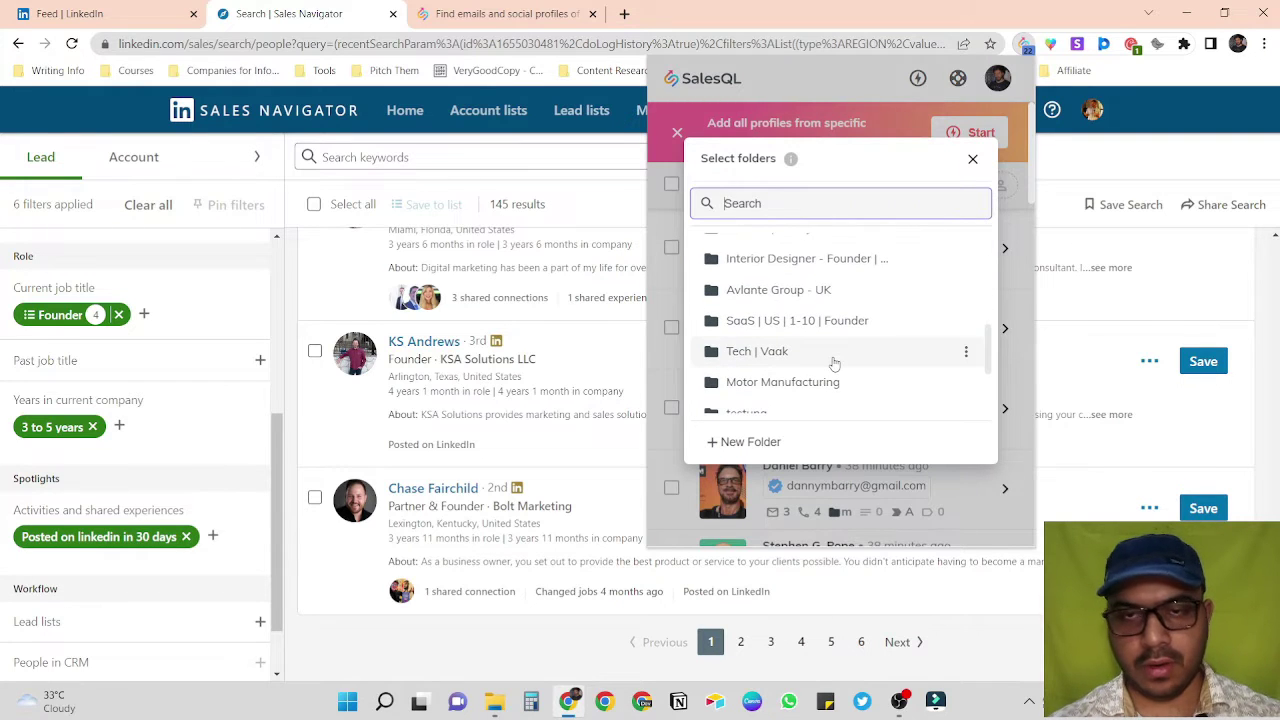
{"action": "scroll", "coordinate": [835, 363], "scroll_direction": "down", "scroll_amount": 3}
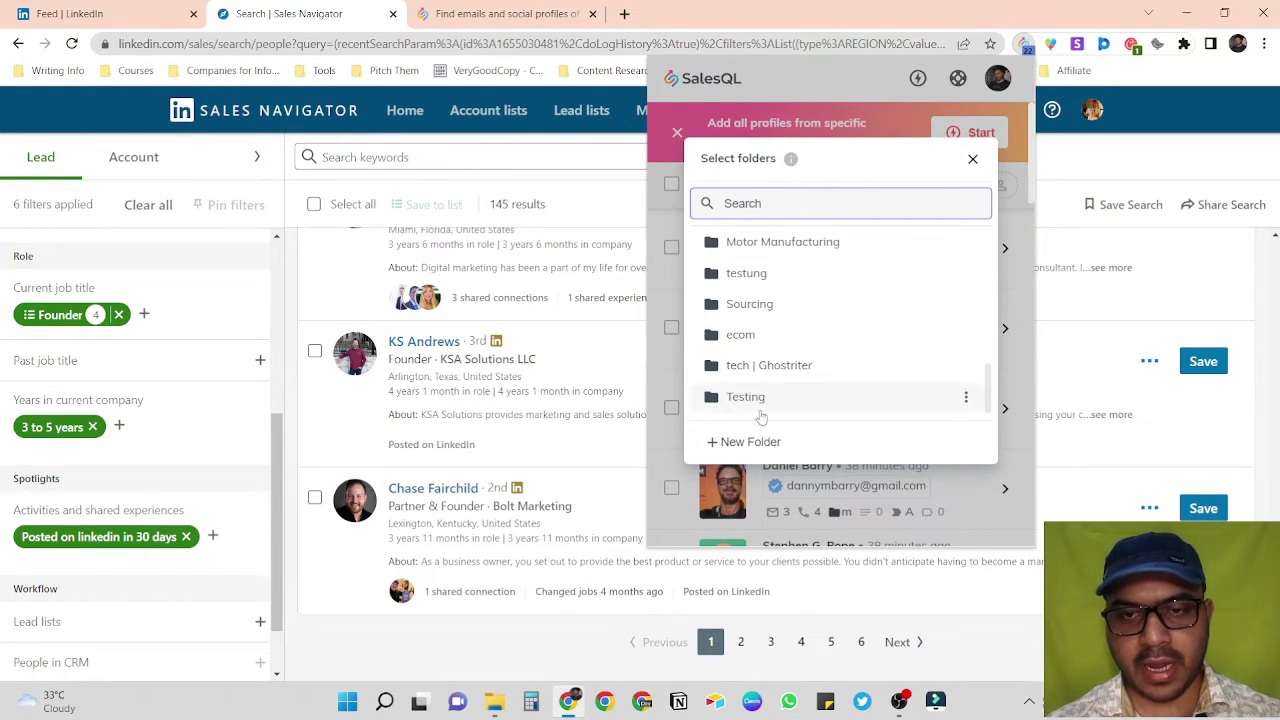
{"action": "left_click", "coordinate": [737, 441]}
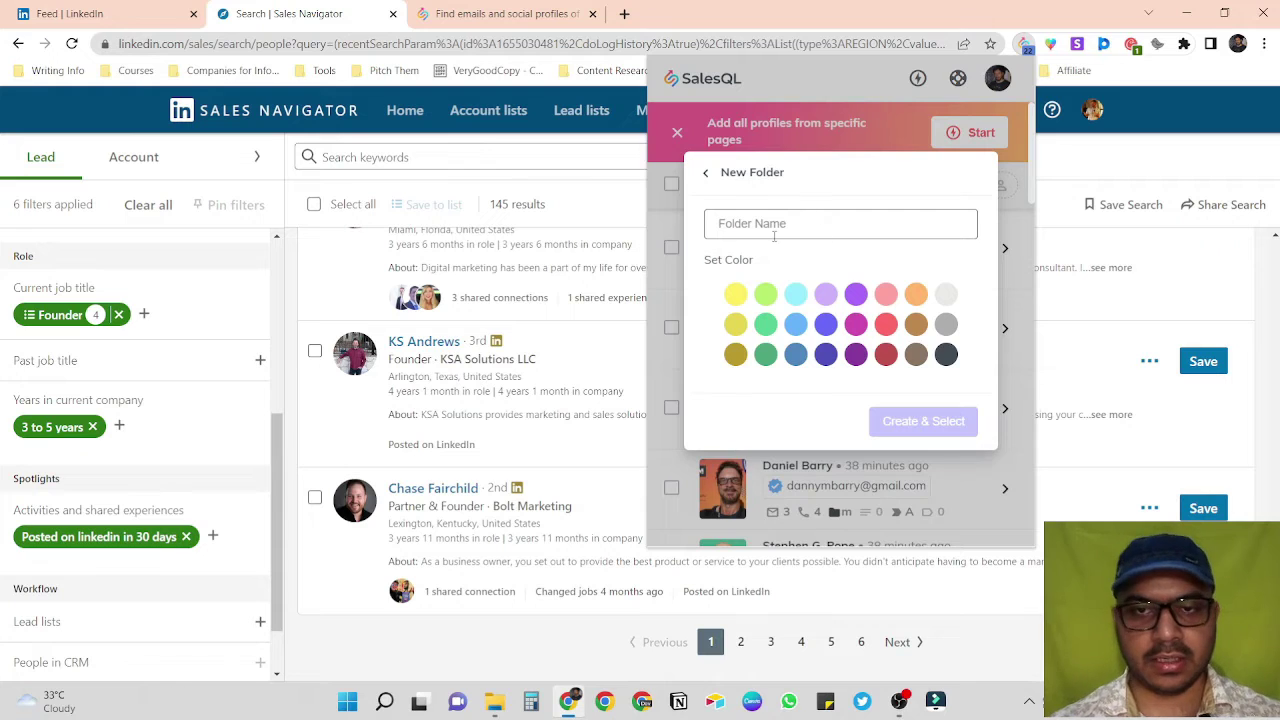
{"action": "type", "text": "marke"}
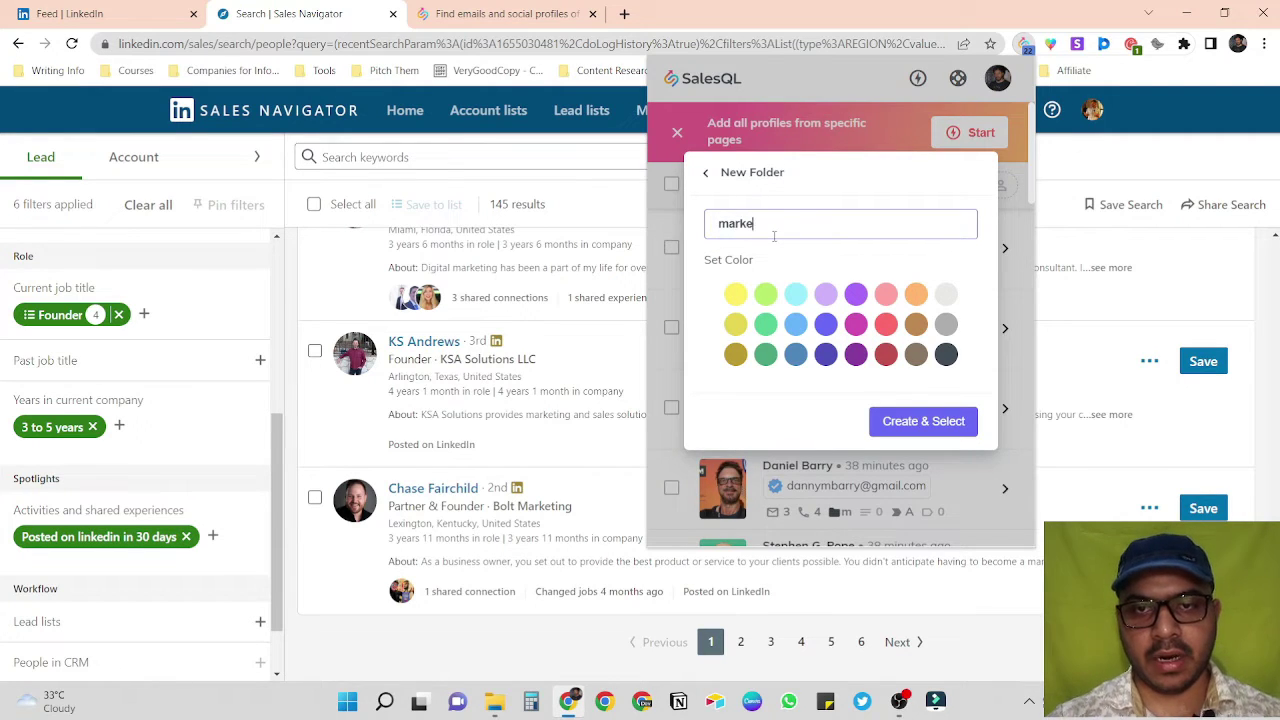
{"action": "type", "text": "ting | US"}
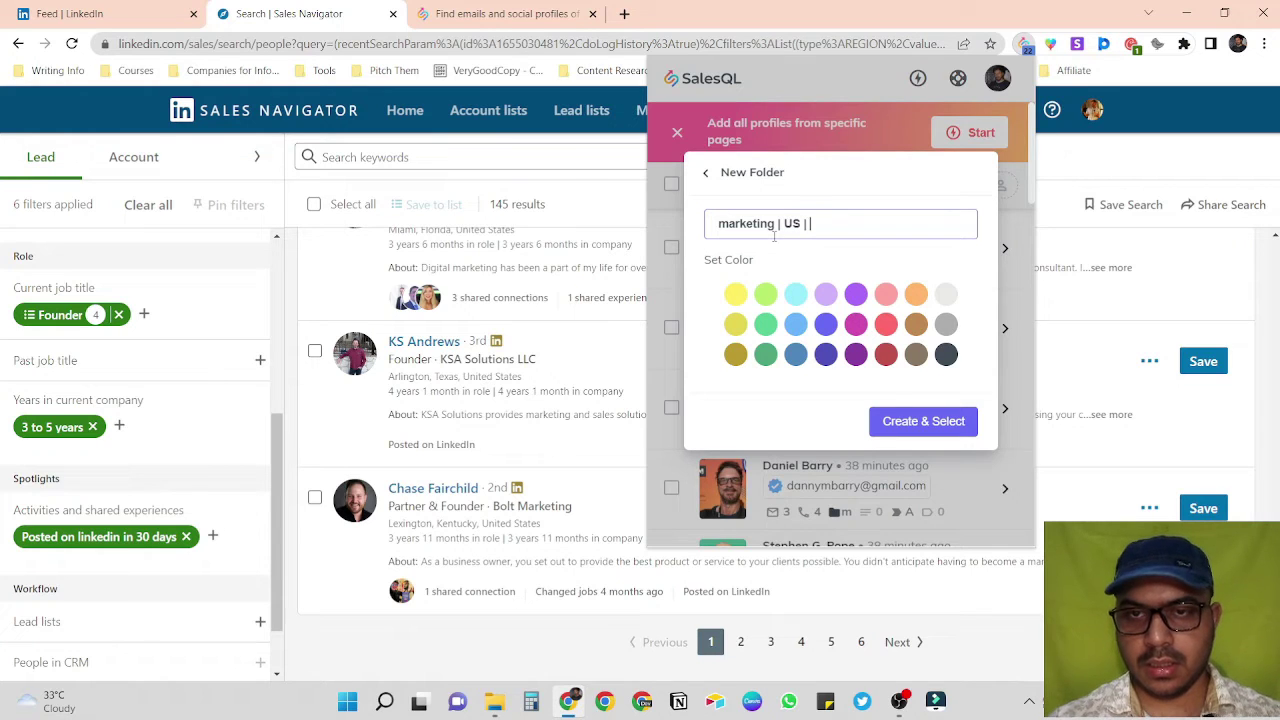
{"action": "type", "text": " | 3-5 yrs"}
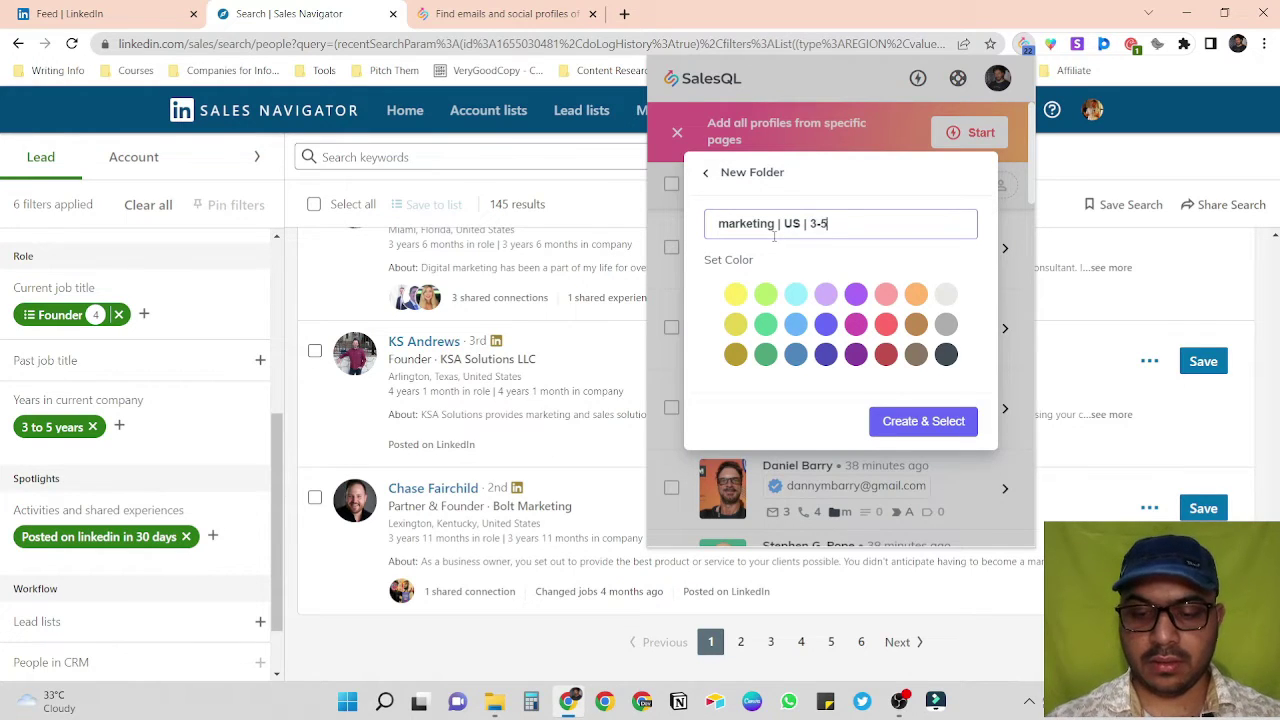
{"action": "left_click", "coordinate": [905, 422]}
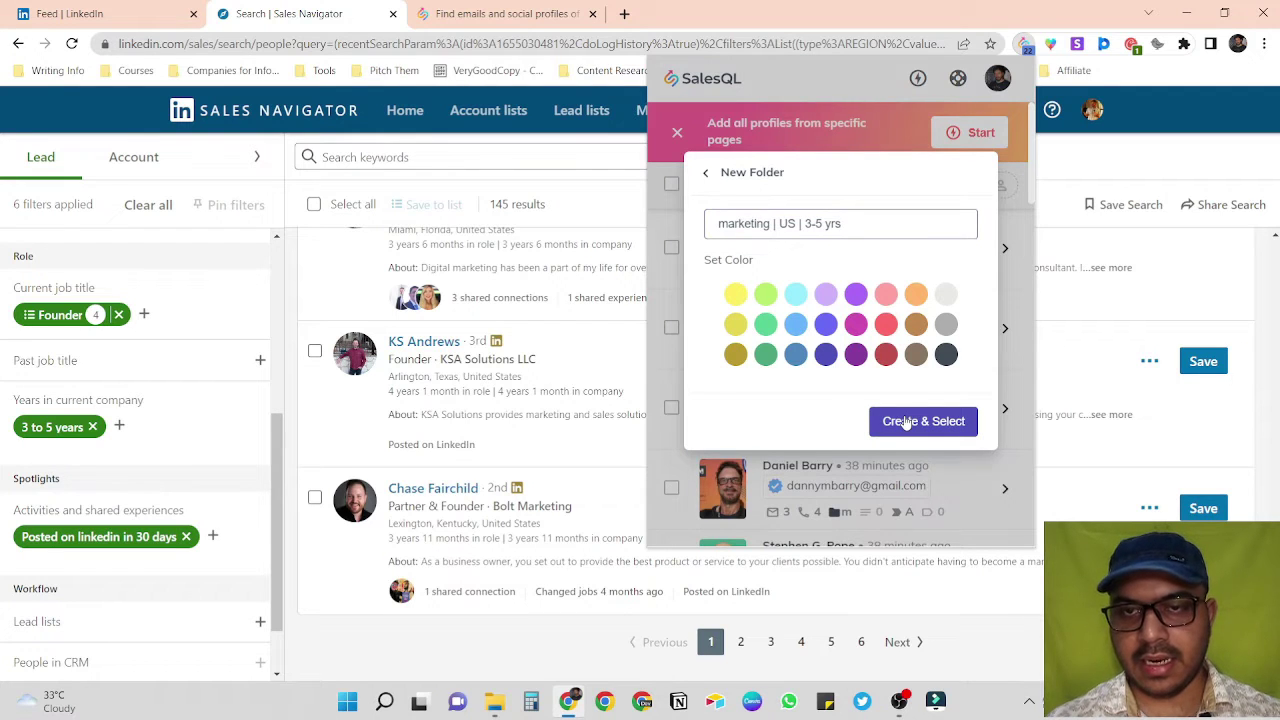
- Add all 22 selected profiles to that folder and switch to the SalesQL dashboard
{"action": "left_click", "coordinate": [672, 187]}
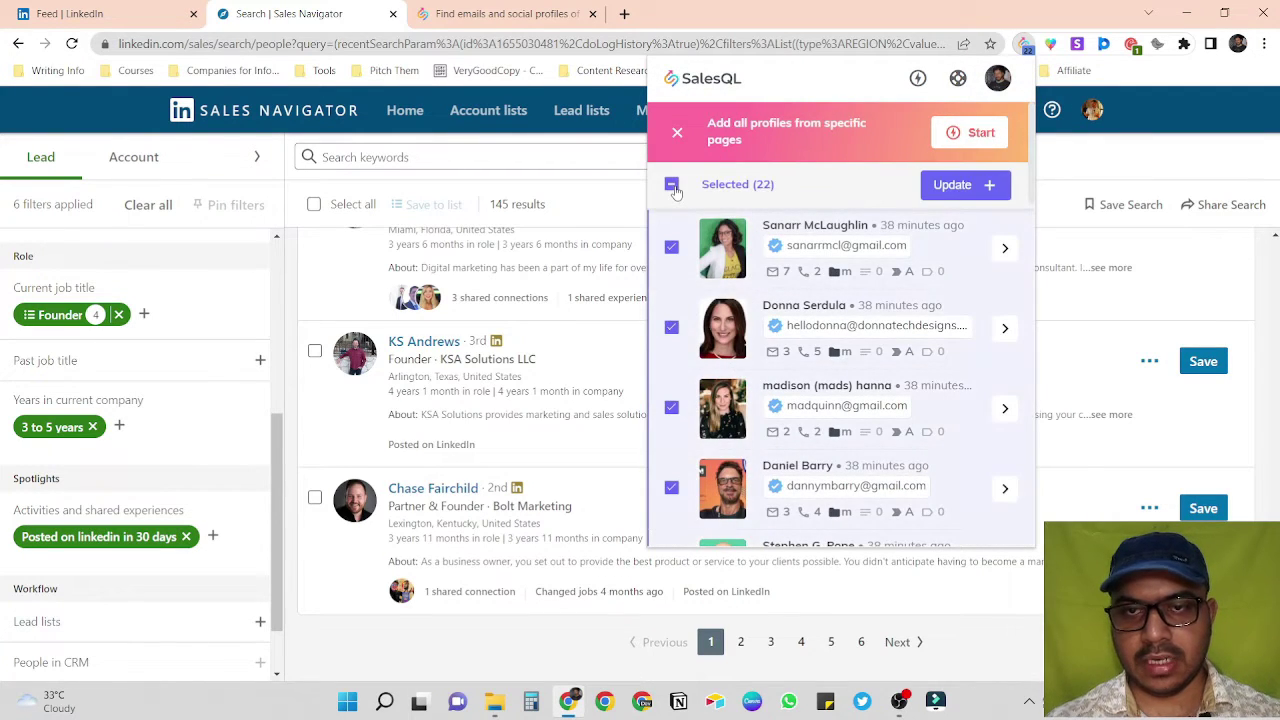
{"action": "left_click", "coordinate": [976, 186]}
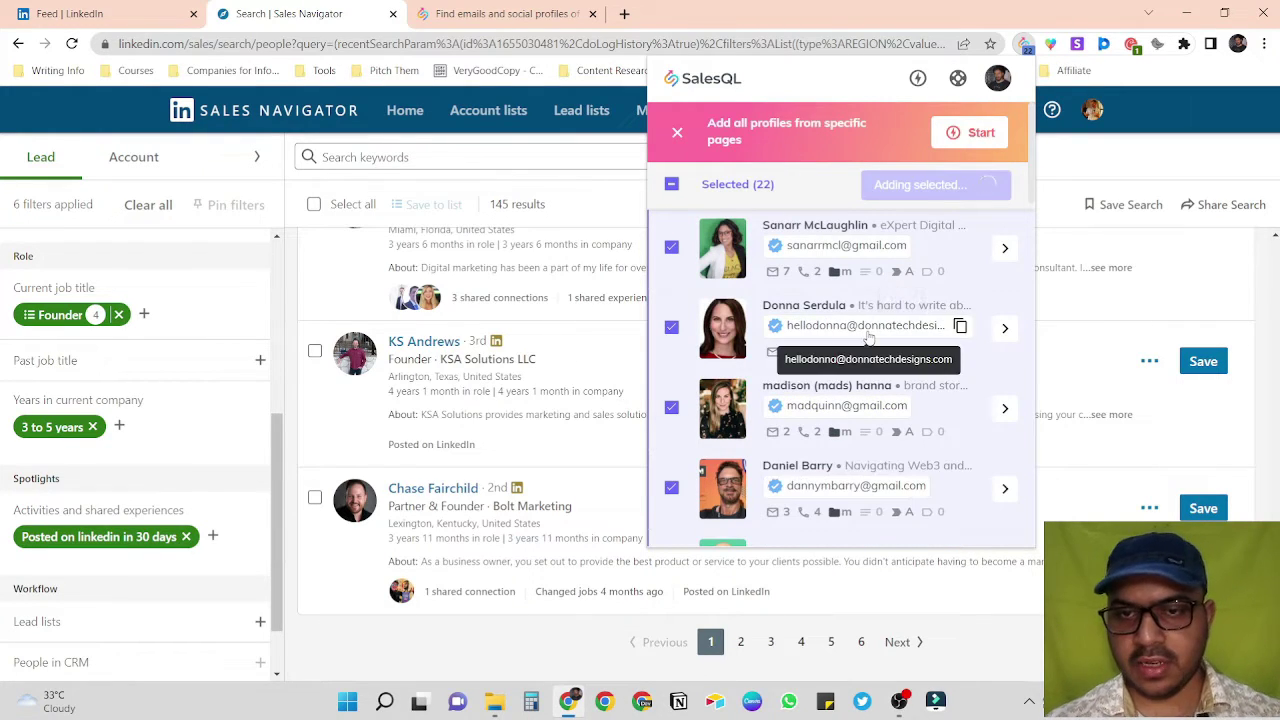
{"action": "scroll", "coordinate": [868, 337], "scroll_direction": "down", "scroll_amount": 3}
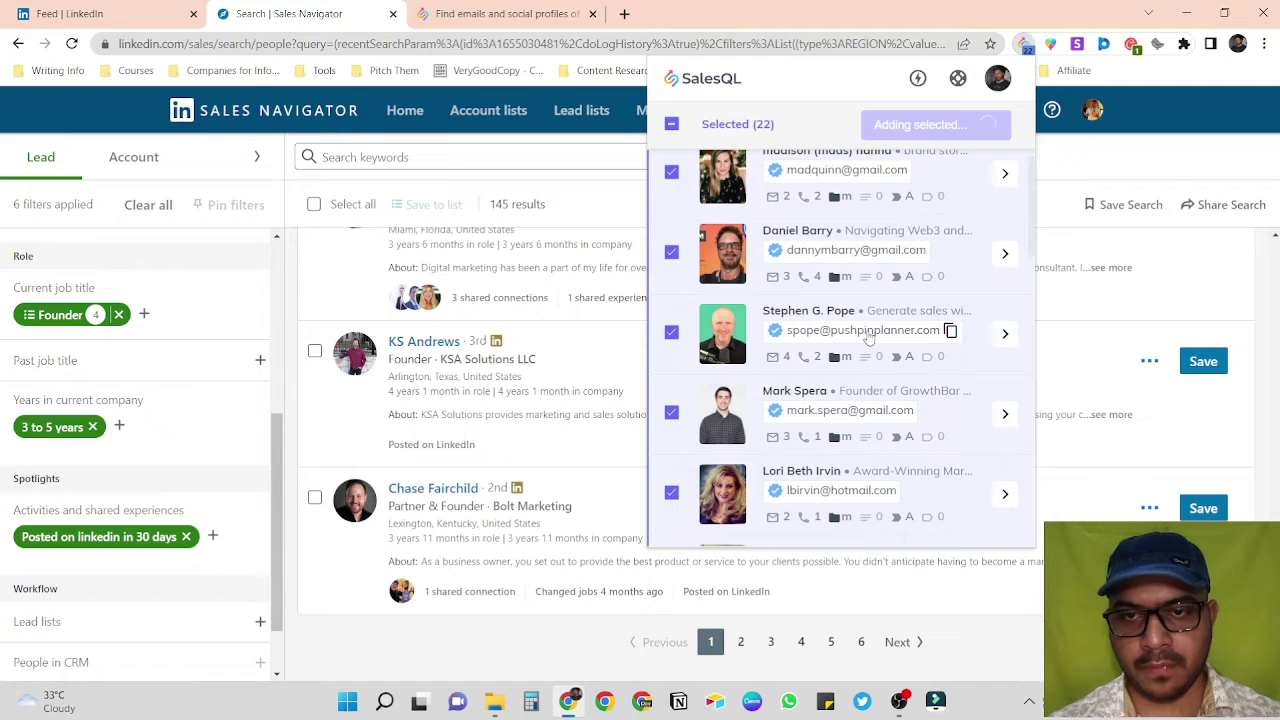
{"action": "left_click", "coordinate": [506, 16]}
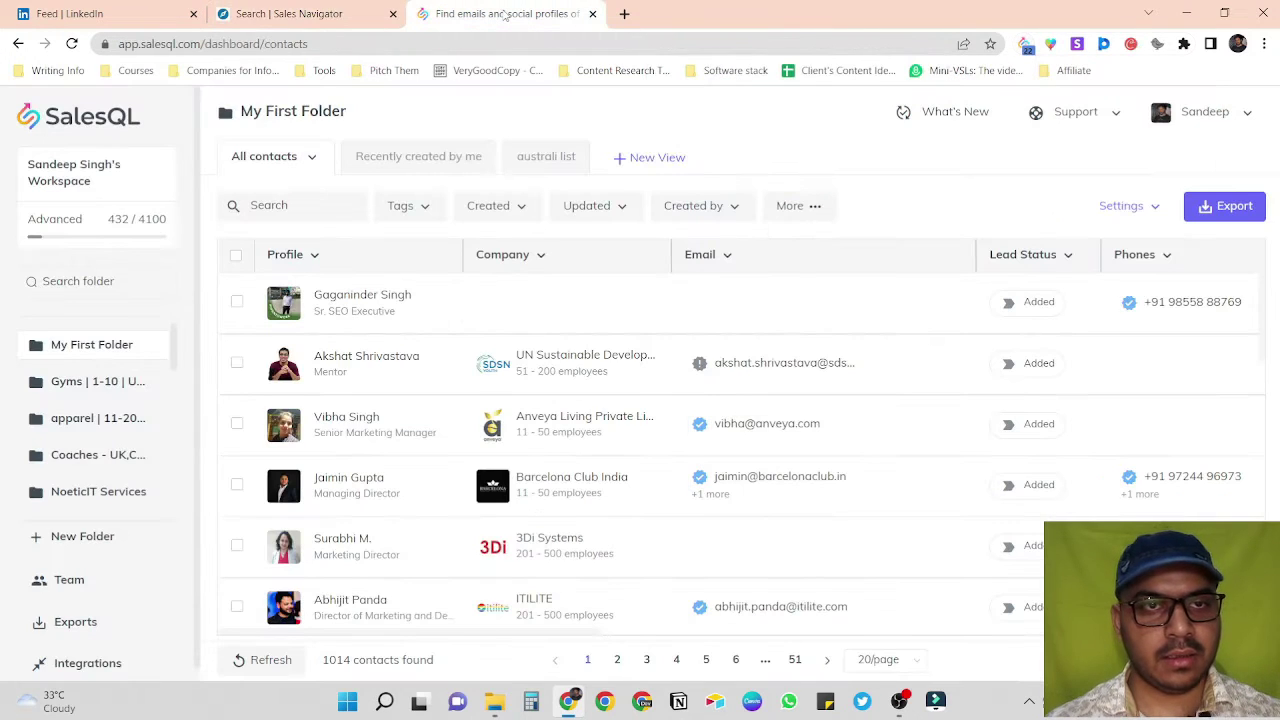
- Reload SalesQL, view the 17 contacts in 'marketing | US | 3-5 yrs', then return to Sales Navigator
{"action": "left_click", "coordinate": [72, 44]}
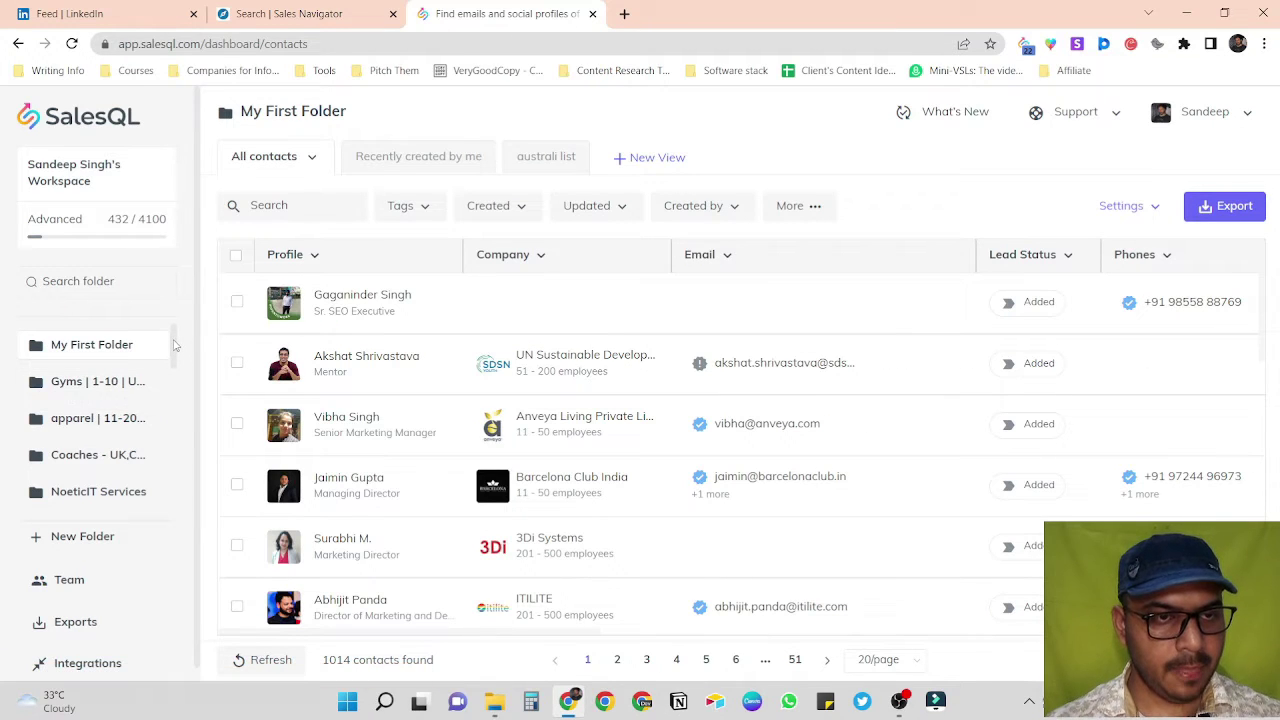
{"action": "left_click_drag", "start_coordinate": [172, 343], "coordinate": [185, 493]}
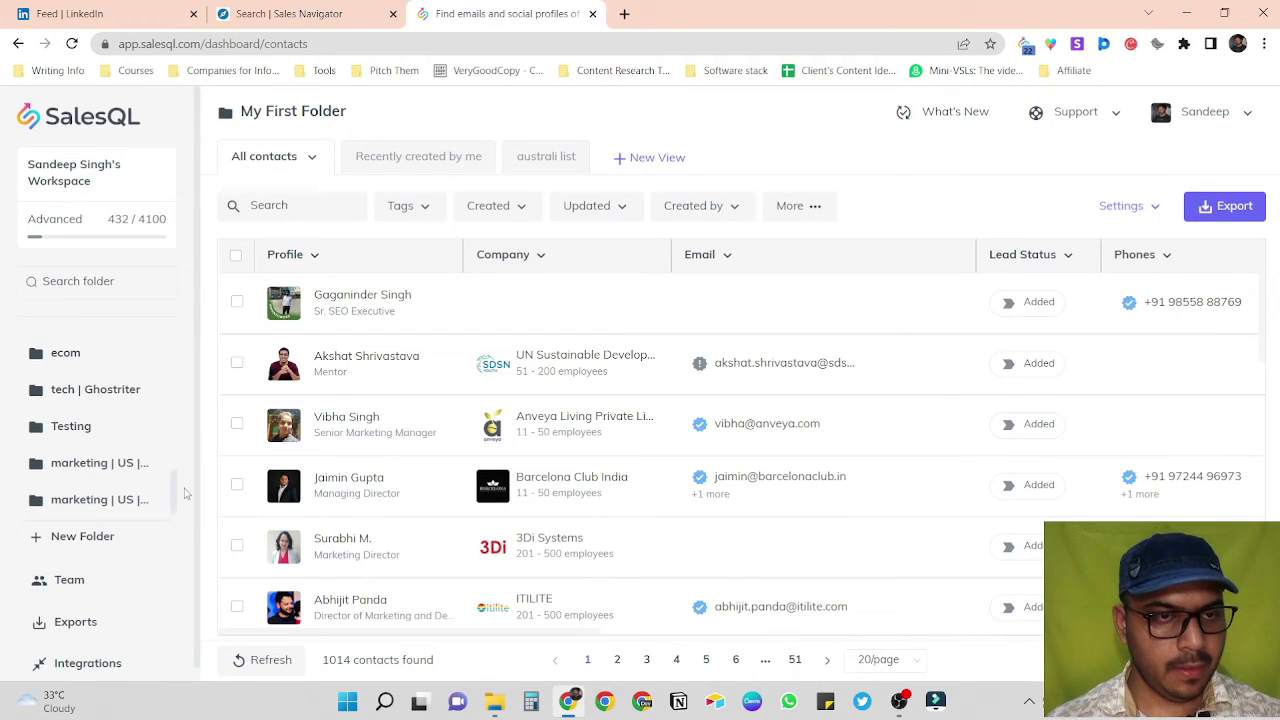
{"action": "left_click", "coordinate": [88, 500]}
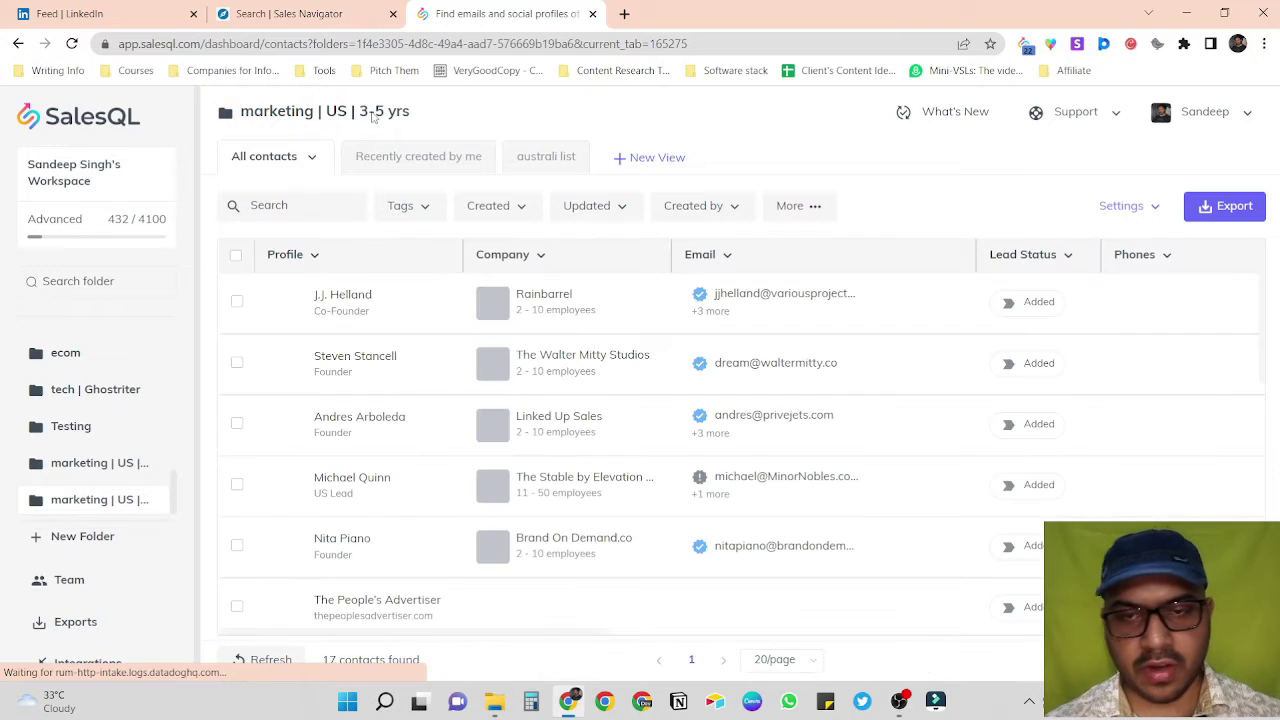
{"action": "scroll", "coordinate": [616, 341], "scroll_direction": "down", "scroll_amount": 10}
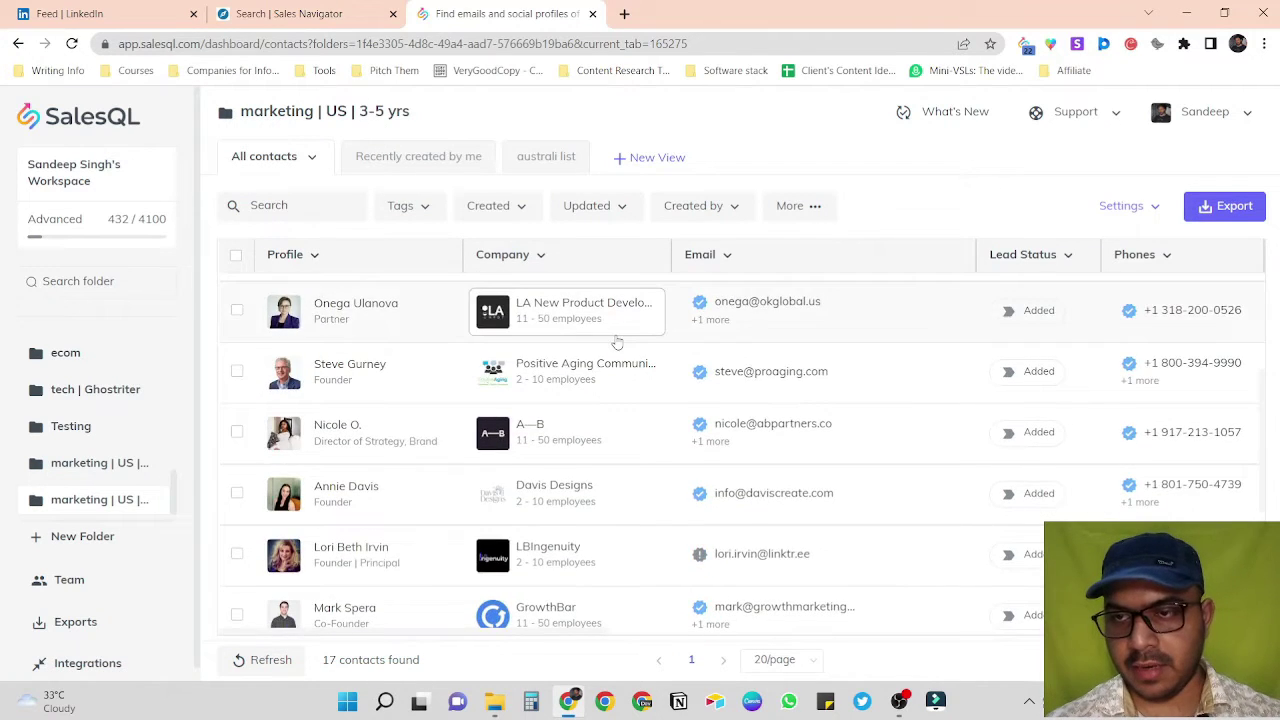
{"action": "scroll", "coordinate": [616, 341], "scroll_direction": "left", "scroll_amount": 2}
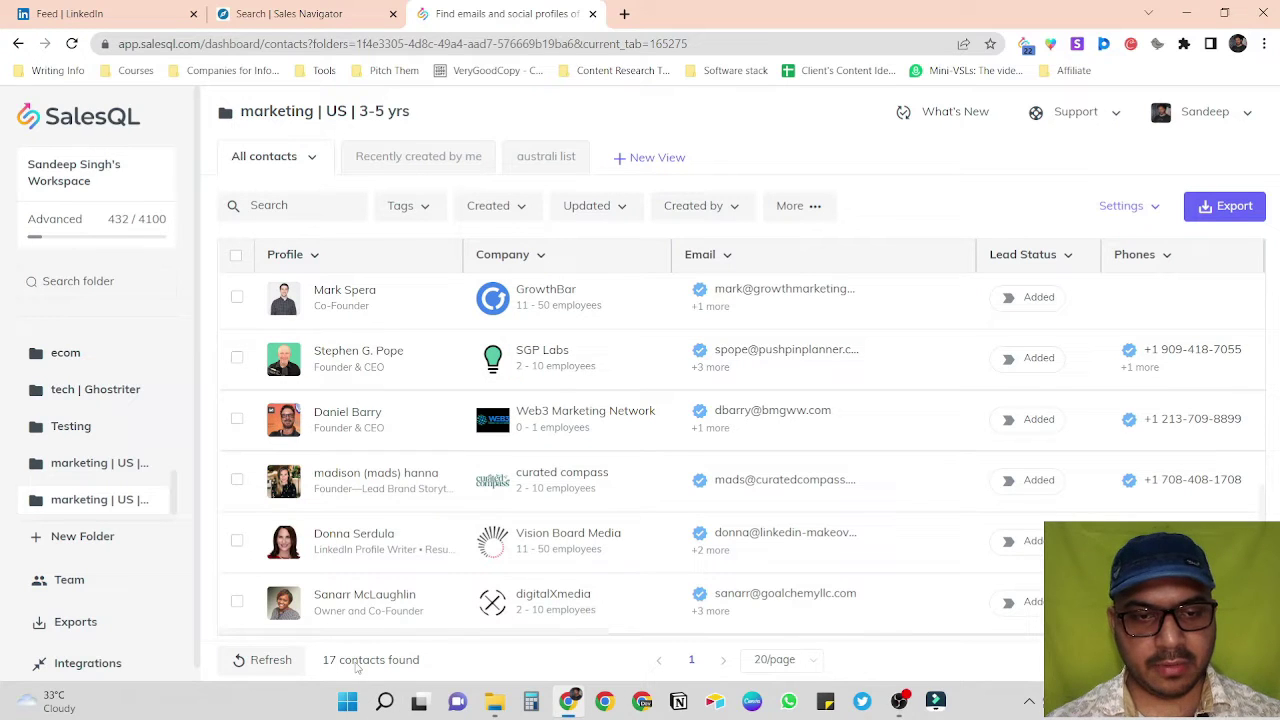
{"action": "left_click", "coordinate": [320, 14]}
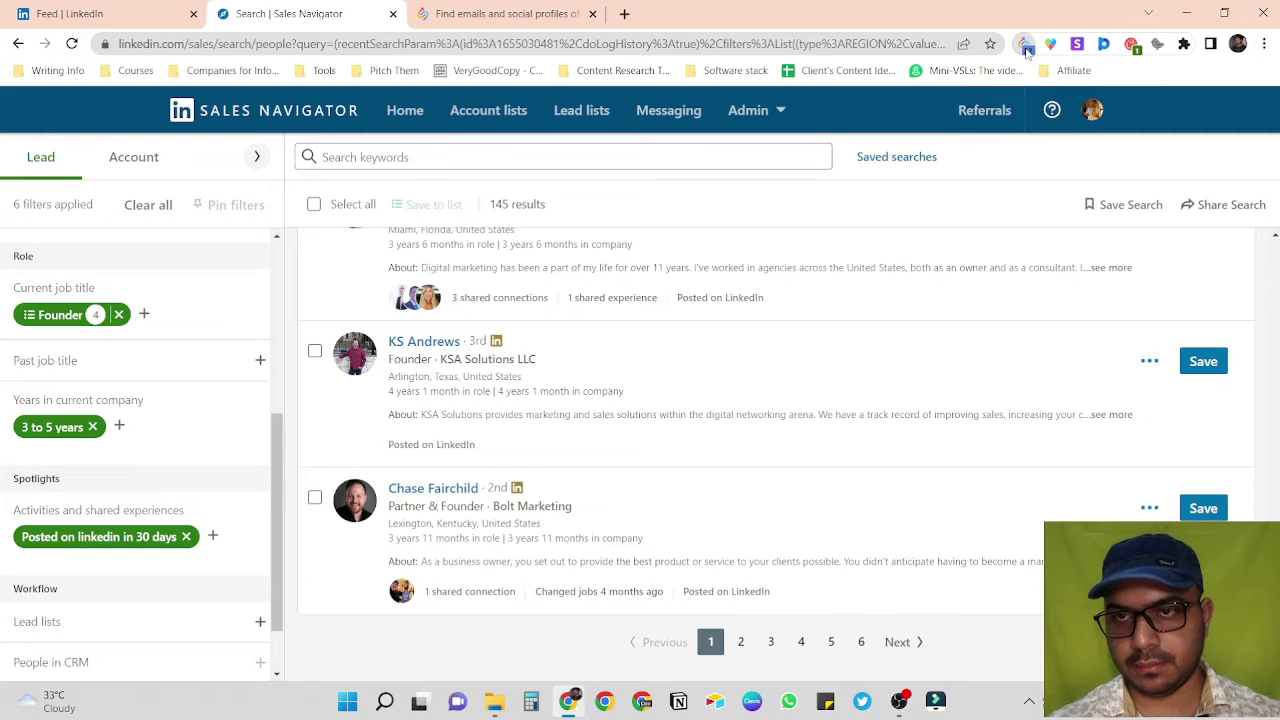
- Reopen the SalesQL contact list over the founder search and scroll through the results
{"action": "left_click", "coordinate": [1023, 44]}
{"action": "scroll", "coordinate": [872, 382], "scroll_direction": "down", "scroll_amount": 5}
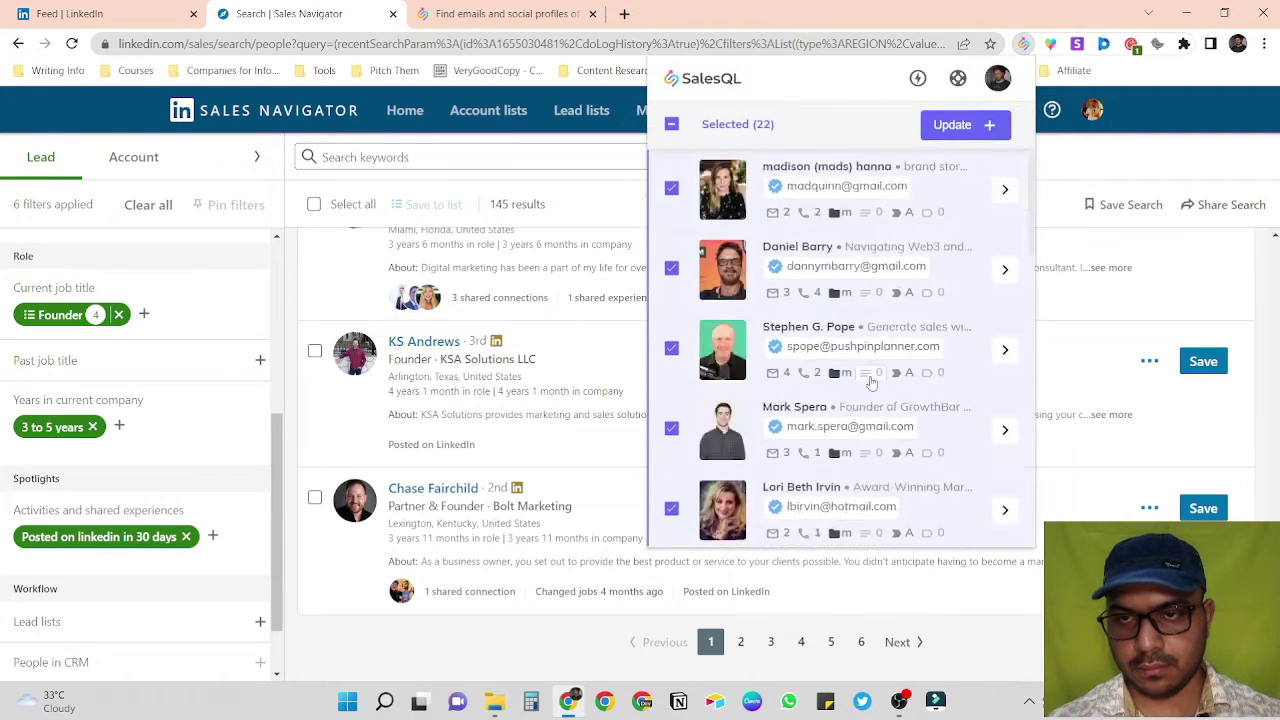
{"action": "scroll", "coordinate": [872, 382], "scroll_direction": "down", "scroll_amount": 5}
{"action": "scroll", "coordinate": [872, 382], "scroll_direction": "up", "scroll_amount": 3}
{"action": "scroll", "coordinate": [872, 382], "scroll_direction": "down", "scroll_amount": 3}
{"action": "scroll", "coordinate": [872, 382], "scroll_direction": "up", "scroll_amount": 5}
{"action": "scroll", "coordinate": [872, 381], "scroll_direction": "up", "scroll_amount": 2}
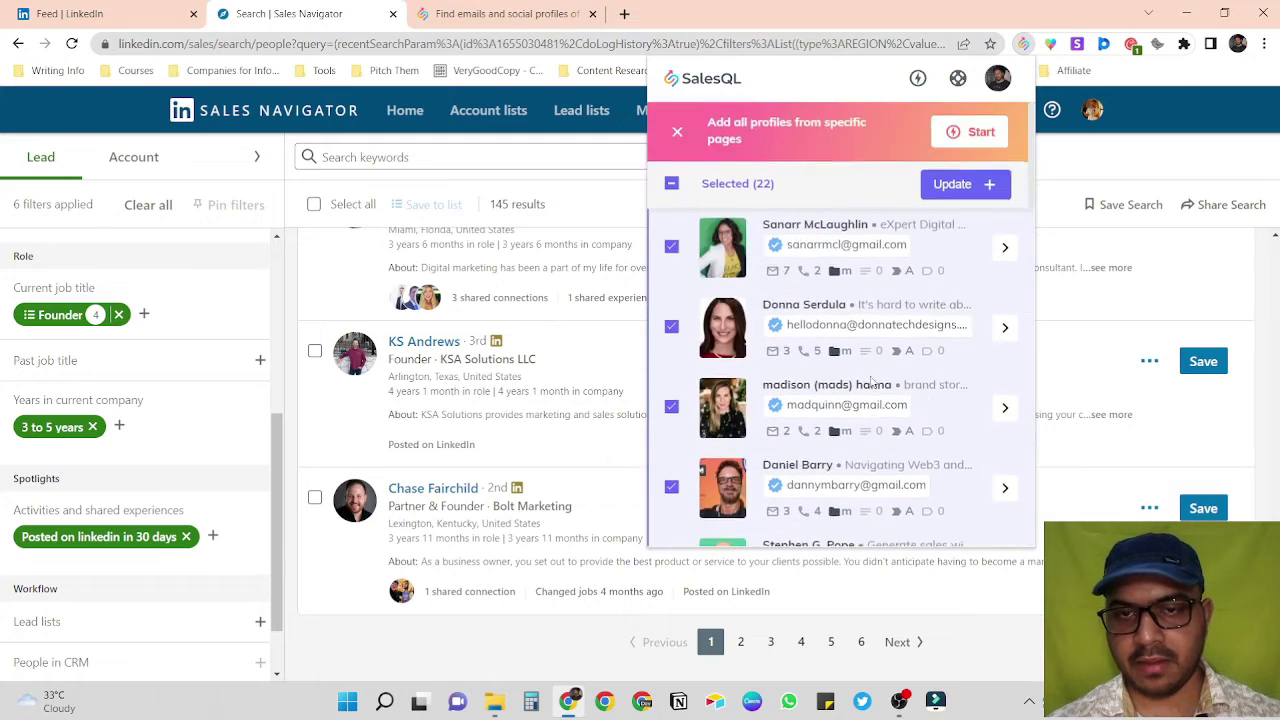
{"action": "scroll", "coordinate": [558, 403], "scroll_direction": "up", "scroll_amount": 4}
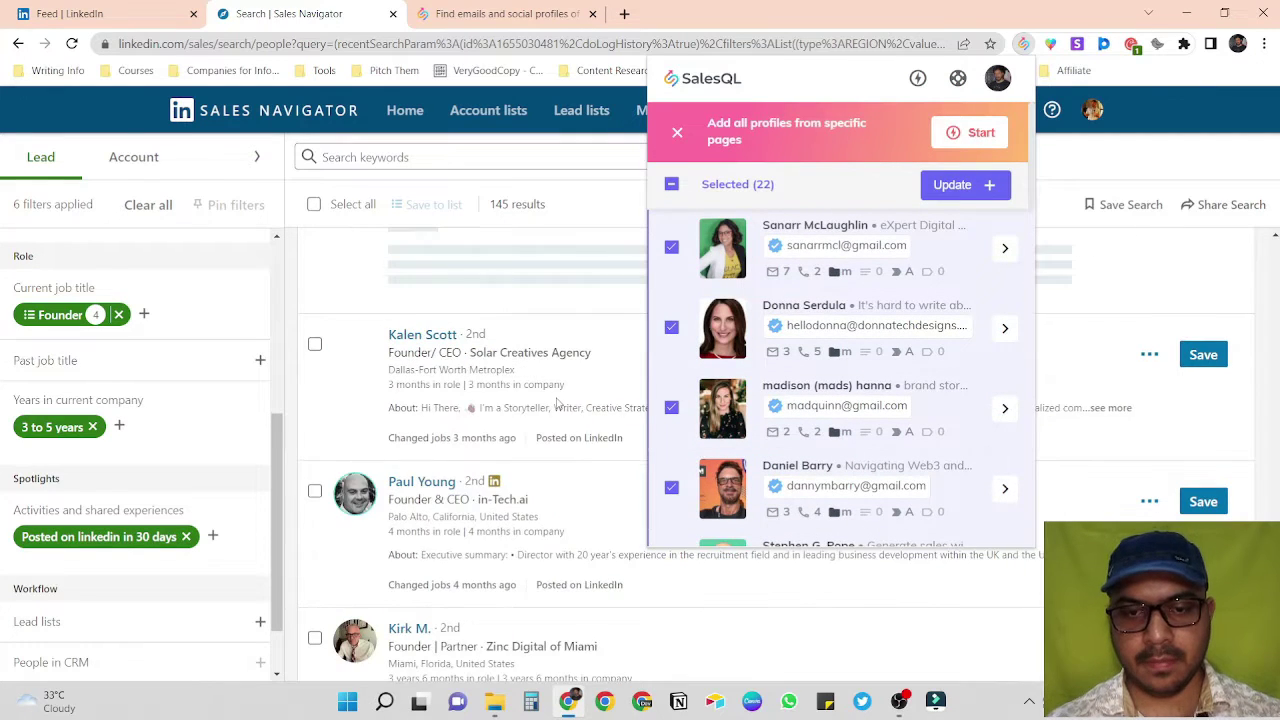
- Glance at the SalesQL folder, then bring up SalesQL's add-from-specific-pages option on the 145 results
{"action": "left_click", "coordinate": [505, 13]}
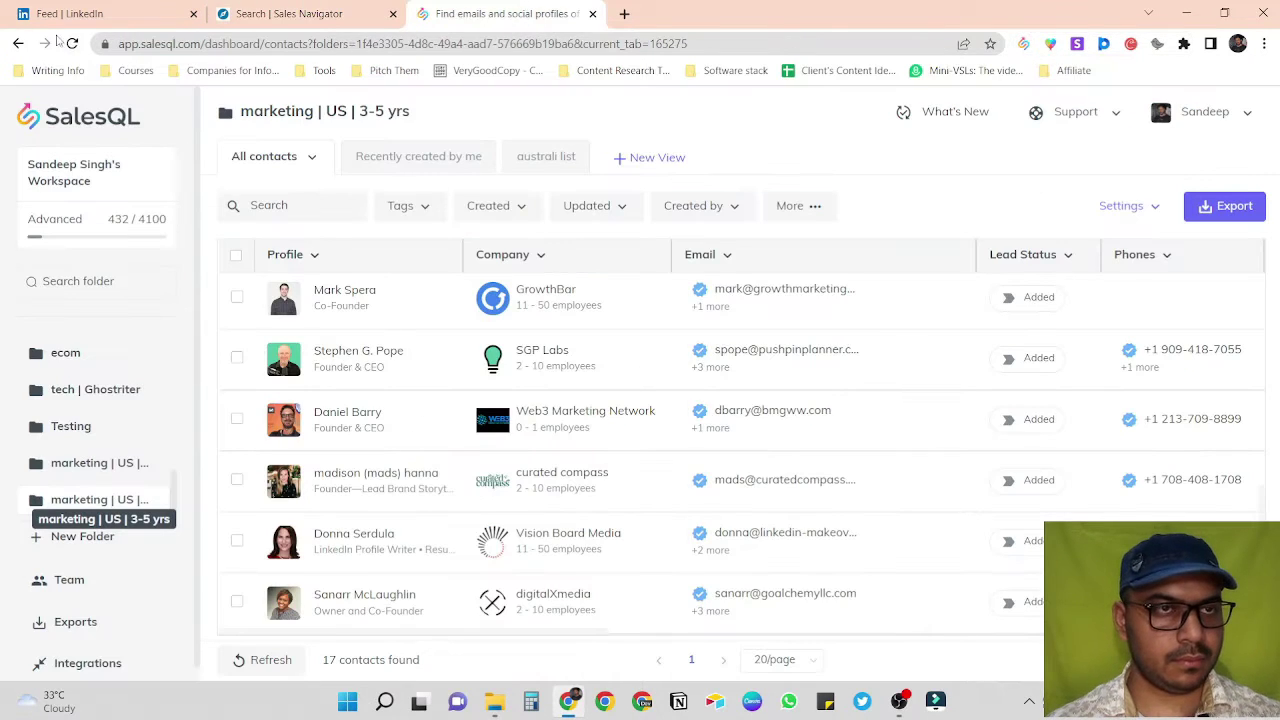
{"action": "left_click", "coordinate": [333, 12]}
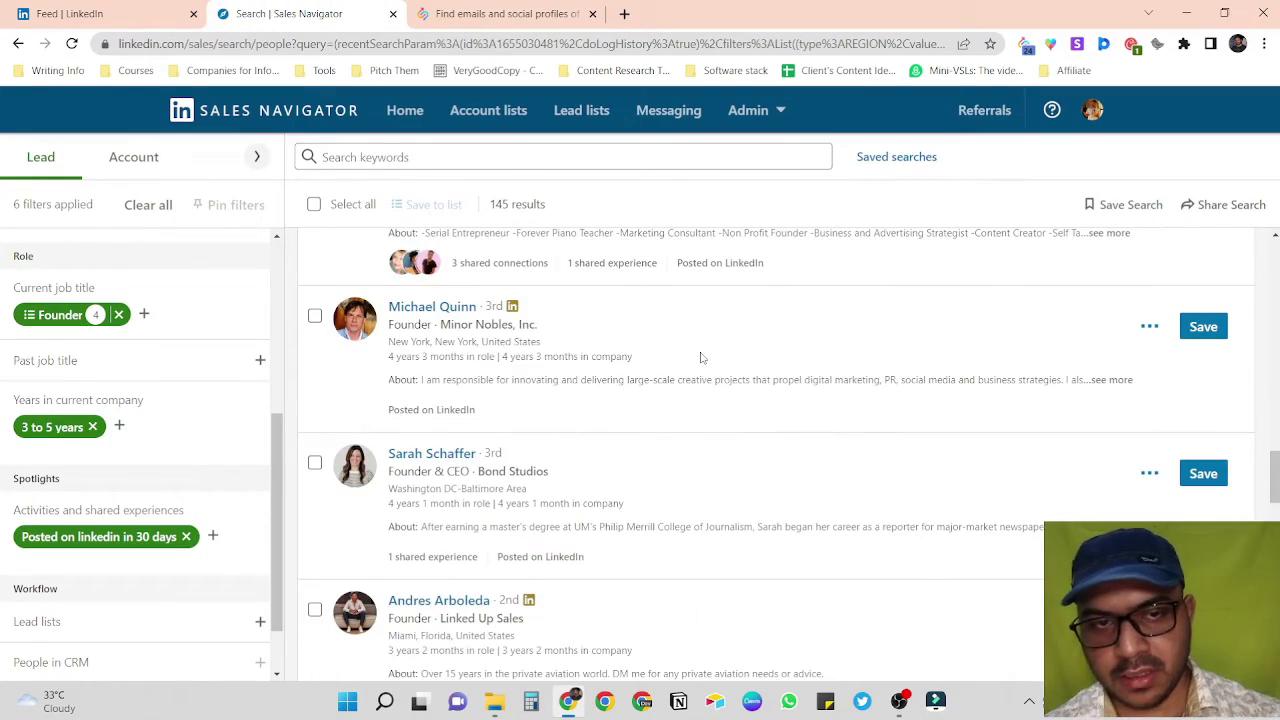
{"action": "scroll", "coordinate": [700, 357], "scroll_direction": "up", "scroll_amount": 10}
{"action": "scroll", "coordinate": [701, 357], "scroll_direction": "down", "scroll_amount": 10}
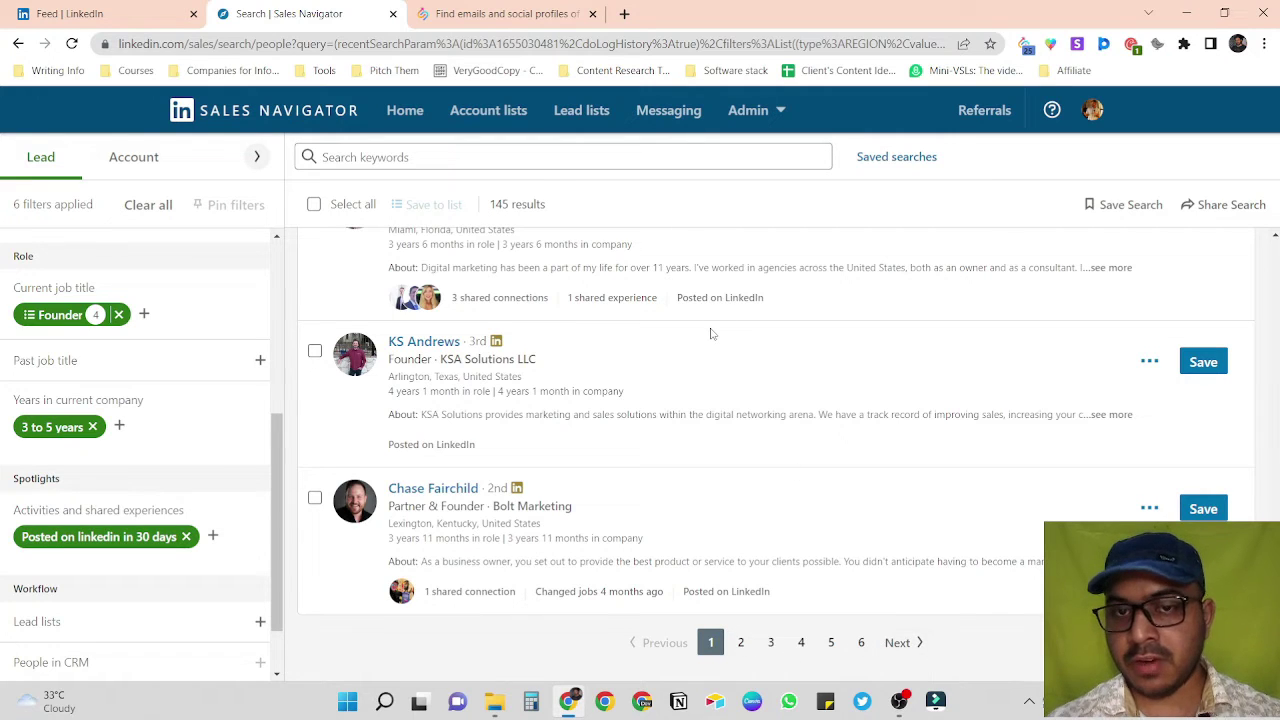
{"action": "scroll", "coordinate": [711, 334], "scroll_direction": "up", "scroll_amount": 10}
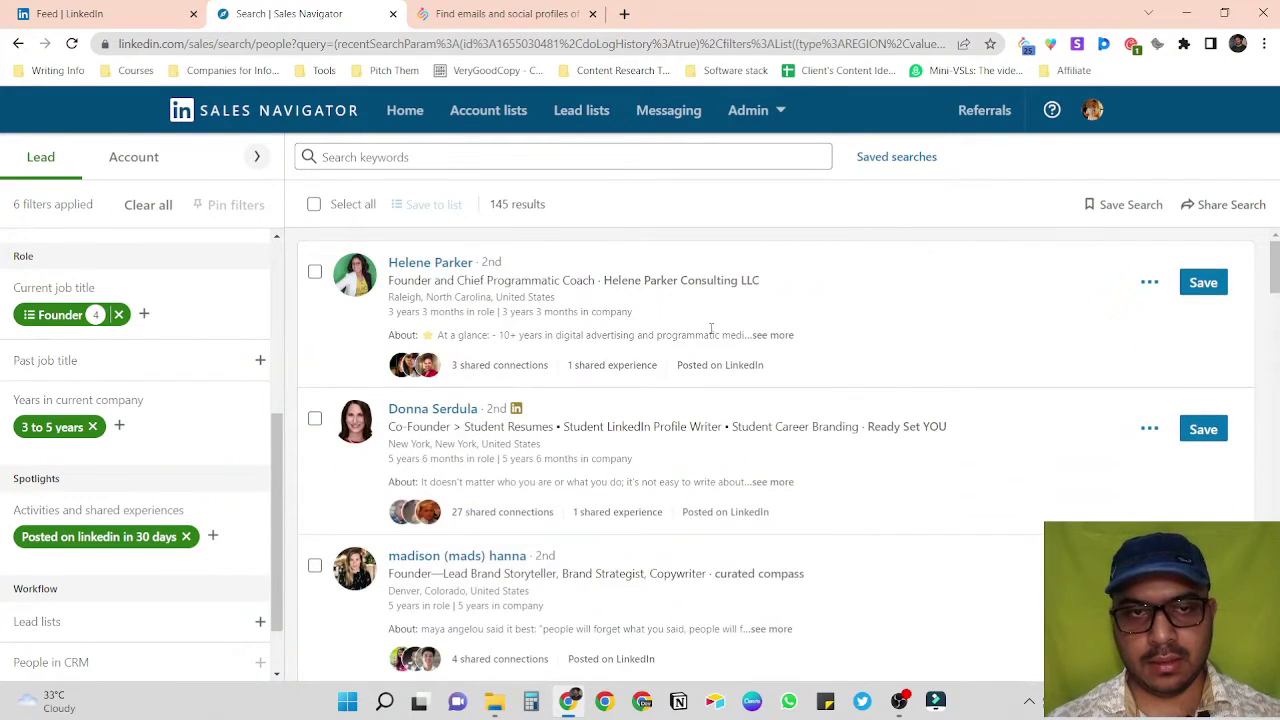
{"action": "left_click", "coordinate": [1024, 44]}
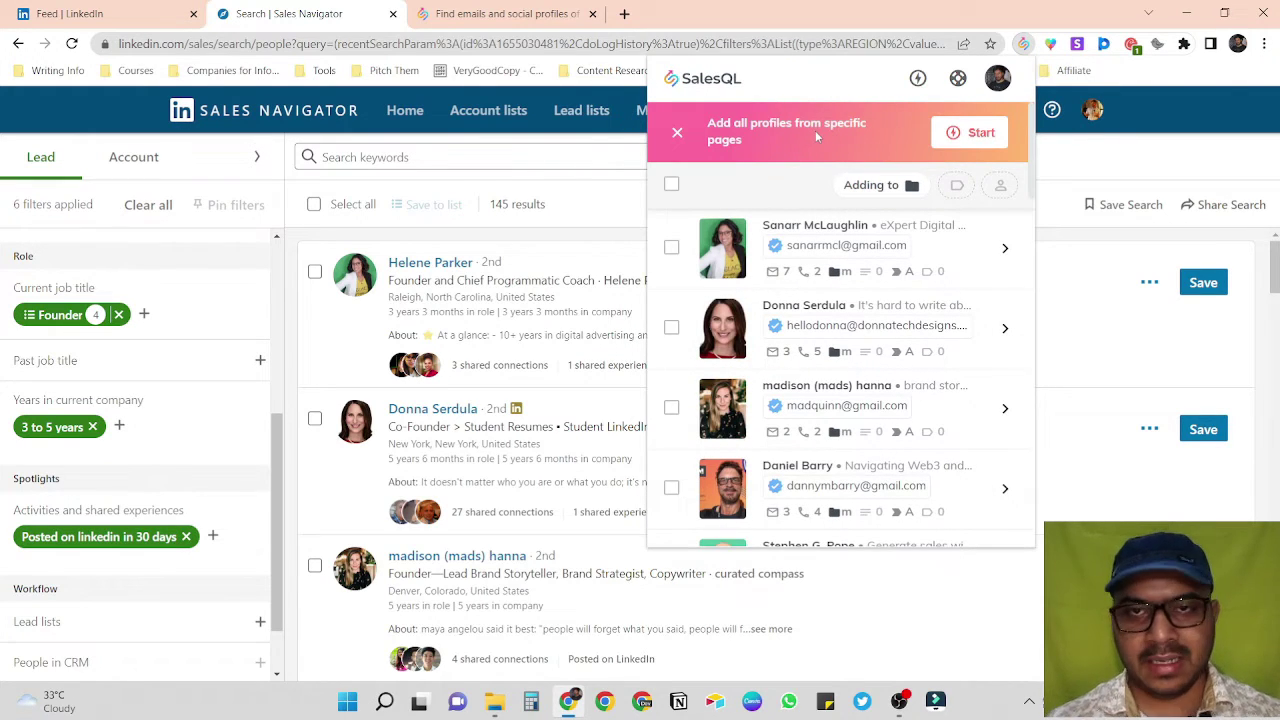
- Start SalesQL's multi-page add with the page range set to 1–6
{"action": "left_click", "coordinate": [972, 142]}
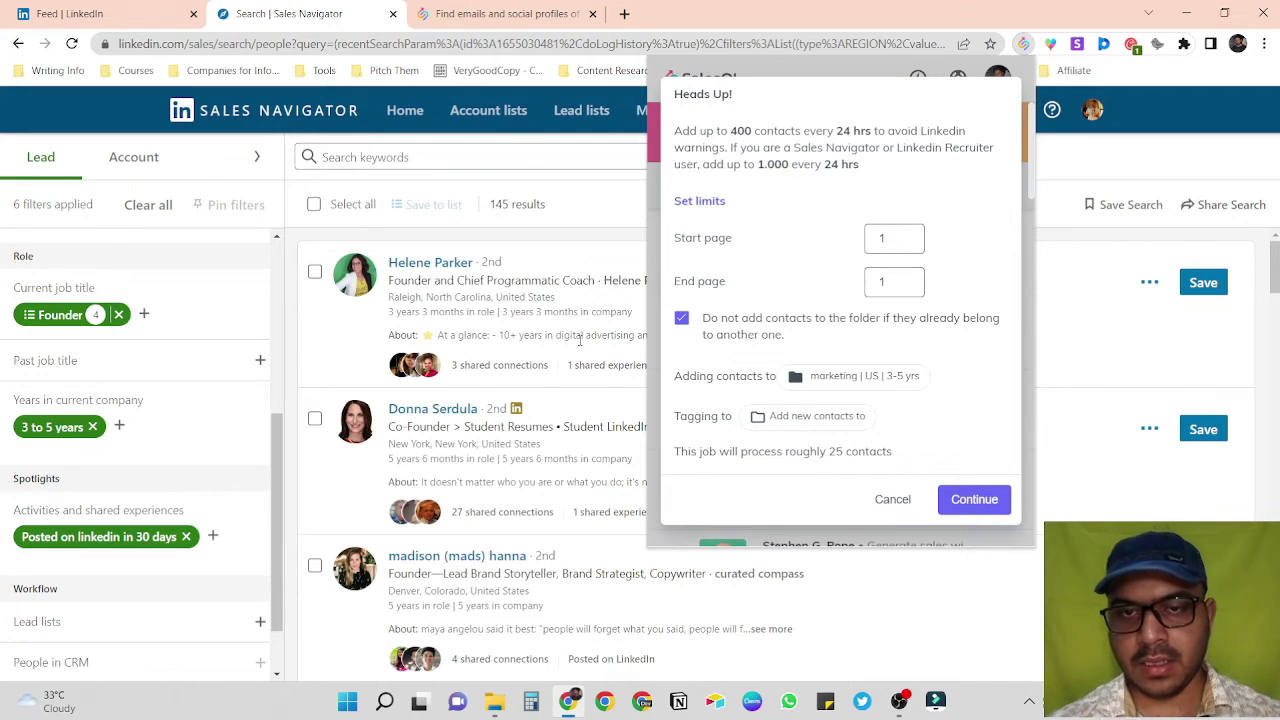
{"action": "scroll", "coordinate": [579, 340], "scroll_direction": "down", "scroll_amount": 20}
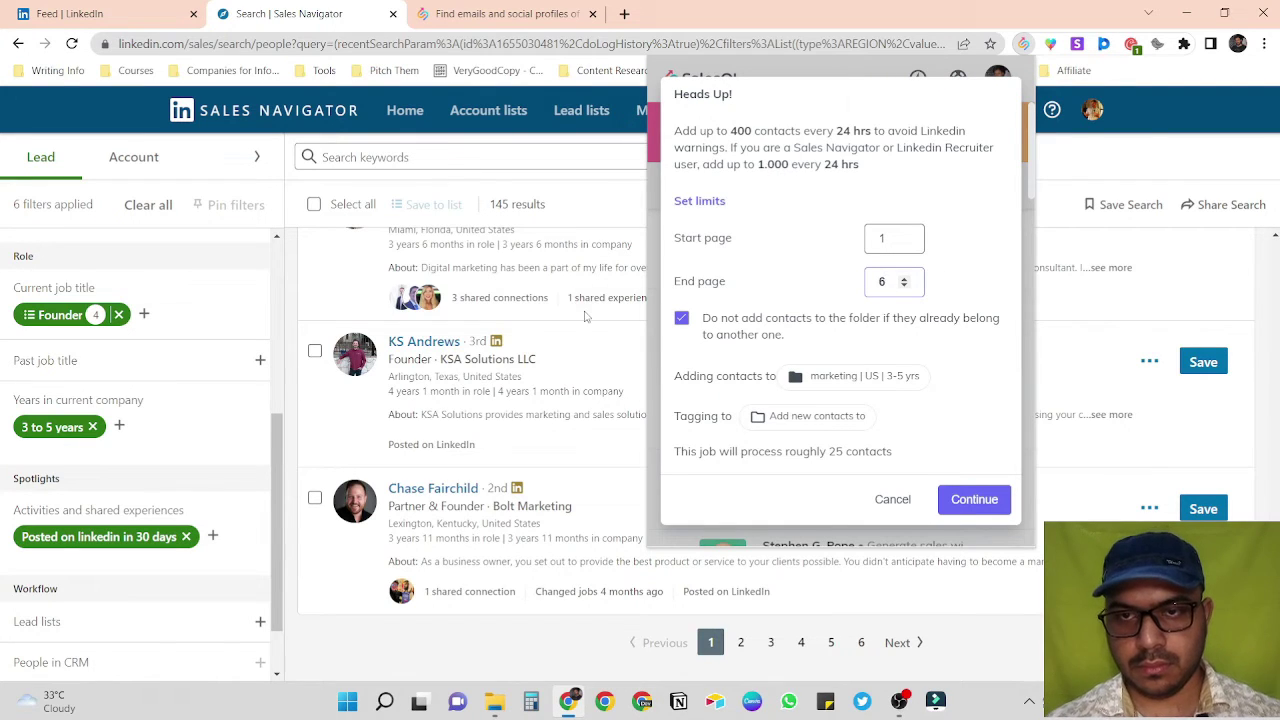
{"action": "scroll", "coordinate": [586, 316], "scroll_direction": "up", "scroll_amount": 10}
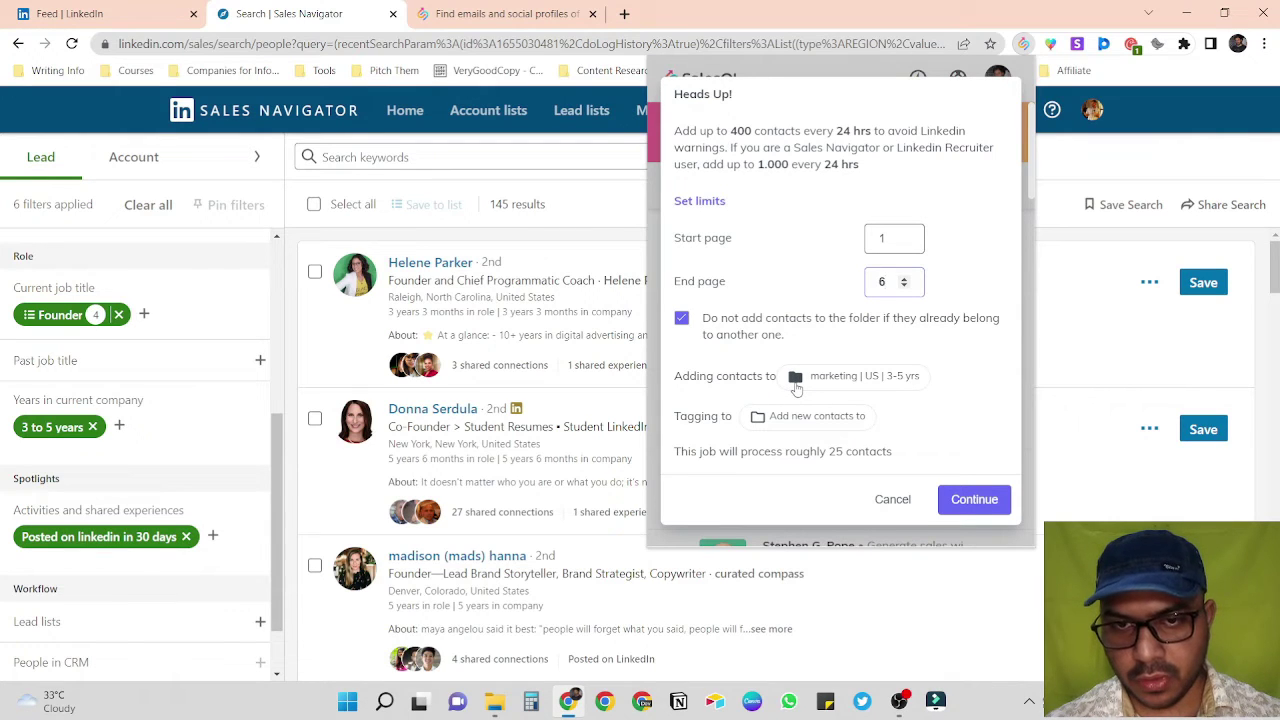
- Create the folder 'Marketing | US | 3-5 yrs | 145 people' and launch adding pages 1–6 into it
{"action": "left_click", "coordinate": [796, 386]}
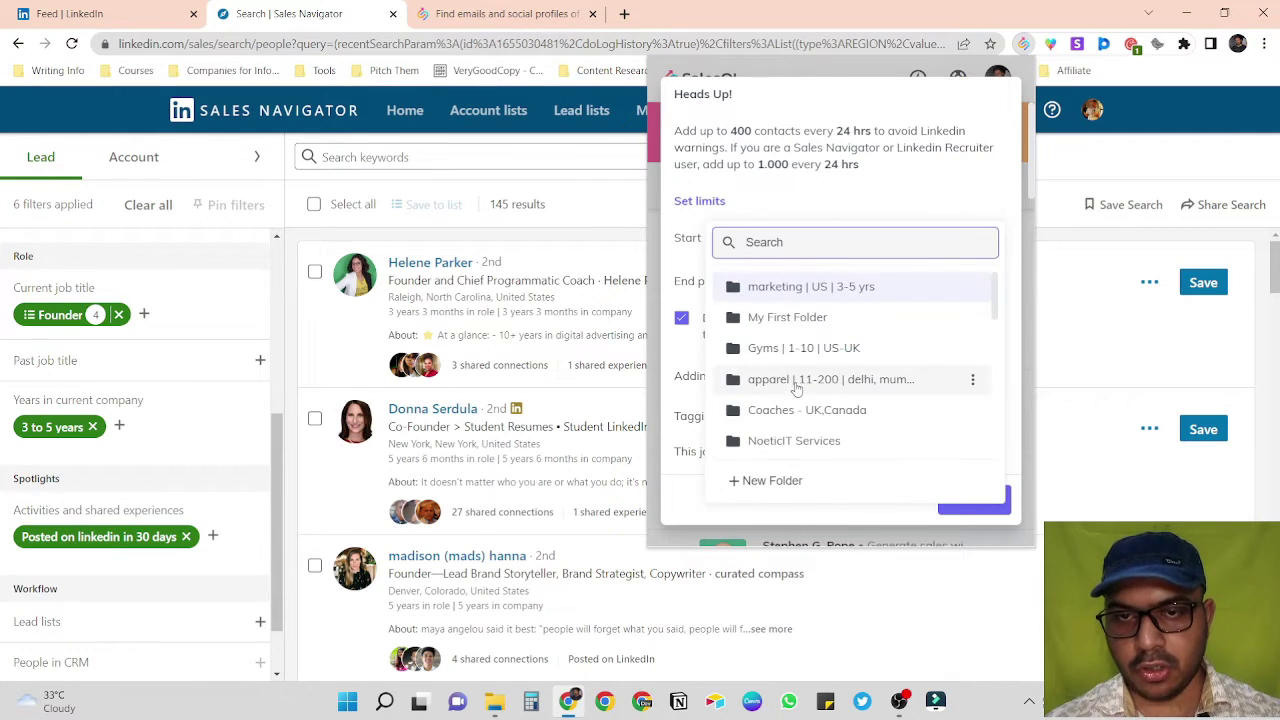
{"action": "scroll", "coordinate": [840, 400], "scroll_direction": "down", "scroll_amount": 3}
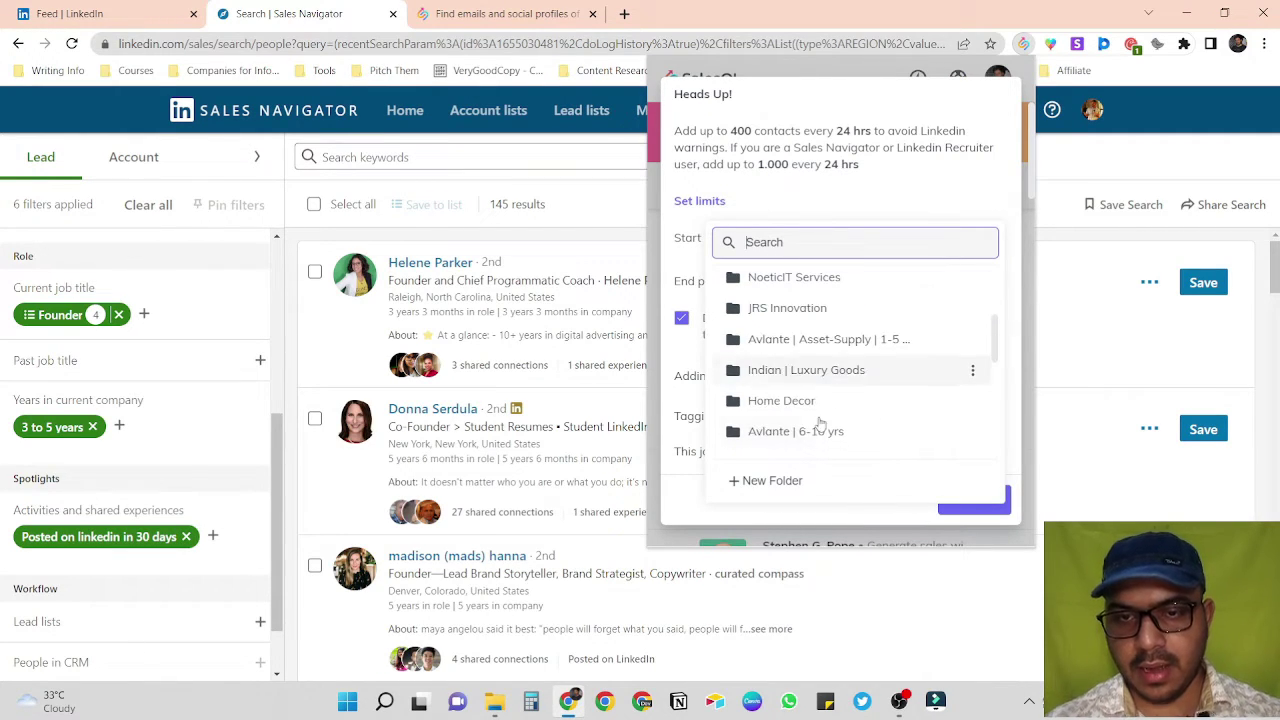
{"action": "left_click", "coordinate": [768, 480]}
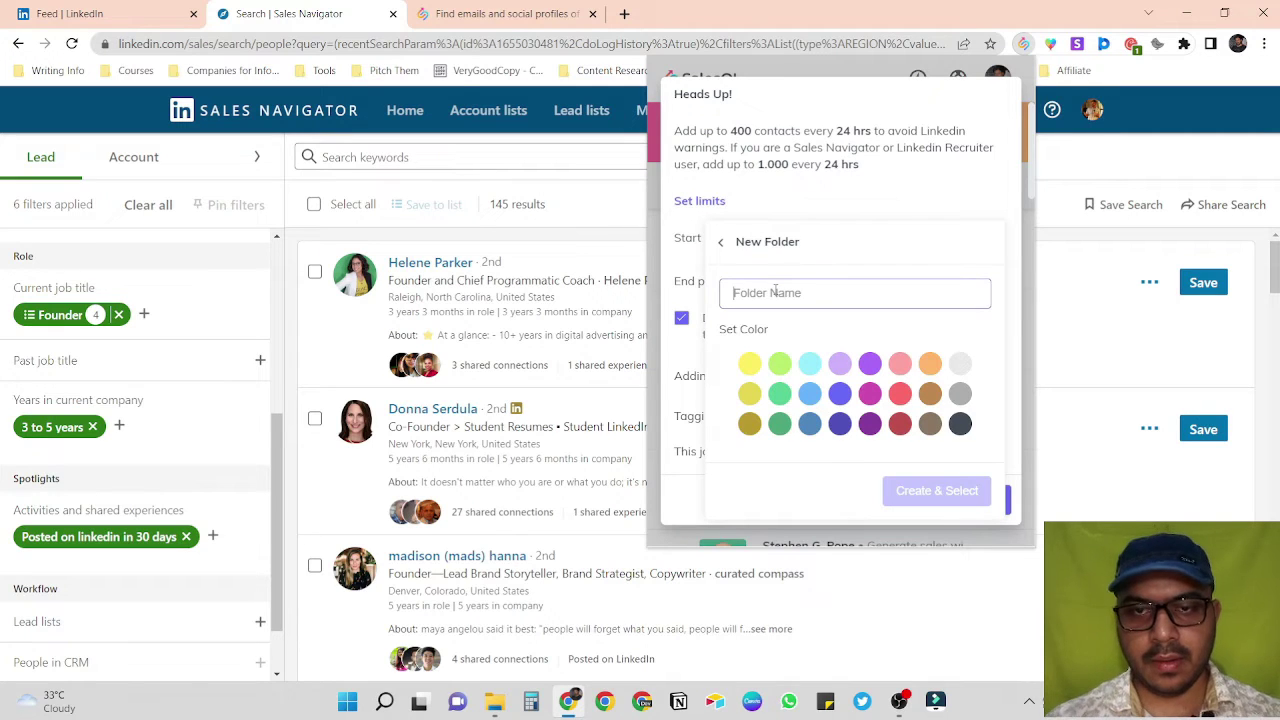
{"action": "type", "text": "Makring"}
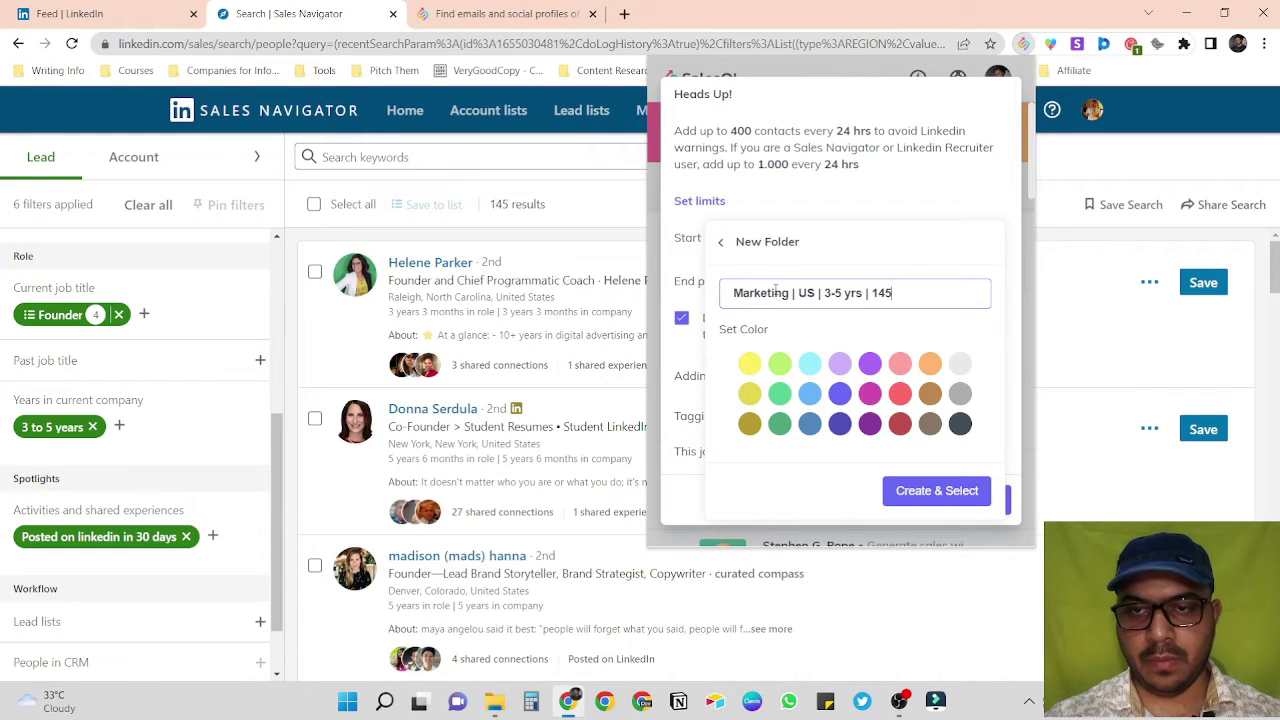
{"action": "type", "text": "people"}
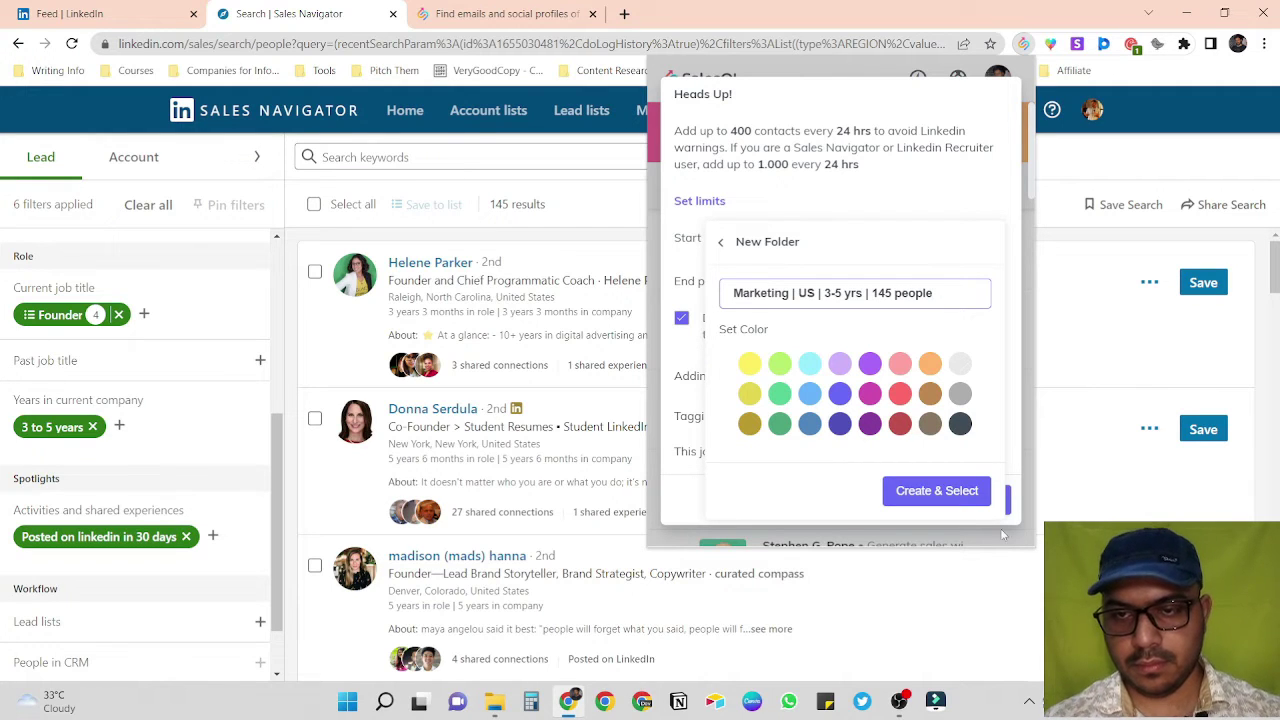
{"action": "left_click", "coordinate": [932, 494]}
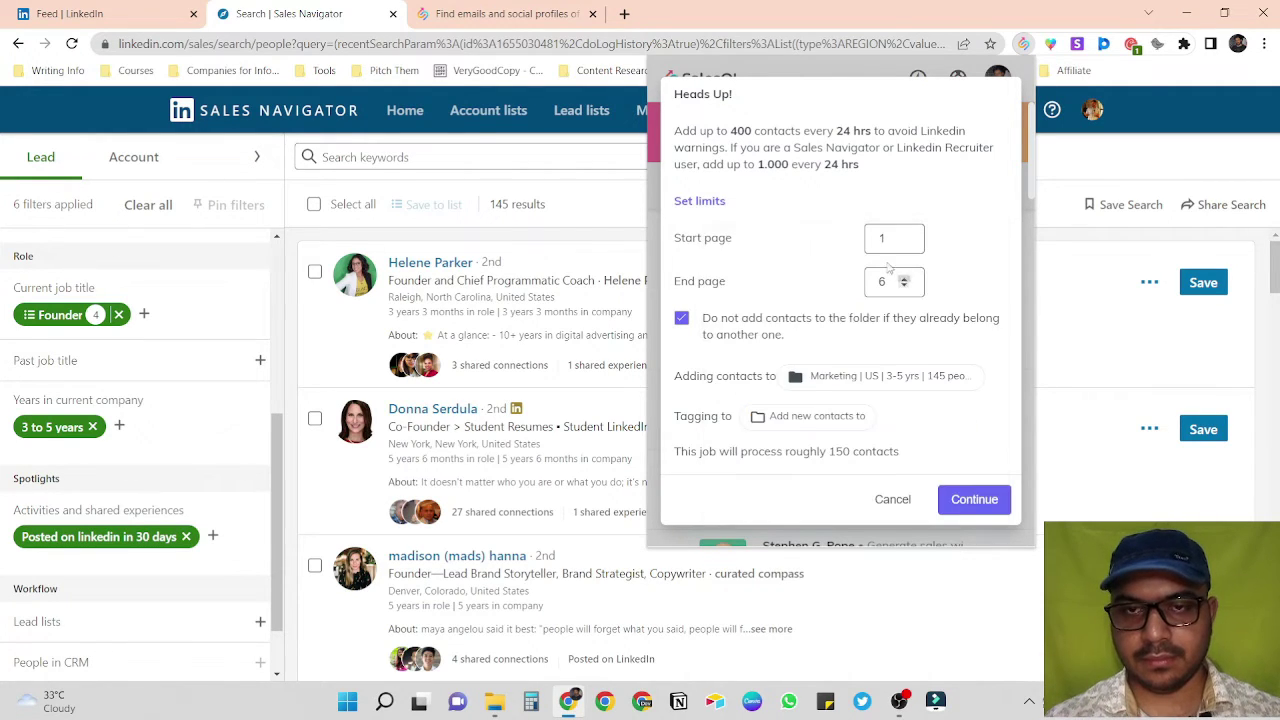
{"action": "left_click", "coordinate": [975, 500]}
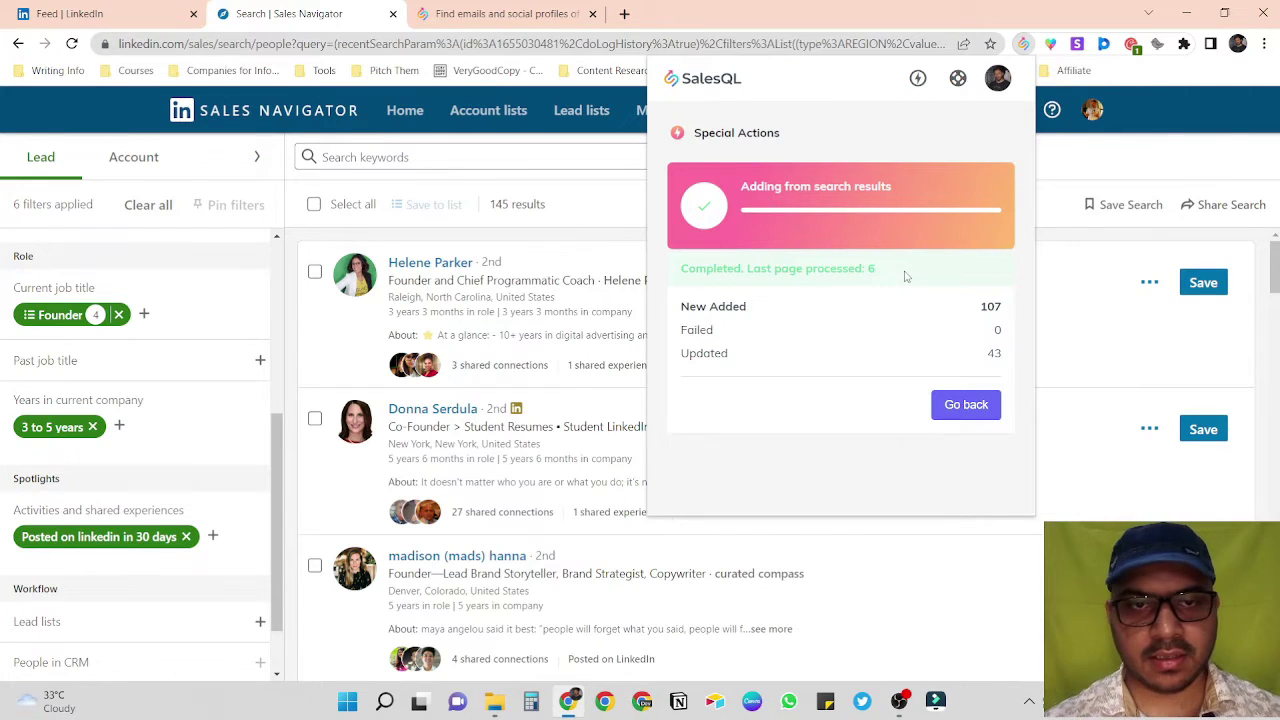
- Once the import completes with 107 new and 43 updated, switch to the SalesQL dashboard
{"action": "left_click", "coordinate": [505, 14]}
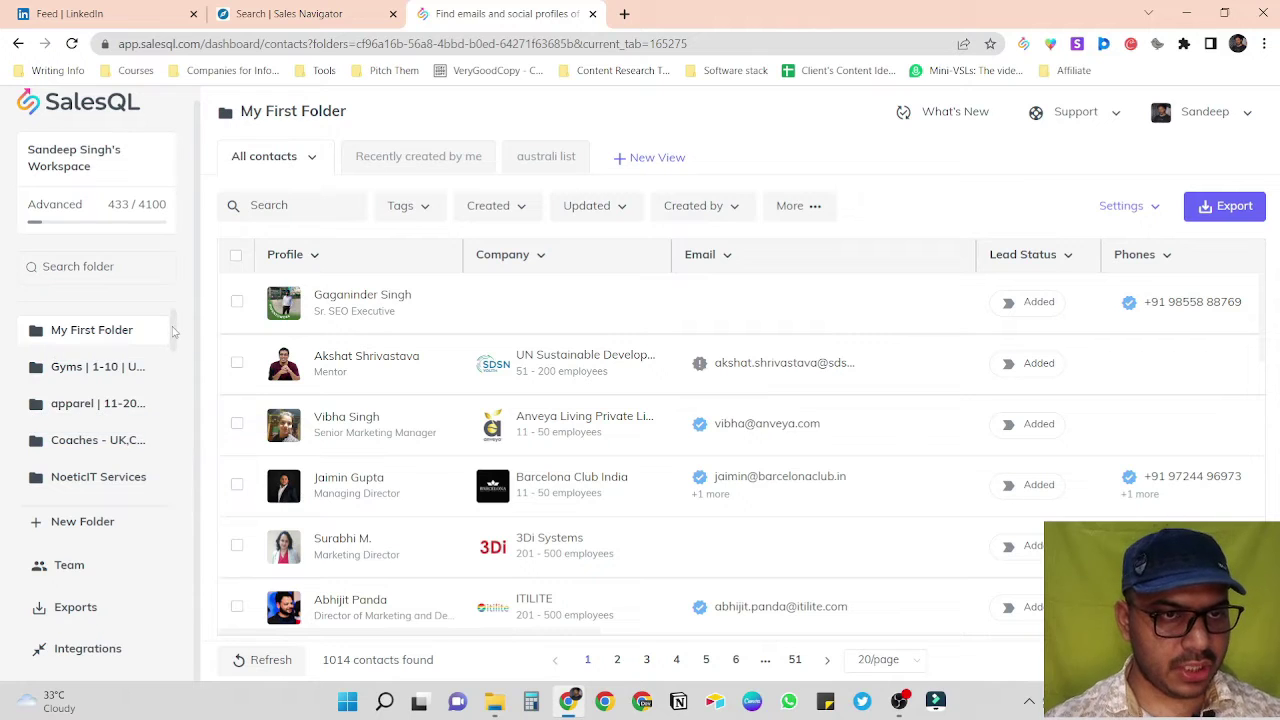
- Open the Marketing | US | 3-5 yrs | 145 people folder and browse its 107 contacts
{"action": "left_click_drag", "start_coordinate": [172, 331], "coordinate": [170, 499]}
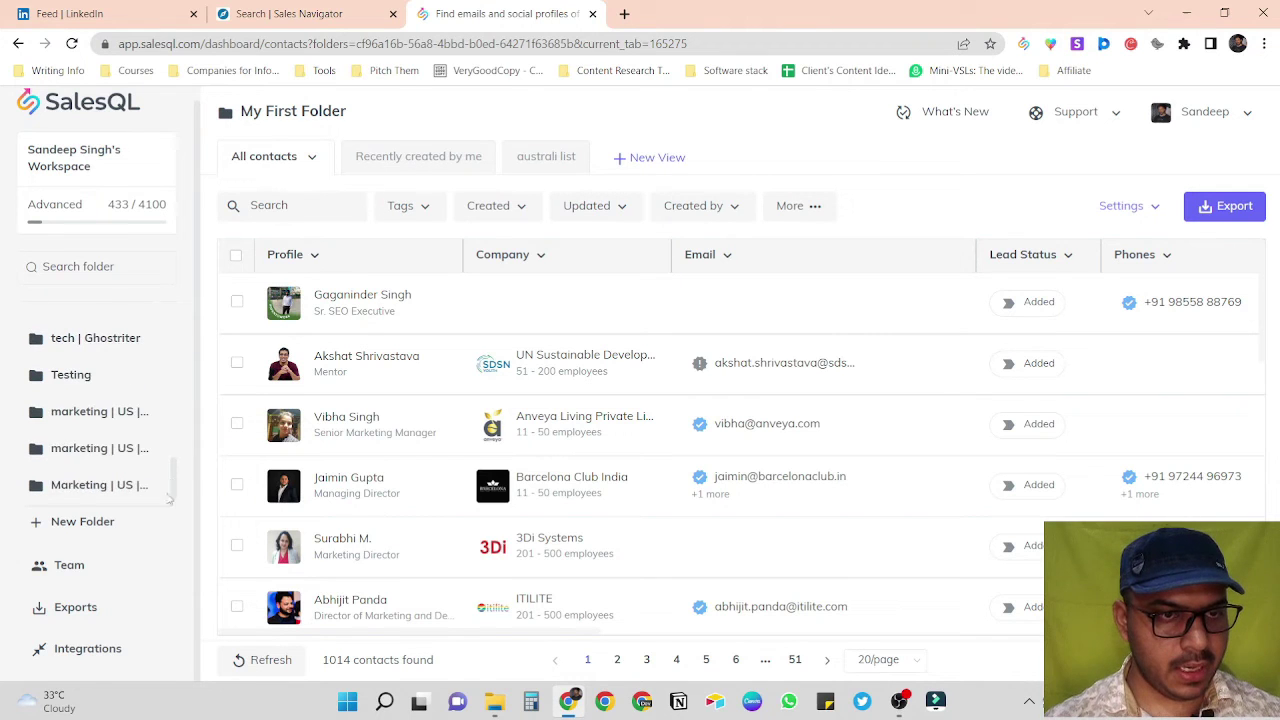
{"action": "left_click", "coordinate": [91, 490]}
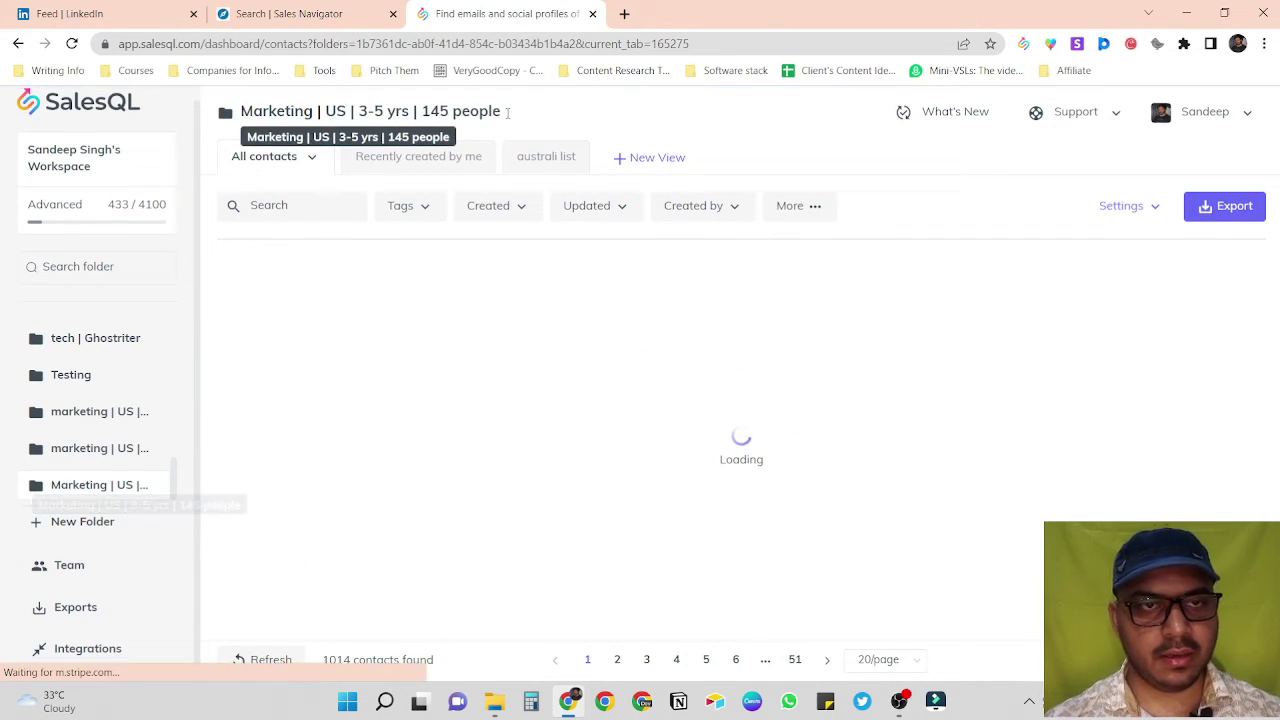
{"action": "left_click_drag", "start_coordinate": [507, 112], "coordinate": [251, 112]}
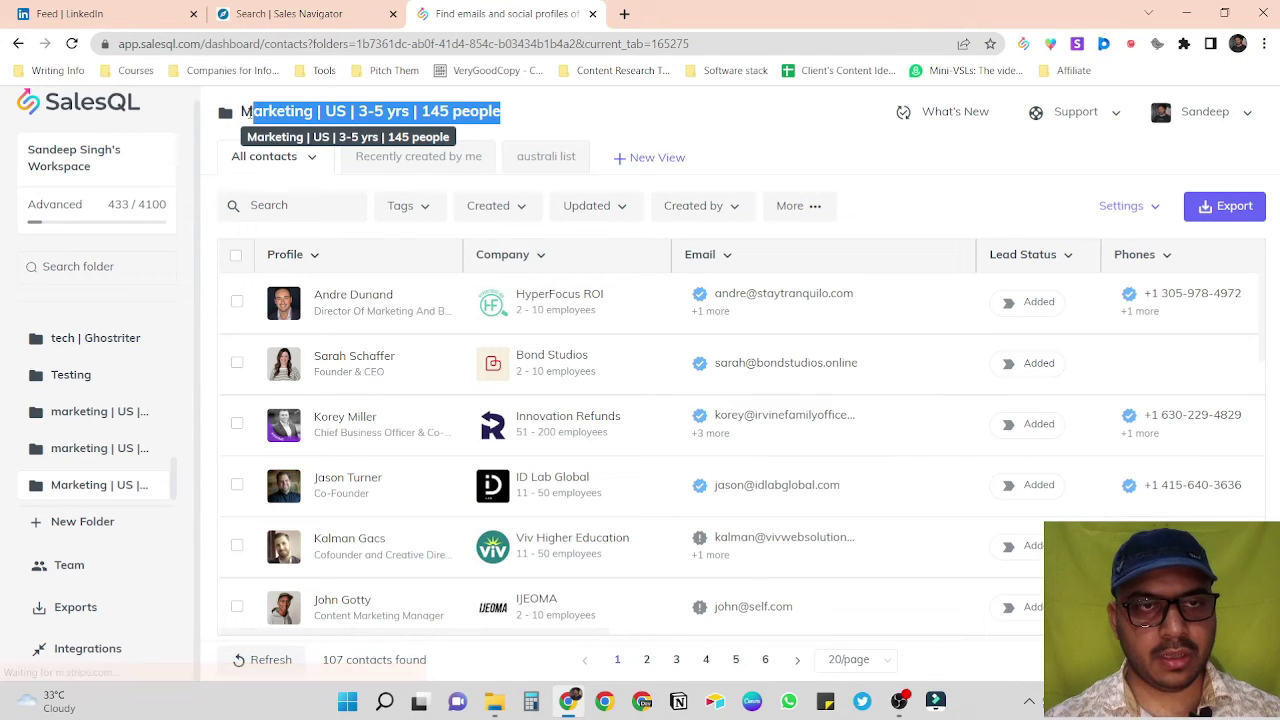
{"action": "scroll", "coordinate": [663, 388], "scroll_direction": "down", "scroll_amount": 5}
{"action": "scroll", "coordinate": [660, 390], "scroll_direction": "down", "scroll_amount": 5}
{"action": "scroll", "coordinate": [660, 390], "scroll_direction": "right", "scroll_amount": 3}
{"action": "scroll", "coordinate": [660, 390], "scroll_direction": "left", "scroll_amount": 3}
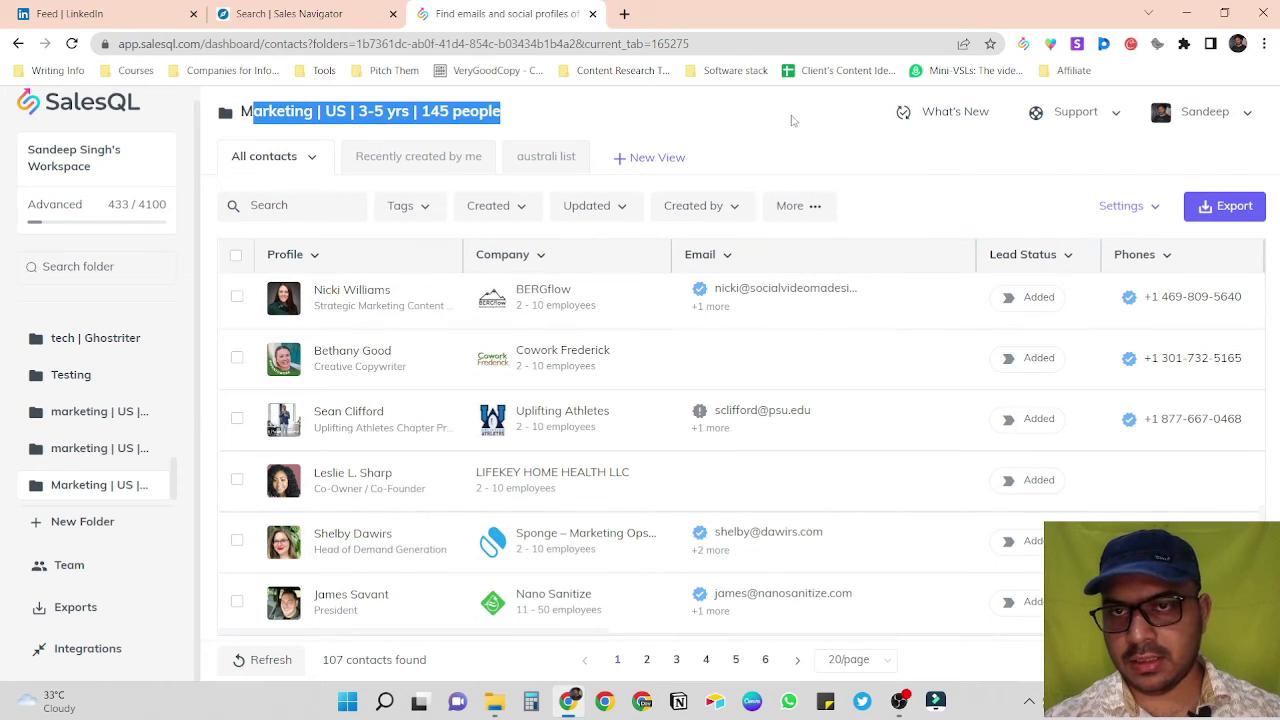
{"action": "left_click", "coordinate": [1228, 210]}
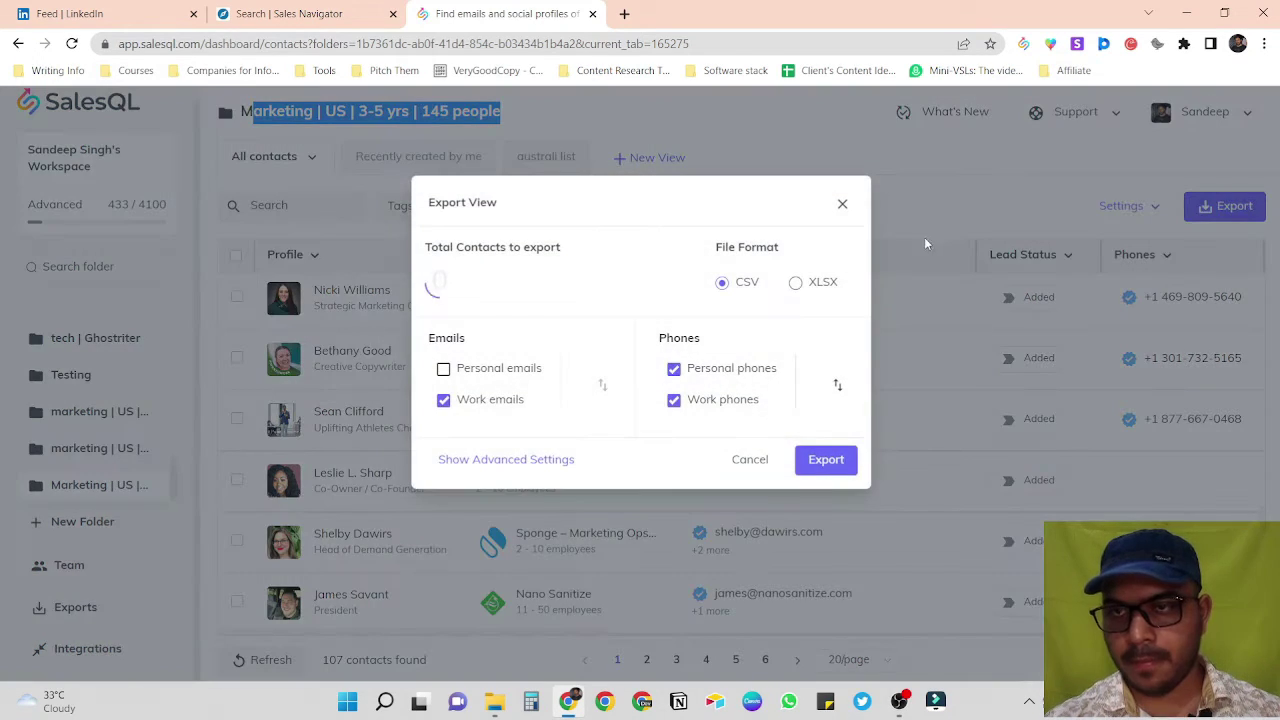
- Export 71 contacts as CSV, excluding contacts without email and unverified phones and emails
{"action": "left_click", "coordinate": [469, 463]}
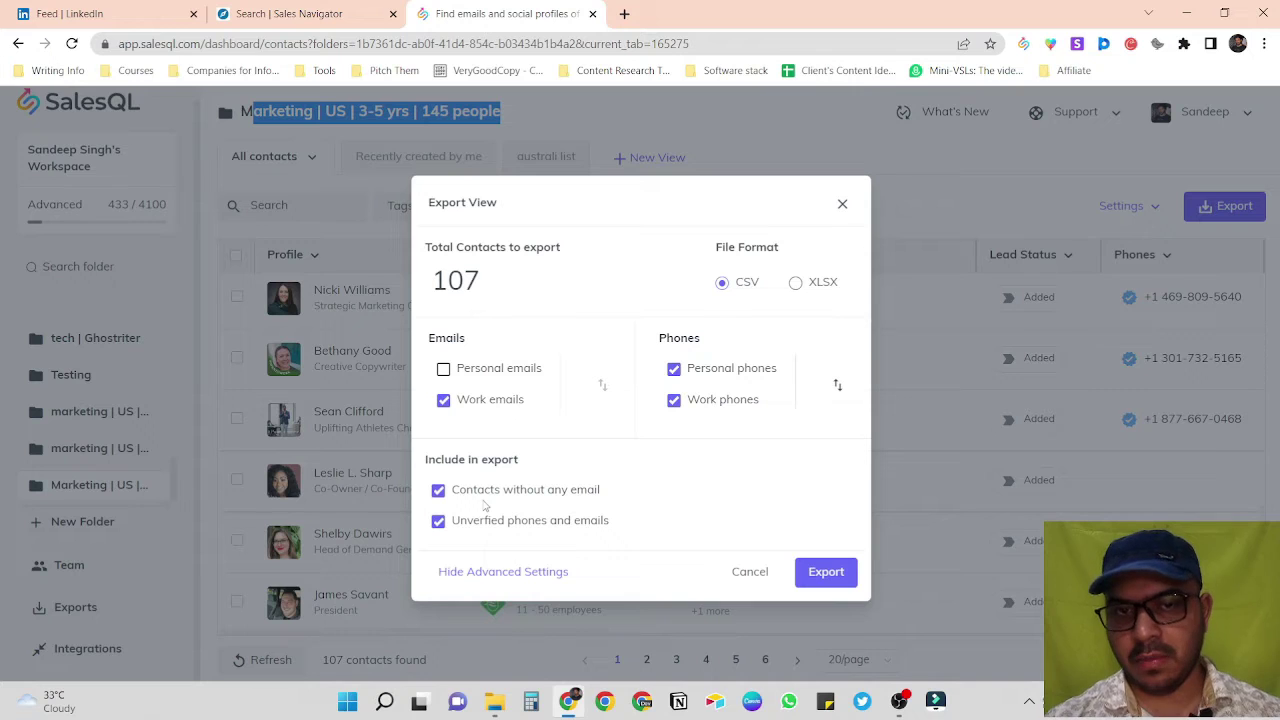
{"action": "left_click", "coordinate": [438, 492]}
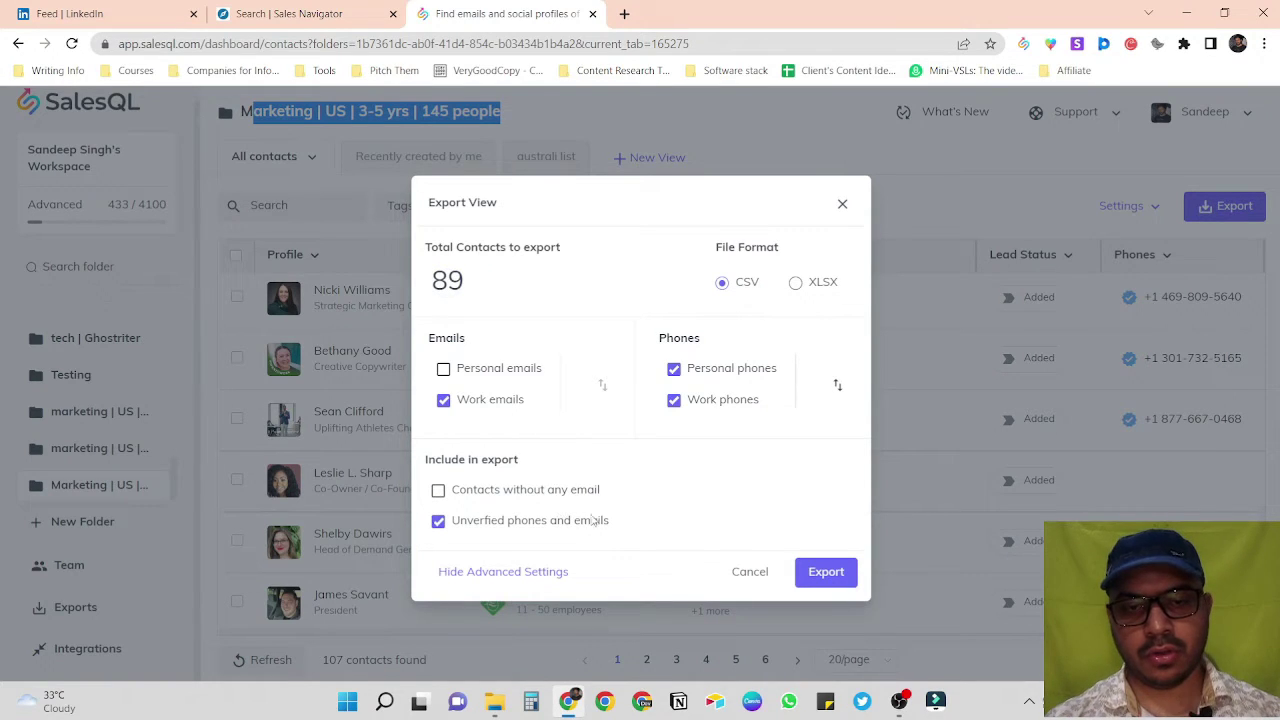
{"action": "left_click", "coordinate": [438, 521]}
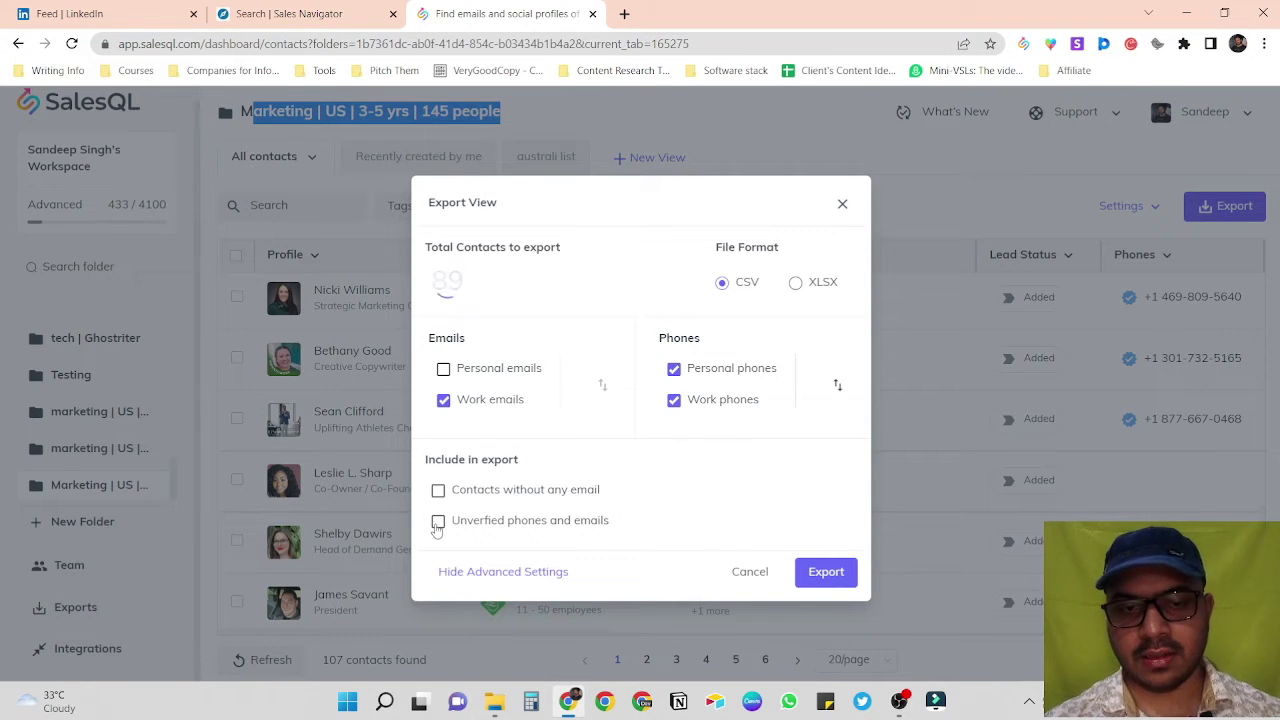
{"action": "left_click", "coordinate": [825, 572]}
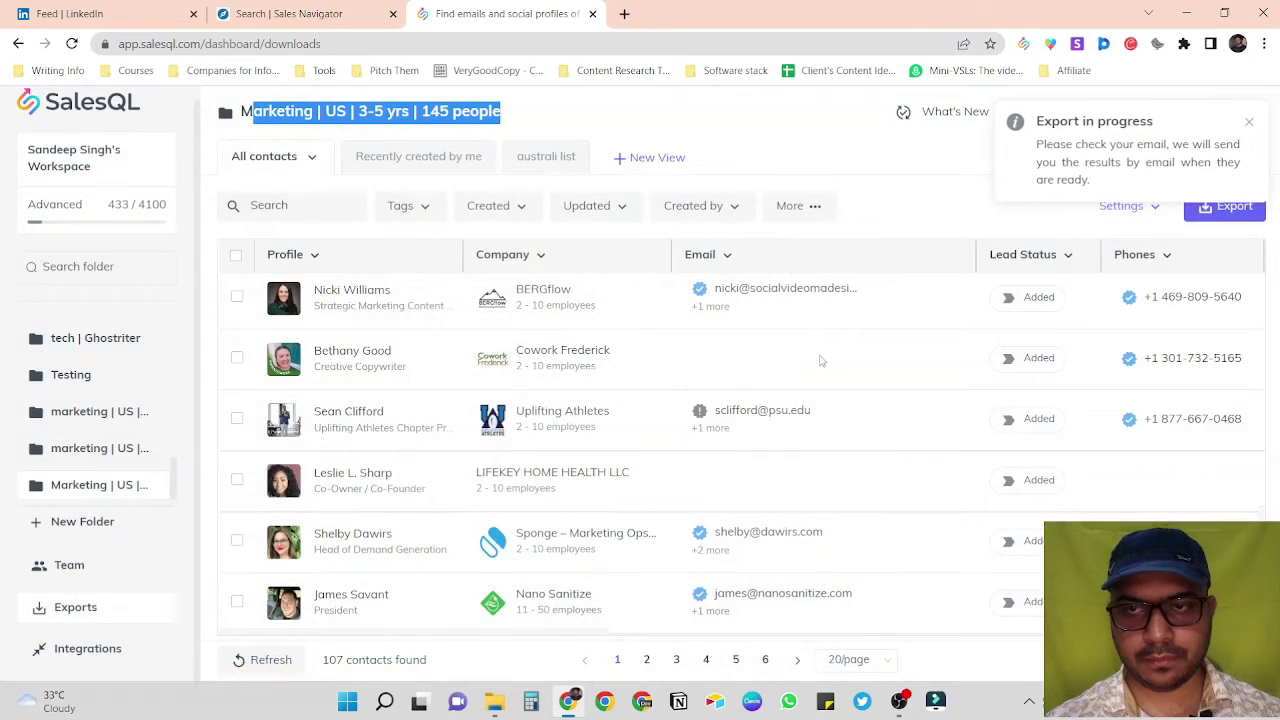
- Download the newest 71-contact export, save it as latest data.csv, and open it
{"action": "left_click", "coordinate": [1249, 122]}
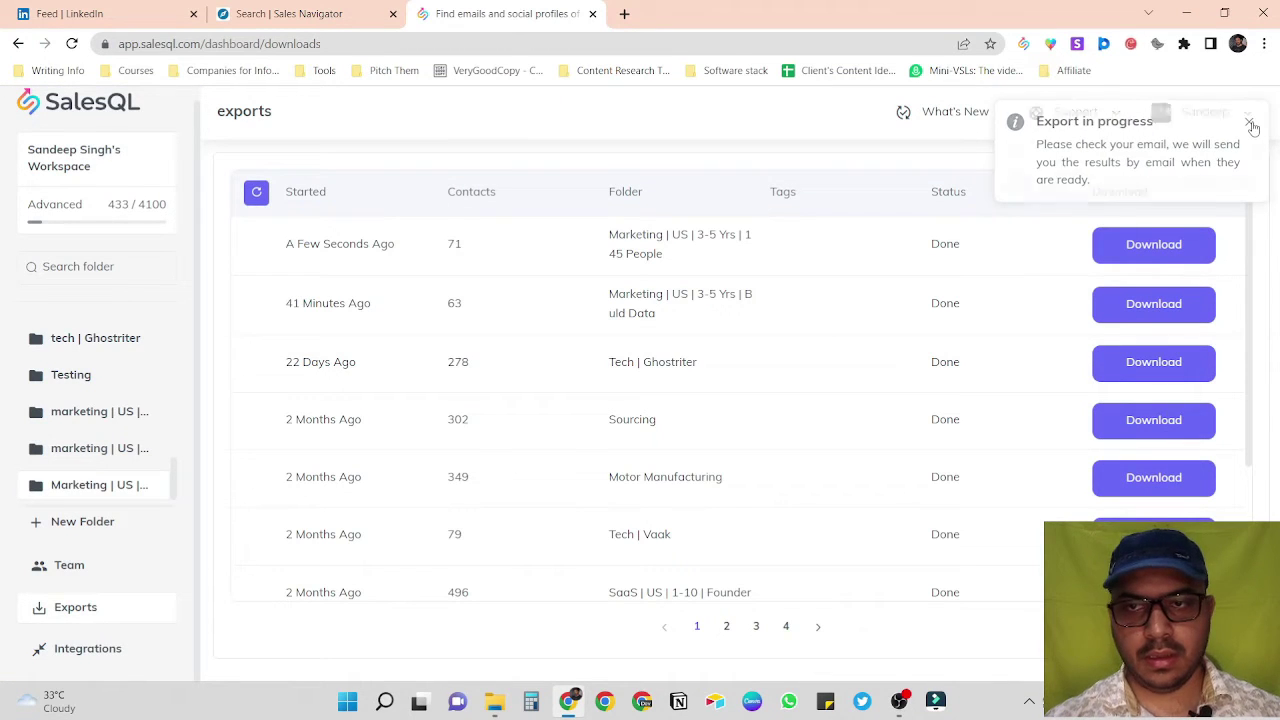
{"action": "left_click", "coordinate": [72, 44]}
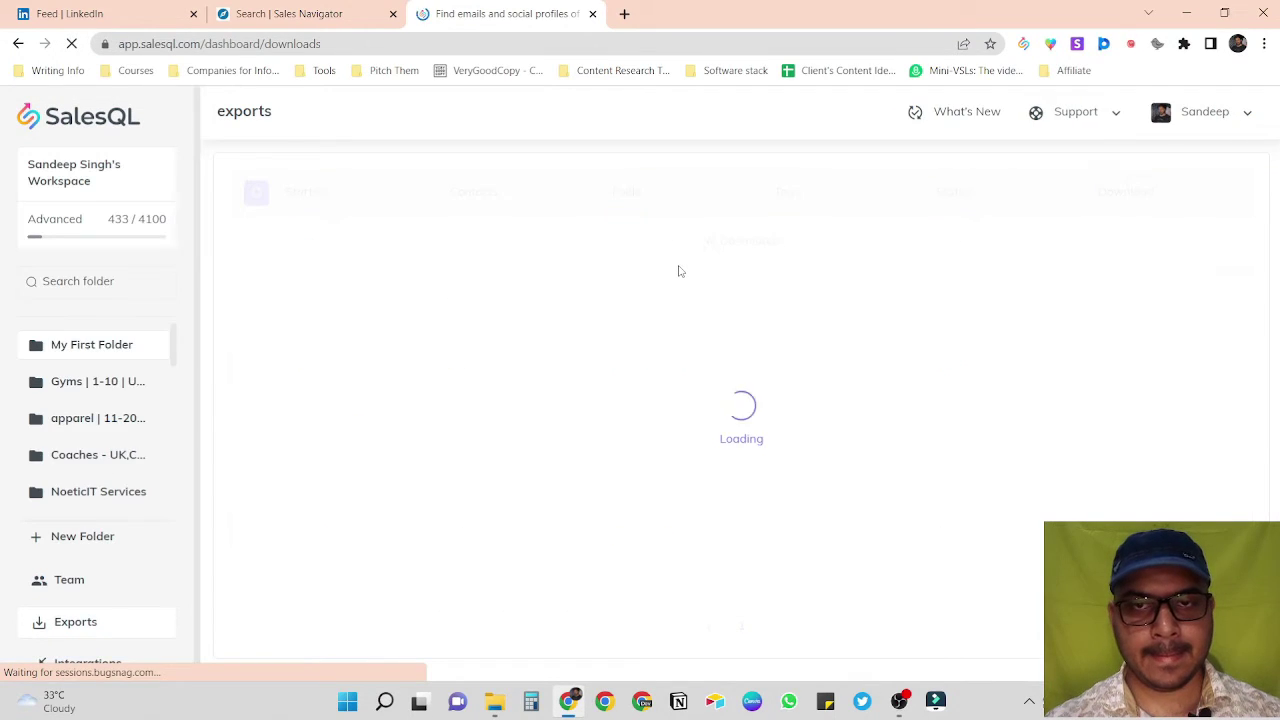
{"action": "left_click", "coordinate": [1128, 256]}
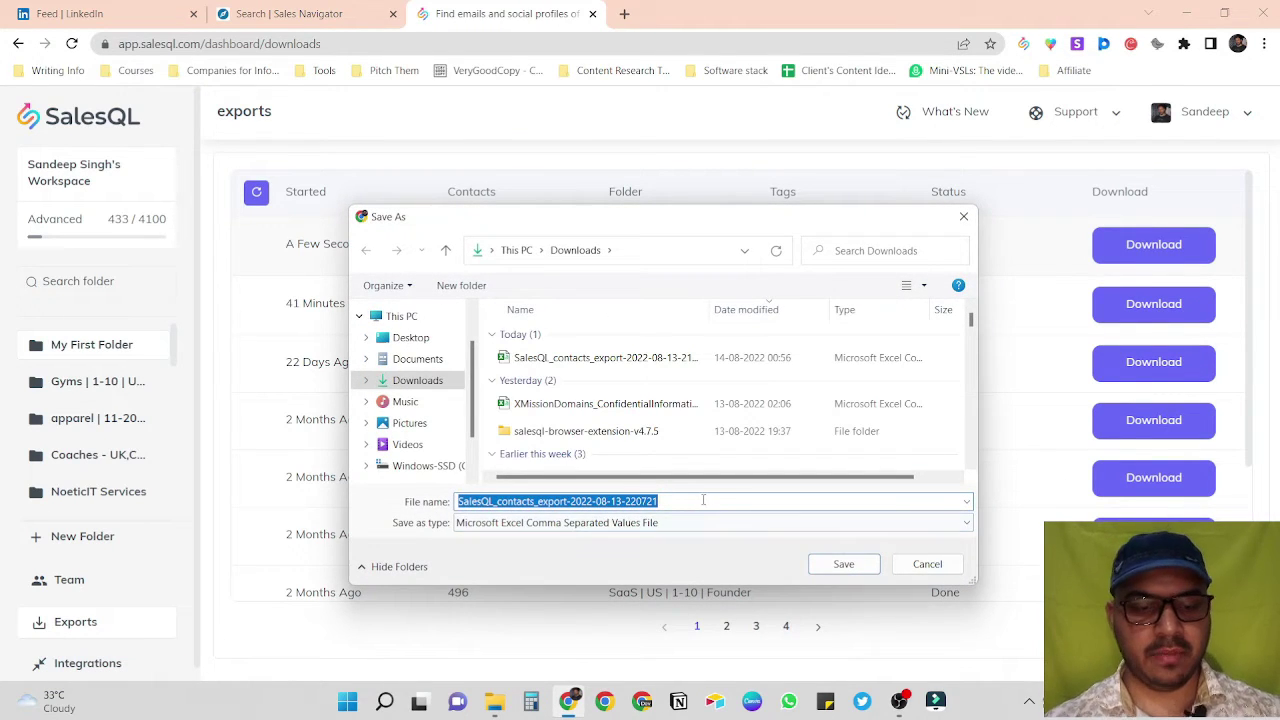
{"action": "type", "text": "latest "}
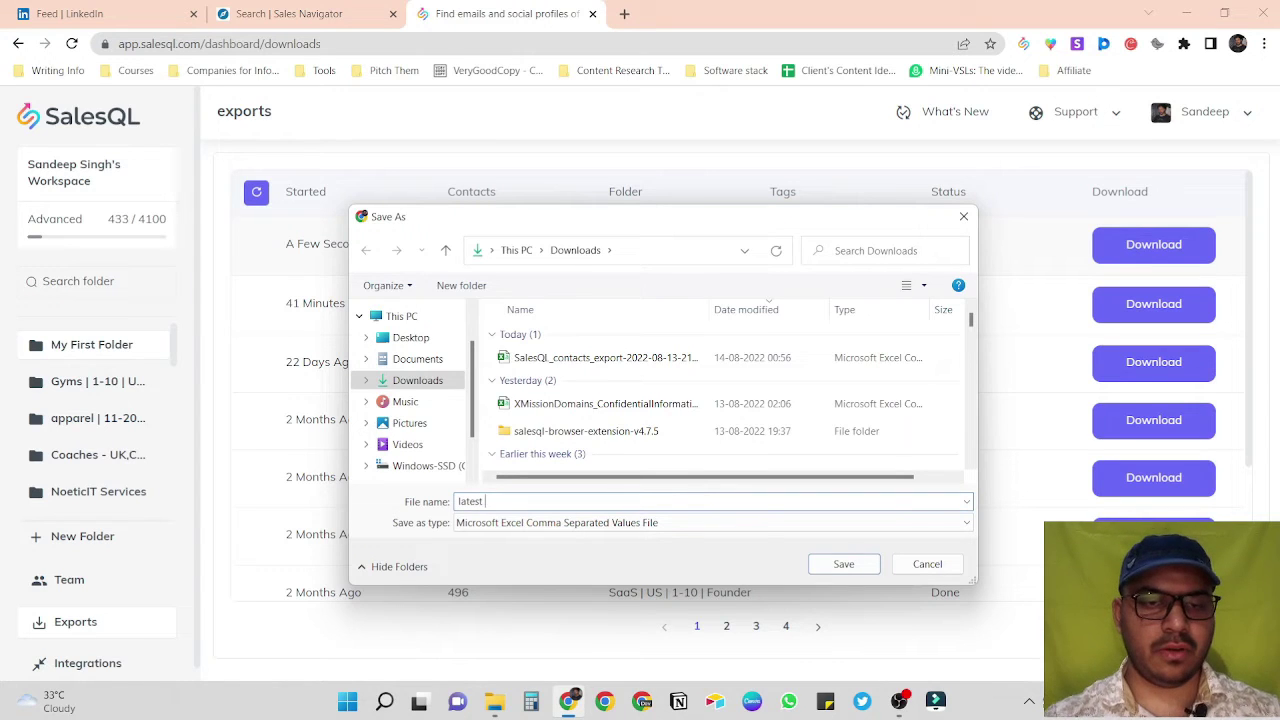
{"action": "type", "text": "ata"}
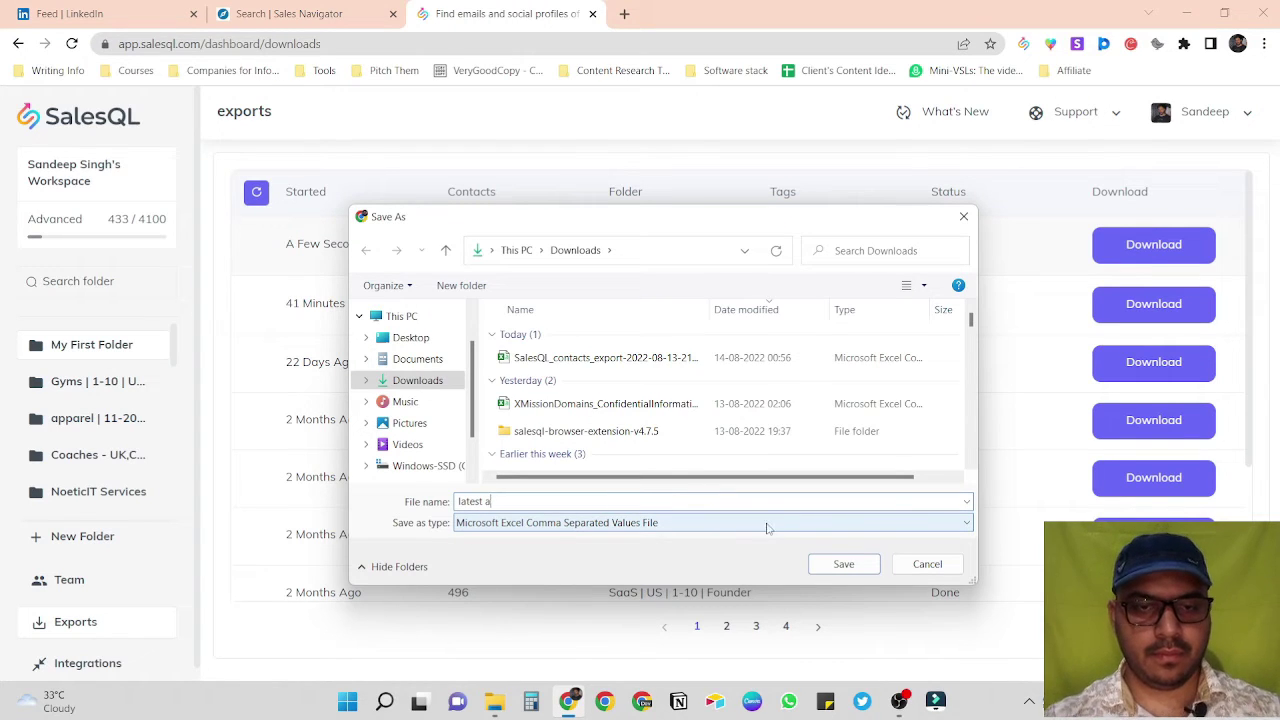
{"action": "left_click", "coordinate": [846, 564]}
{"action": "left_click", "coordinate": [86, 660]}
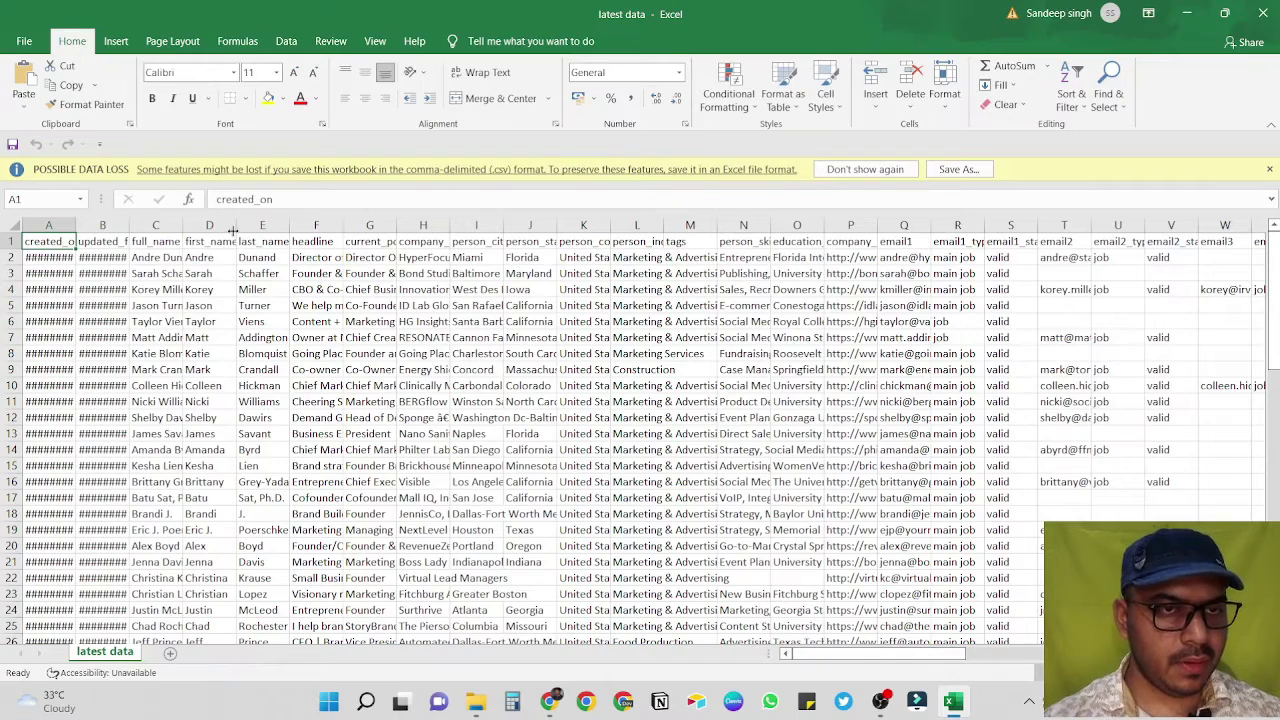
- Widen columns D, G, I and R to show names, positions and email types
{"action": "left_click_drag", "start_coordinate": [235, 226], "coordinate": [278, 226]}
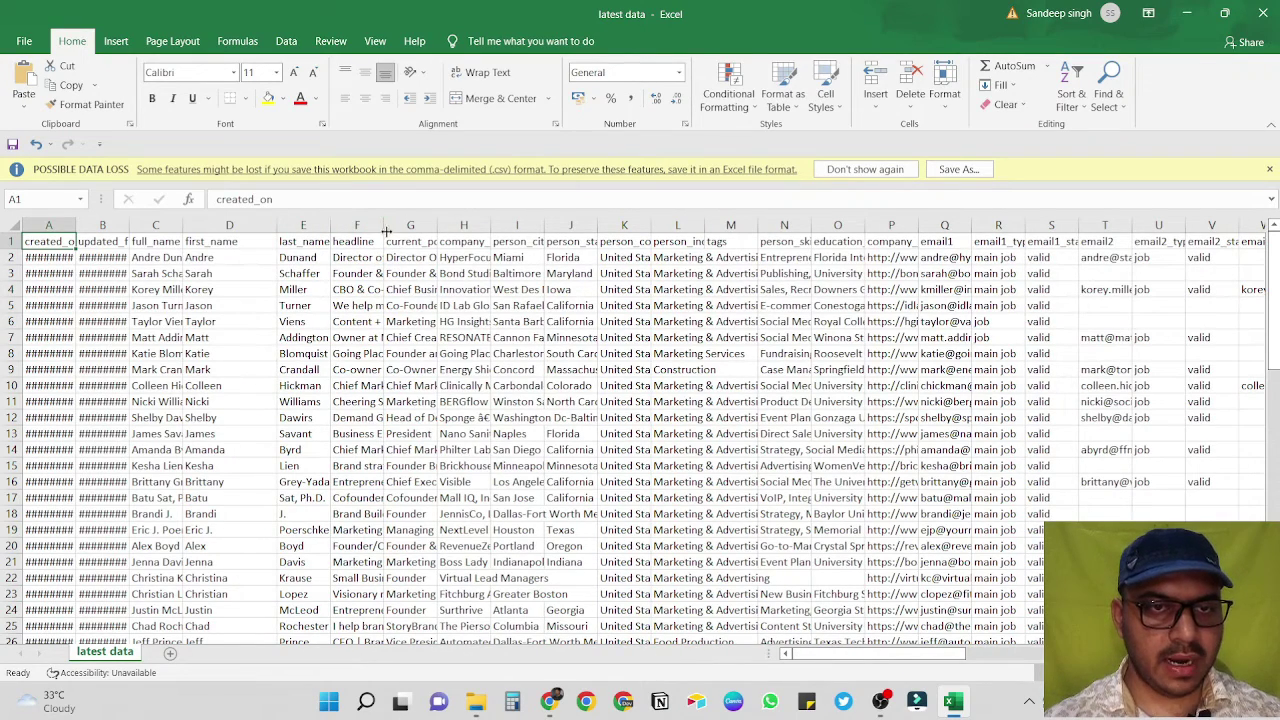
{"action": "left_click_drag", "start_coordinate": [440, 226], "coordinate": [548, 226]}
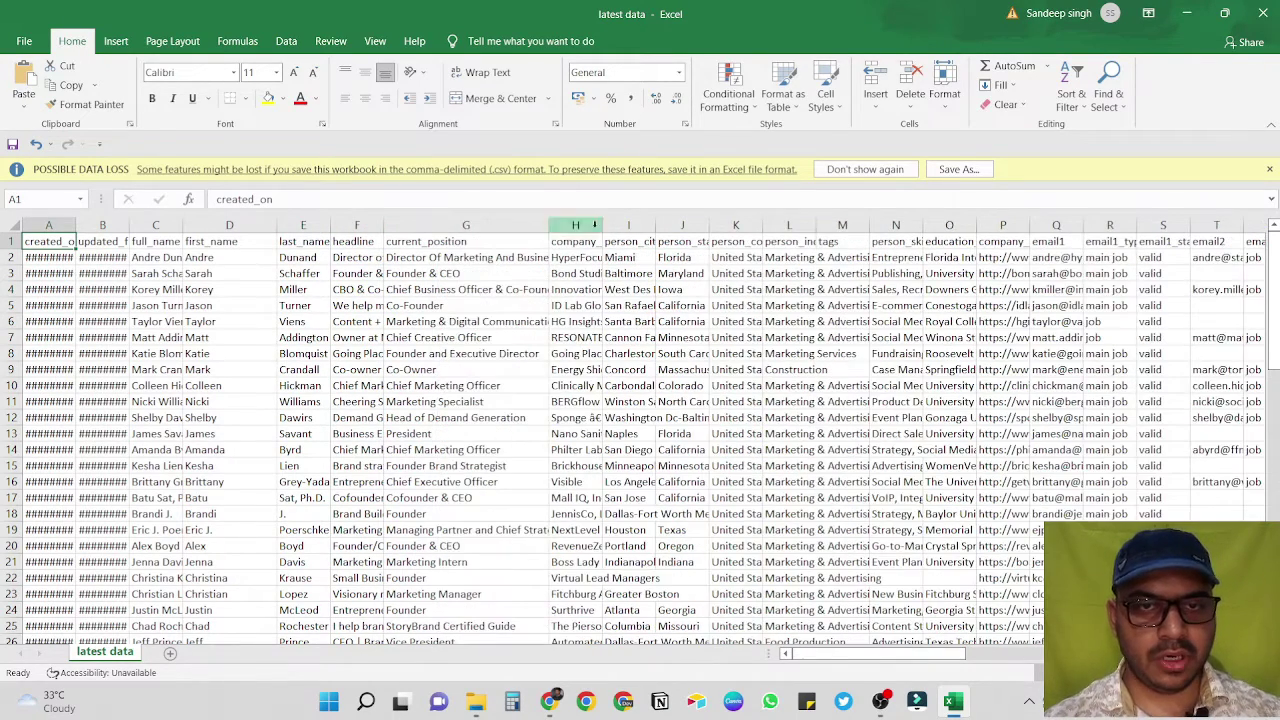
{"action": "left_click_drag", "start_coordinate": [656, 226], "coordinate": [861, 225]}
{"action": "scroll", "coordinate": [784, 312], "scroll_direction": "right", "scroll_amount": 8}
{"action": "scroll", "coordinate": [784, 310], "scroll_direction": "left", "scroll_amount": 2}
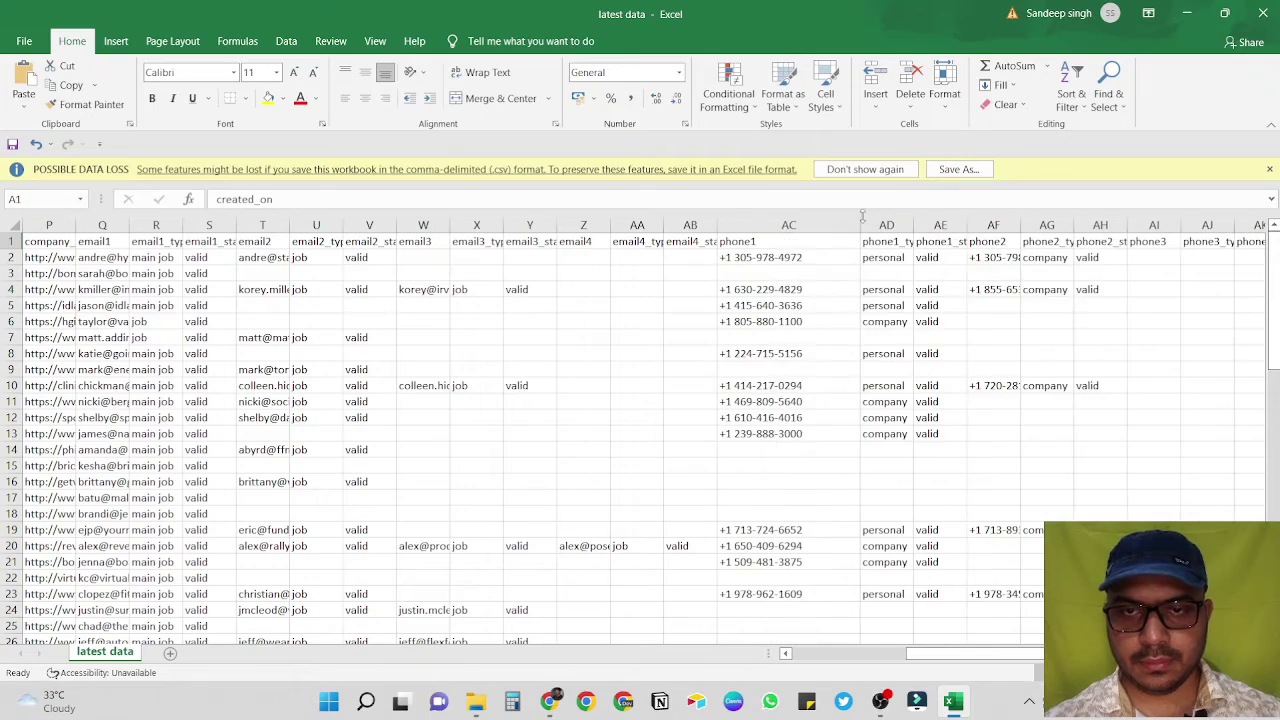
{"action": "scroll", "coordinate": [717, 322], "scroll_direction": "left", "scroll_amount": 4}
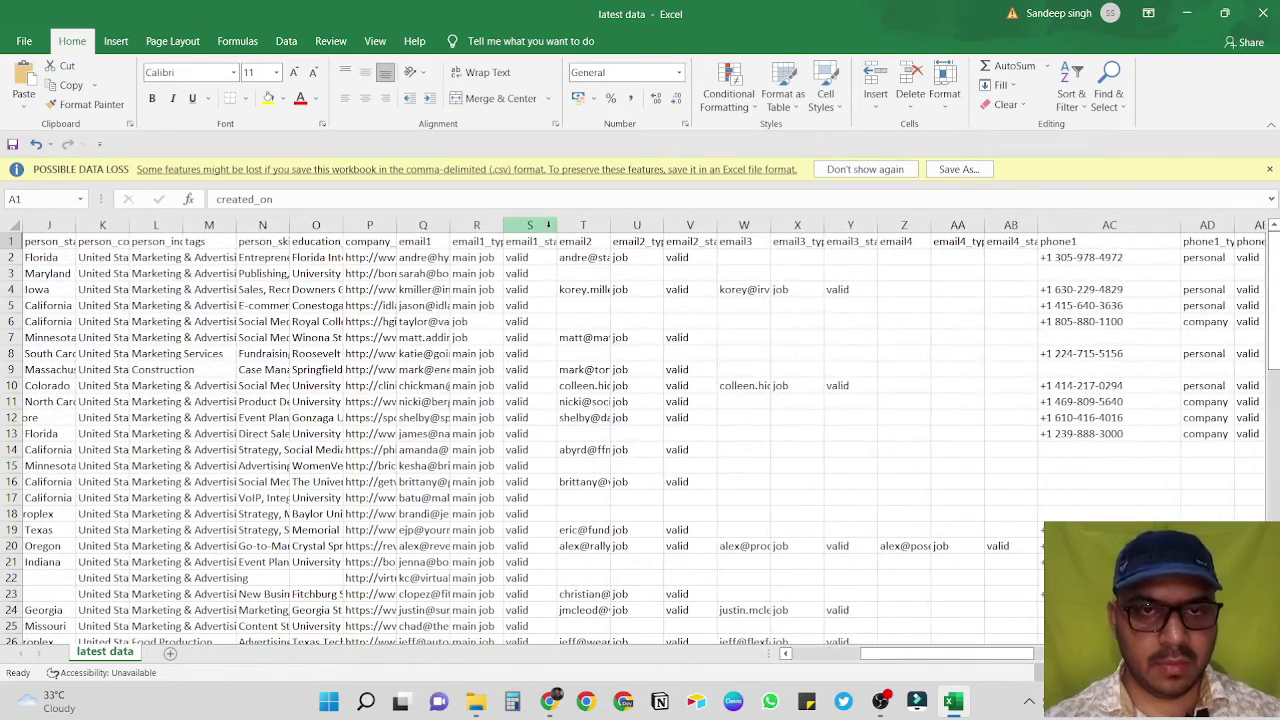
{"action": "left_click_drag", "start_coordinate": [504, 225], "coordinate": [600, 225]}
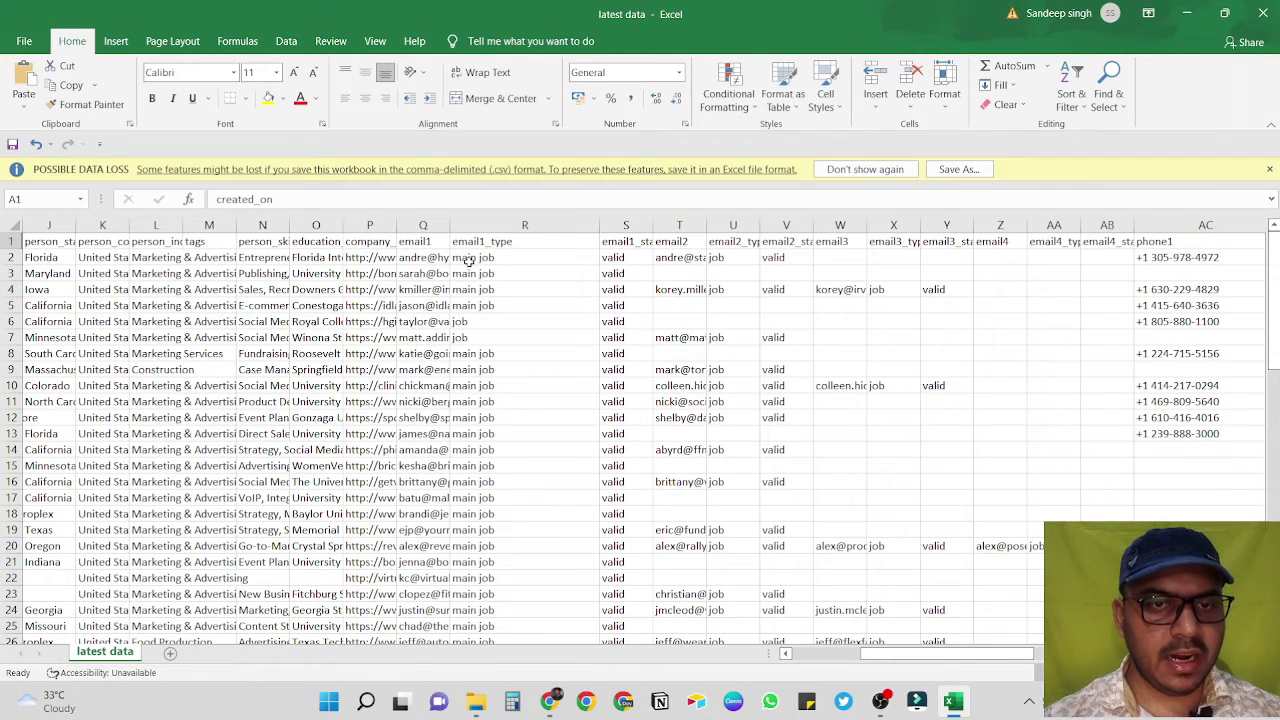
{"action": "left_click", "coordinate": [476, 323]}
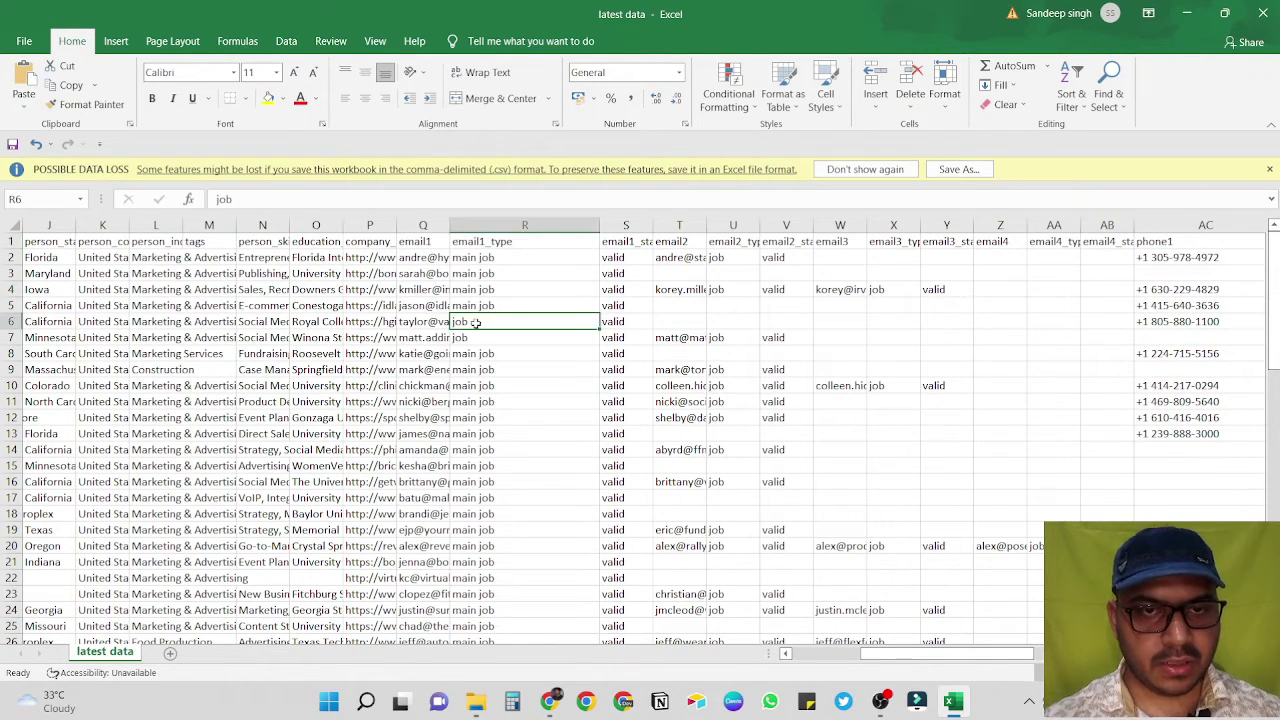
{"action": "left_click", "coordinate": [471, 257]}
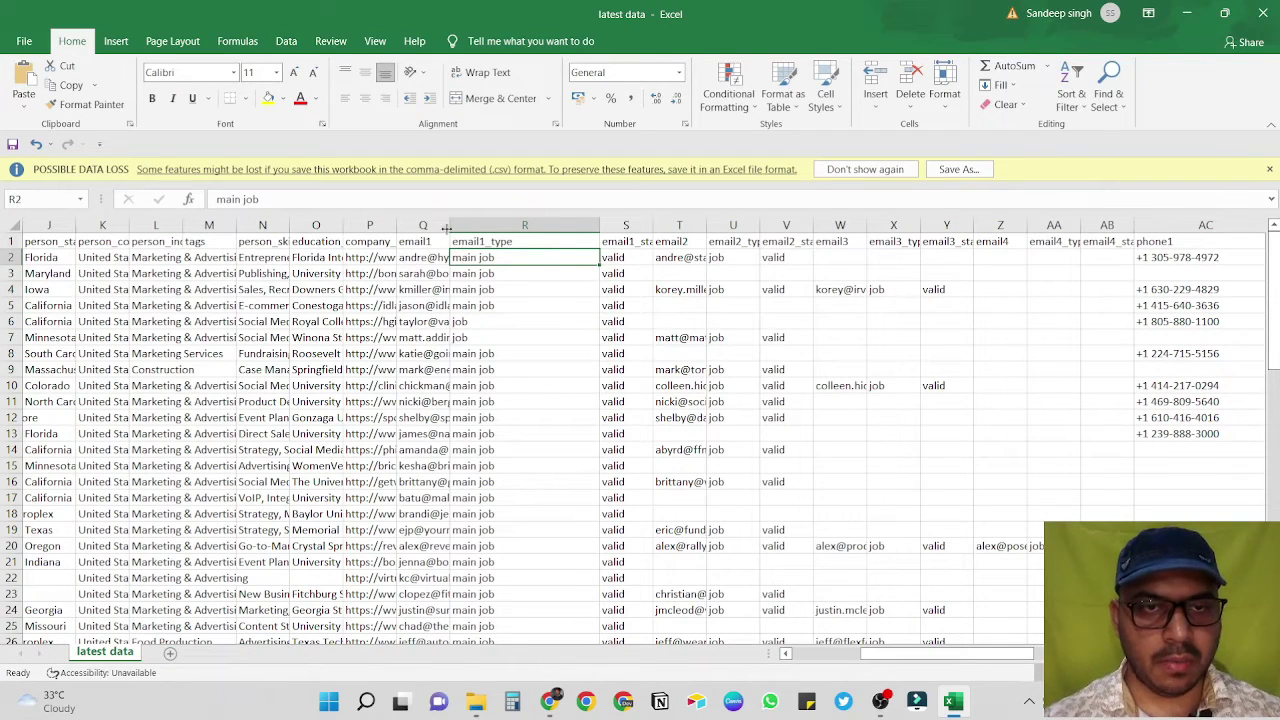
- Widen columns Q and T for email addresses, then close the workbook without saving
{"action": "left_click_drag", "start_coordinate": [450, 224], "coordinate": [487, 224]}
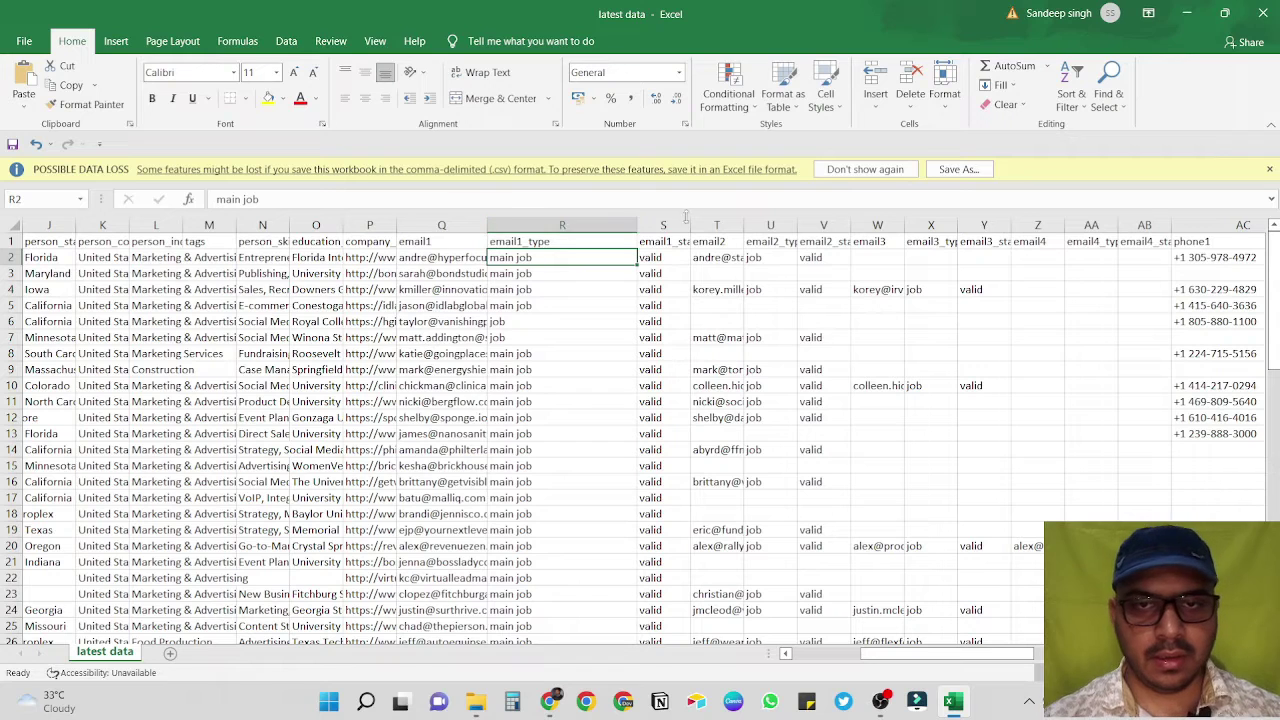
{"action": "left_click_drag", "start_coordinate": [744, 225], "coordinate": [803, 225]}
{"action": "left_click", "coordinate": [430, 259]}
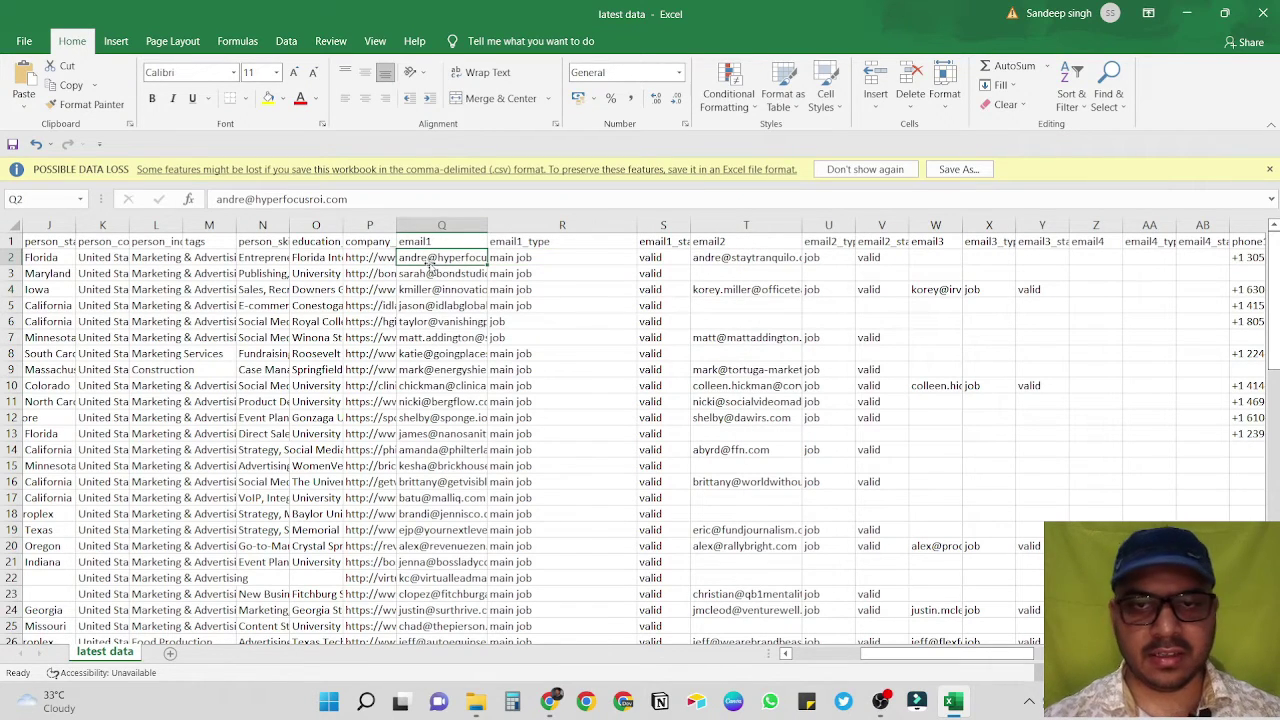
{"action": "scroll", "coordinate": [906, 356], "scroll_direction": "right", "scroll_amount": 3}
{"action": "scroll", "coordinate": [906, 356], "scroll_direction": "right", "scroll_amount": 4}
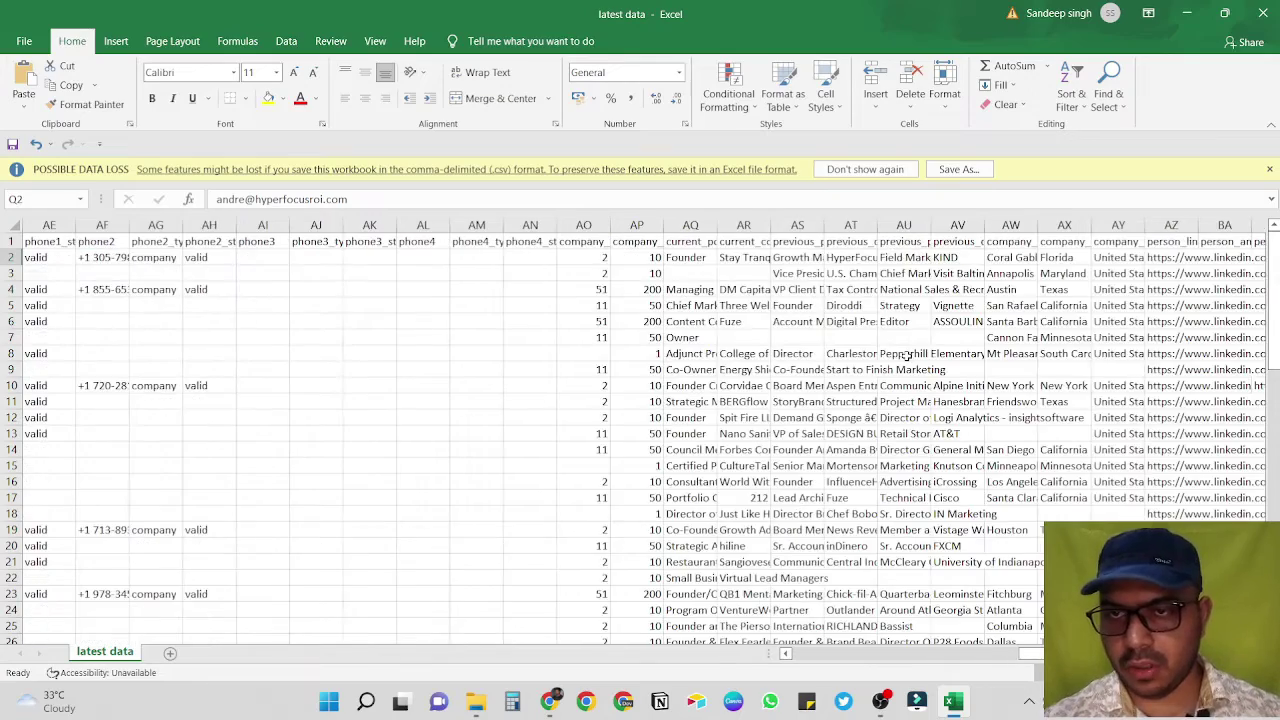
{"action": "scroll", "coordinate": [906, 355], "scroll_direction": "left", "scroll_amount": 7}
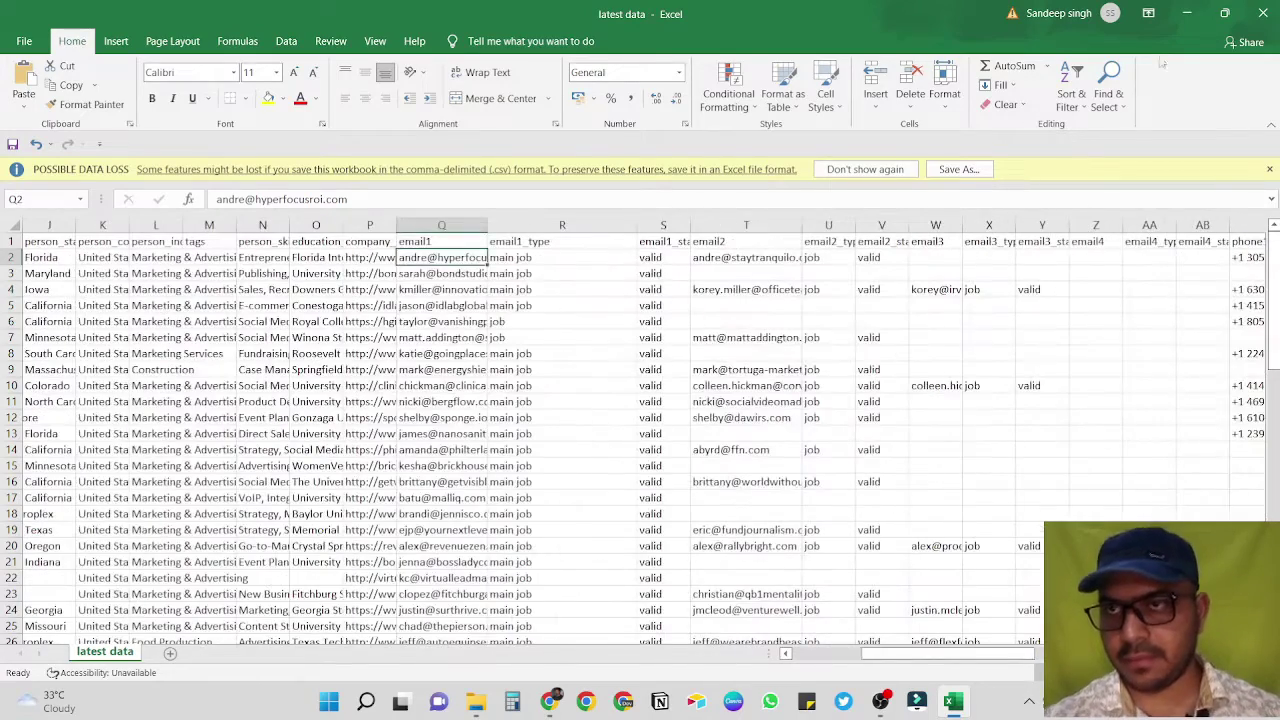
{"action": "left_click", "coordinate": [1262, 13]}
{"action": "left_click", "coordinate": [640, 368]}
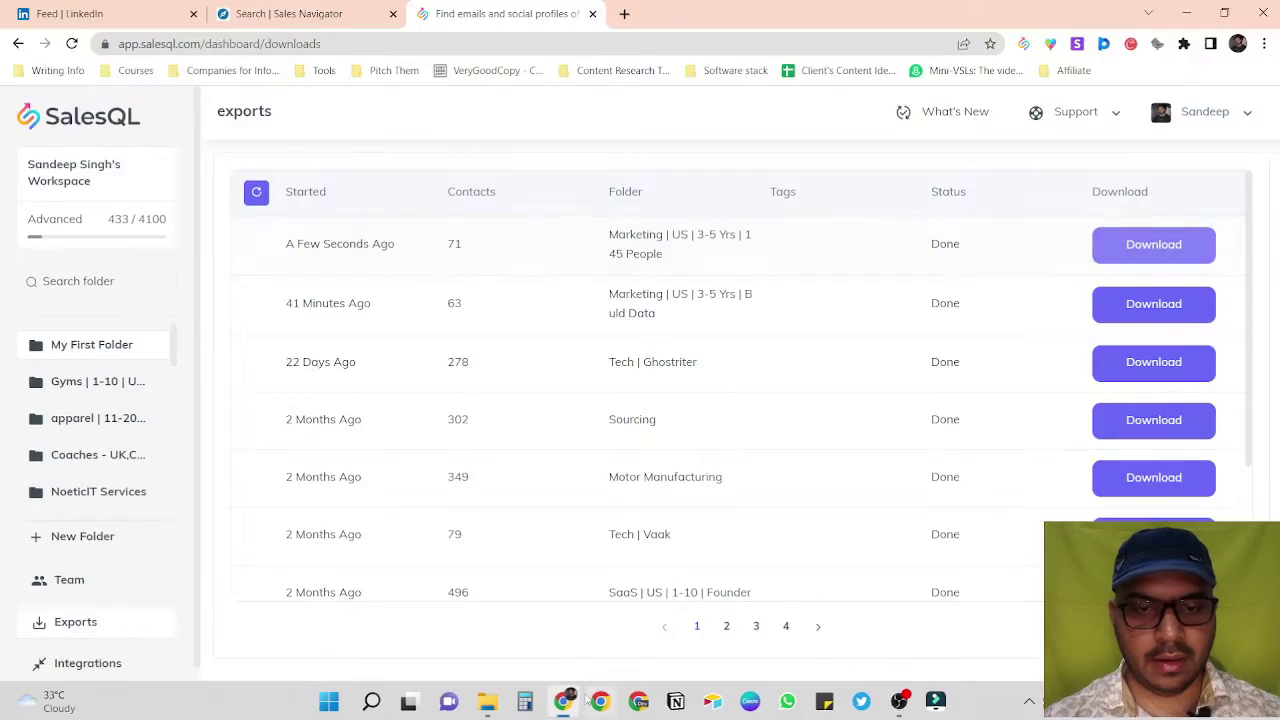
- From the LinkedIn feed tab, run a search for 'digital marketing'
{"action": "left_click", "coordinate": [100, 13]}
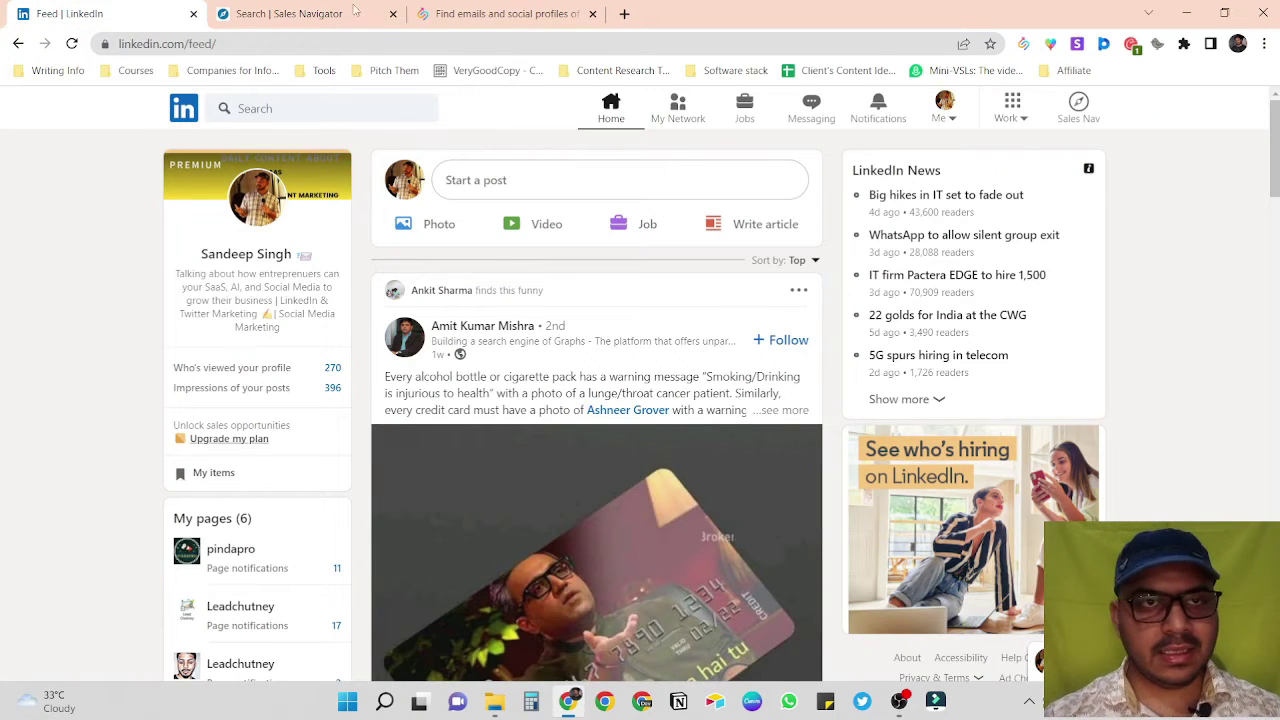
{"action": "left_click", "coordinate": [307, 14]}
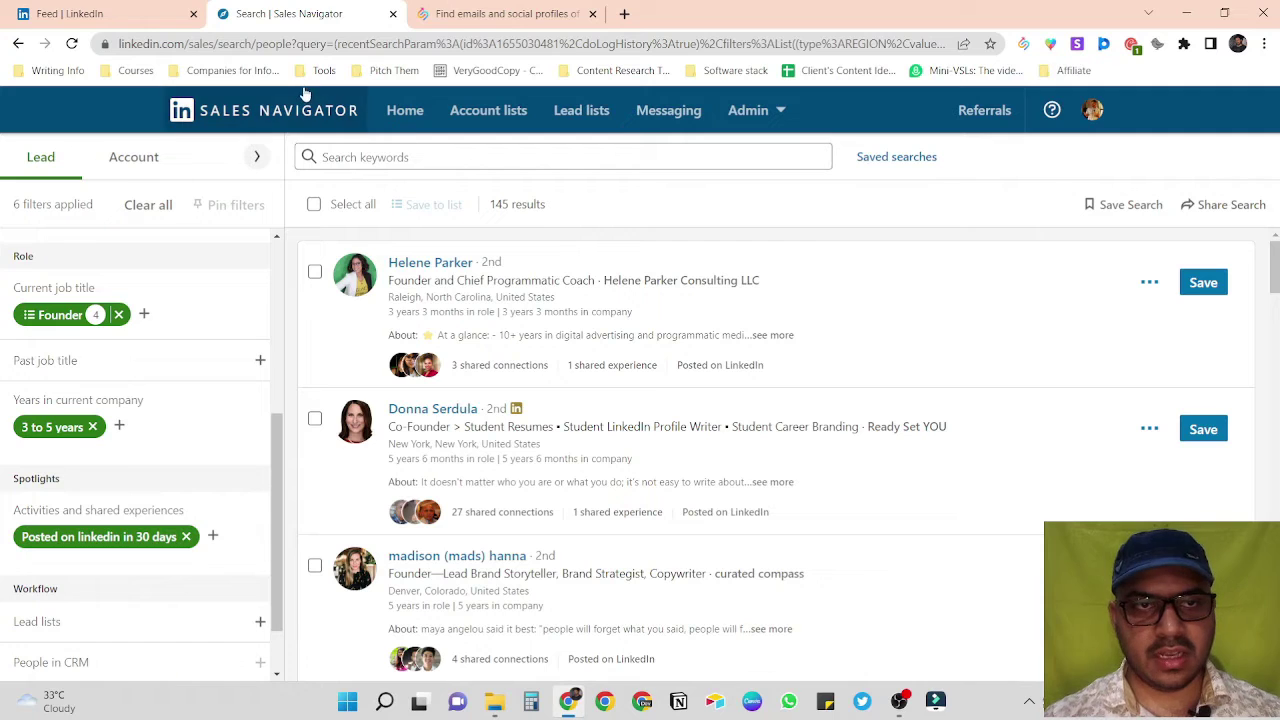
{"action": "left_click", "coordinate": [97, 16]}
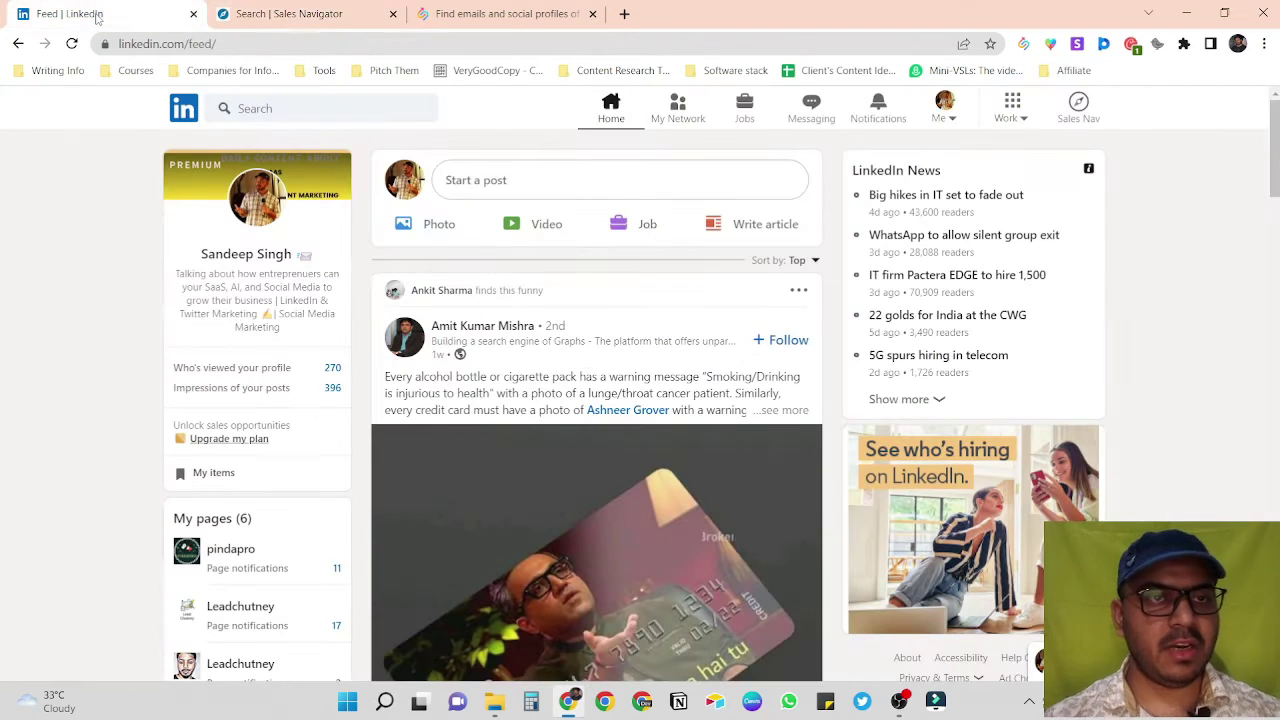
{"action": "left_click", "coordinate": [282, 112]}
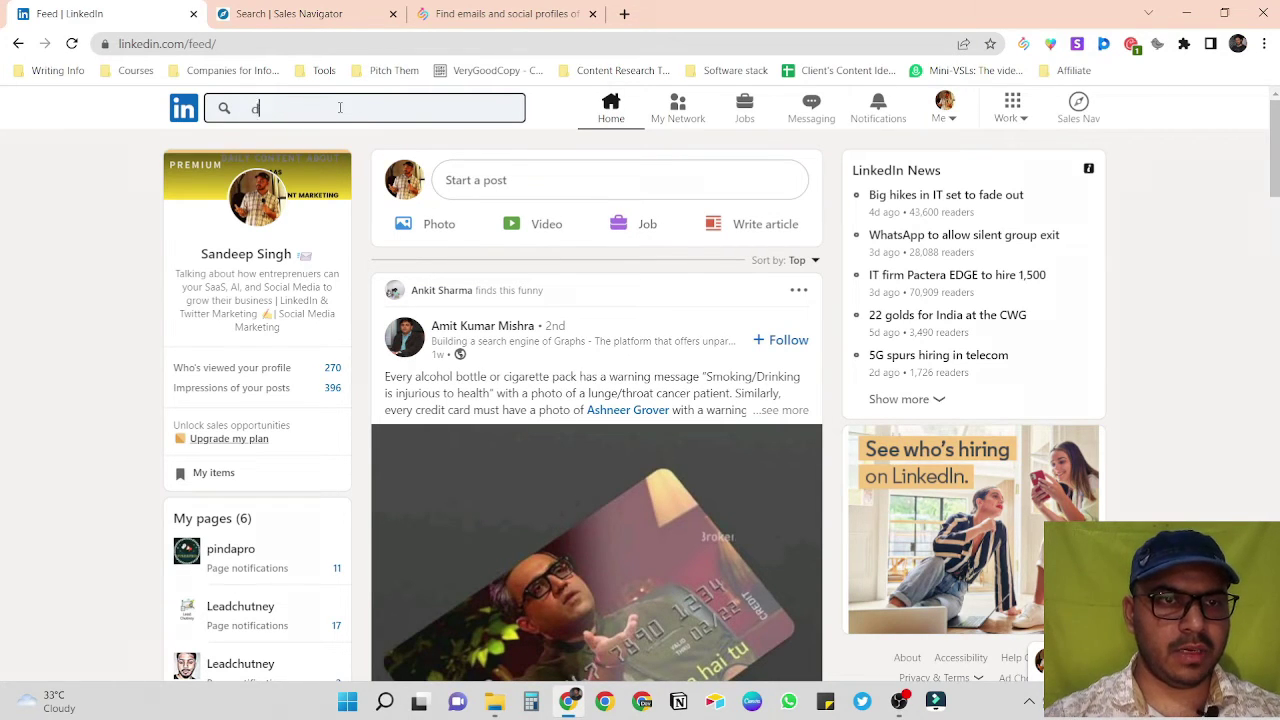
{"action": "type", "text": "digital marketing"}
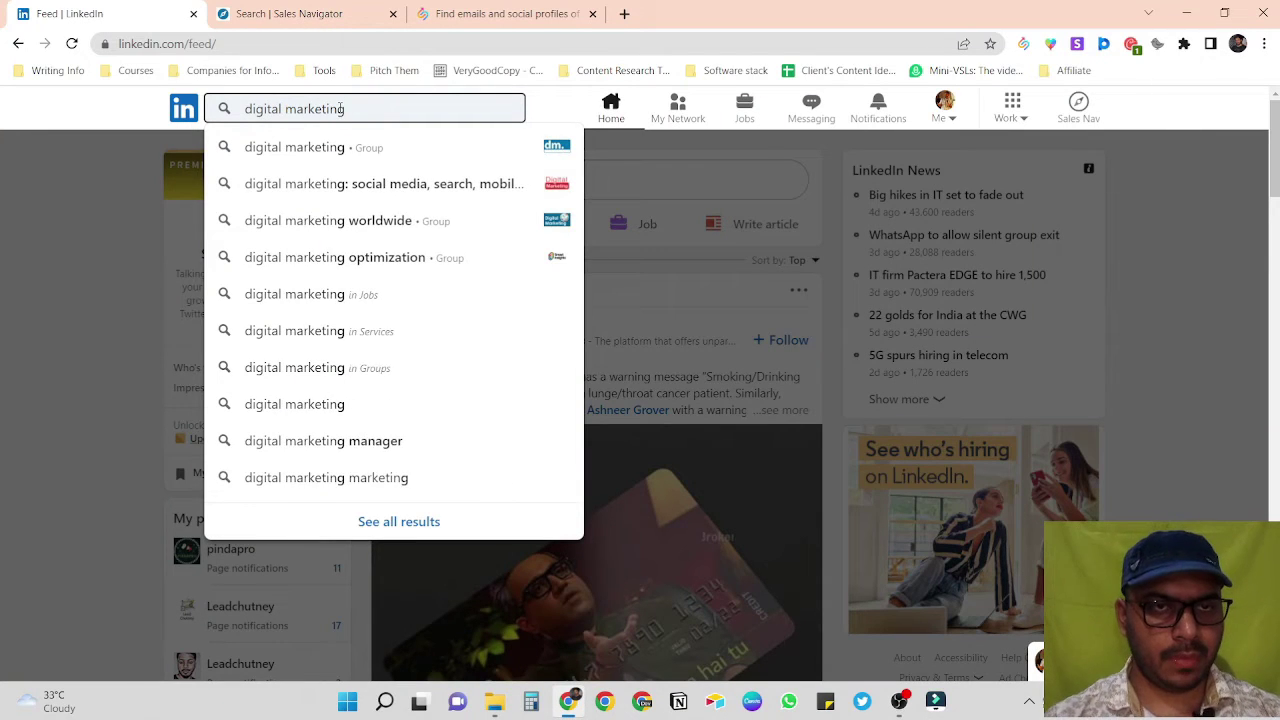
{"action": "key", "text": "Return"}
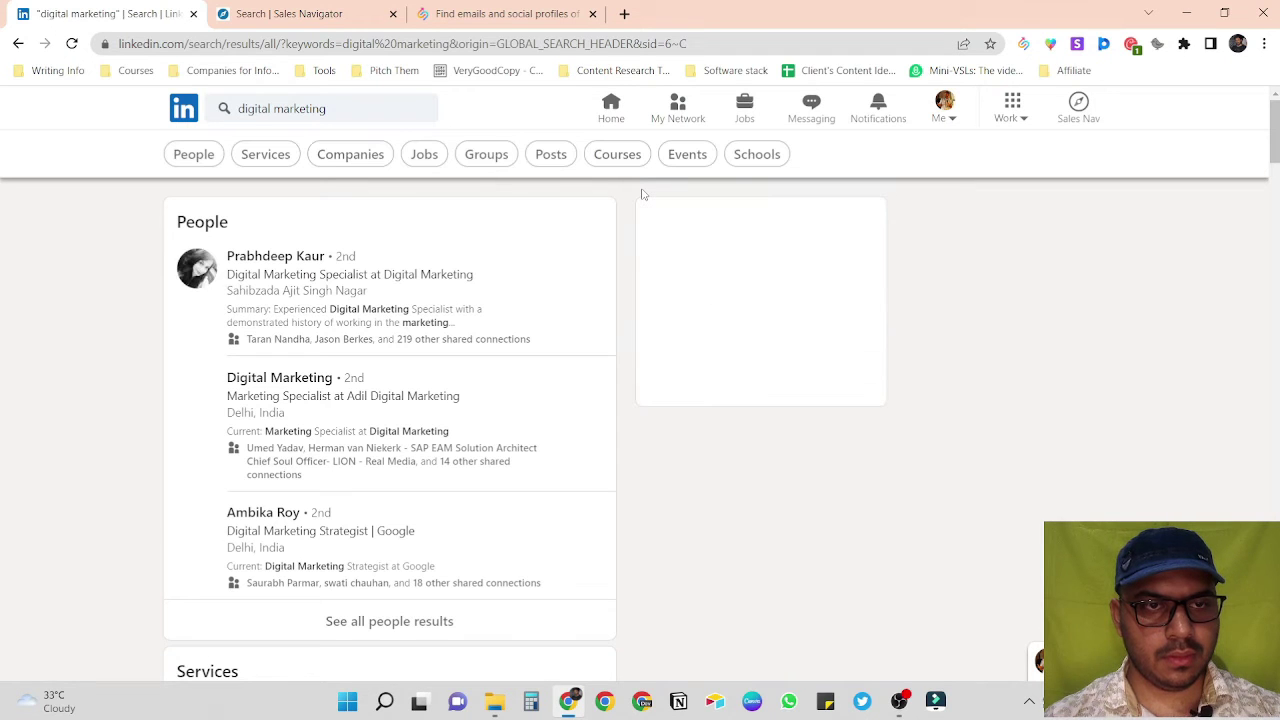
- In All filters, limit people to 2nd-degree connections who follow a chosen creator
{"action": "left_click", "coordinate": [833, 160]}
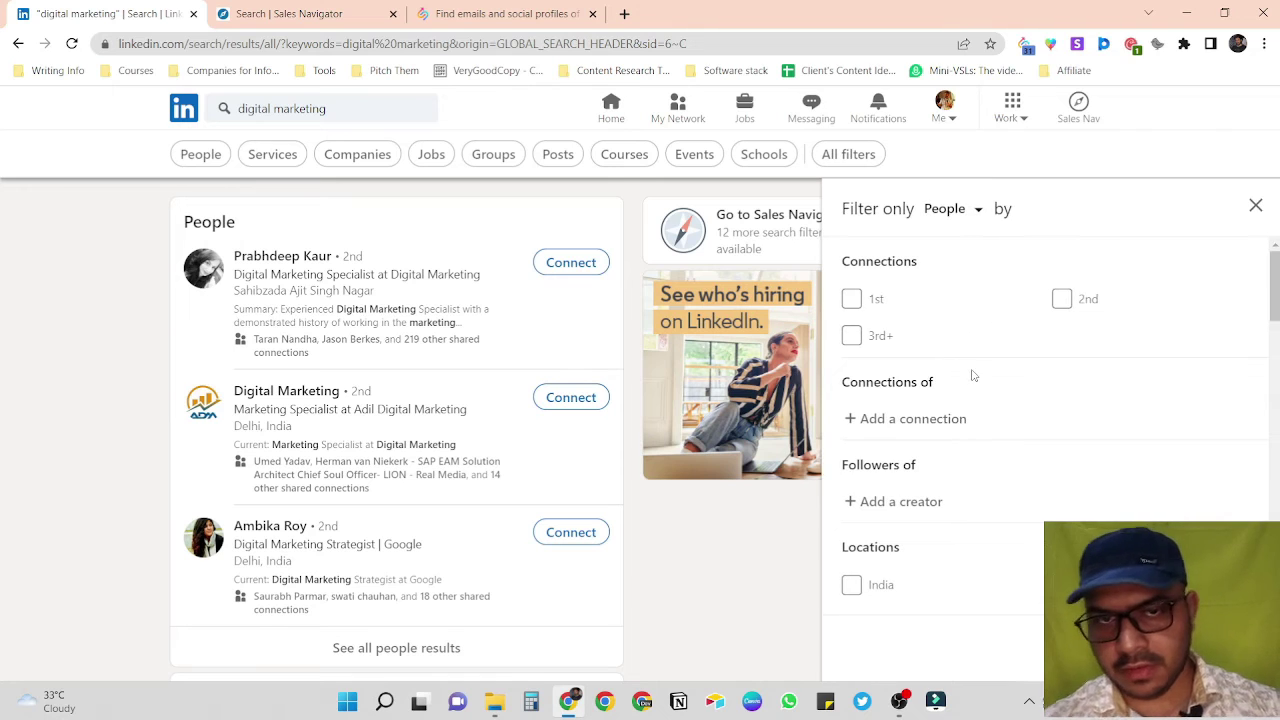
{"action": "scroll", "coordinate": [980, 365], "scroll_direction": "down", "scroll_amount": 10}
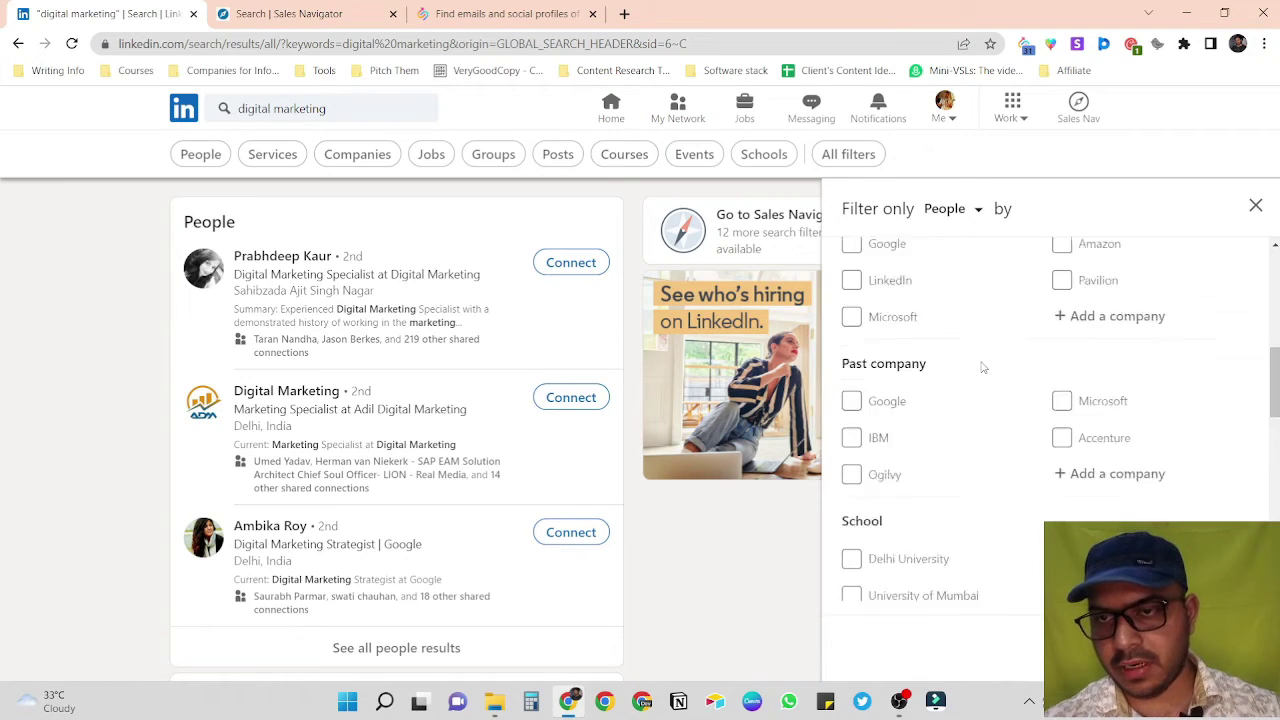
{"action": "scroll", "coordinate": [982, 367], "scroll_direction": "up", "scroll_amount": 10}
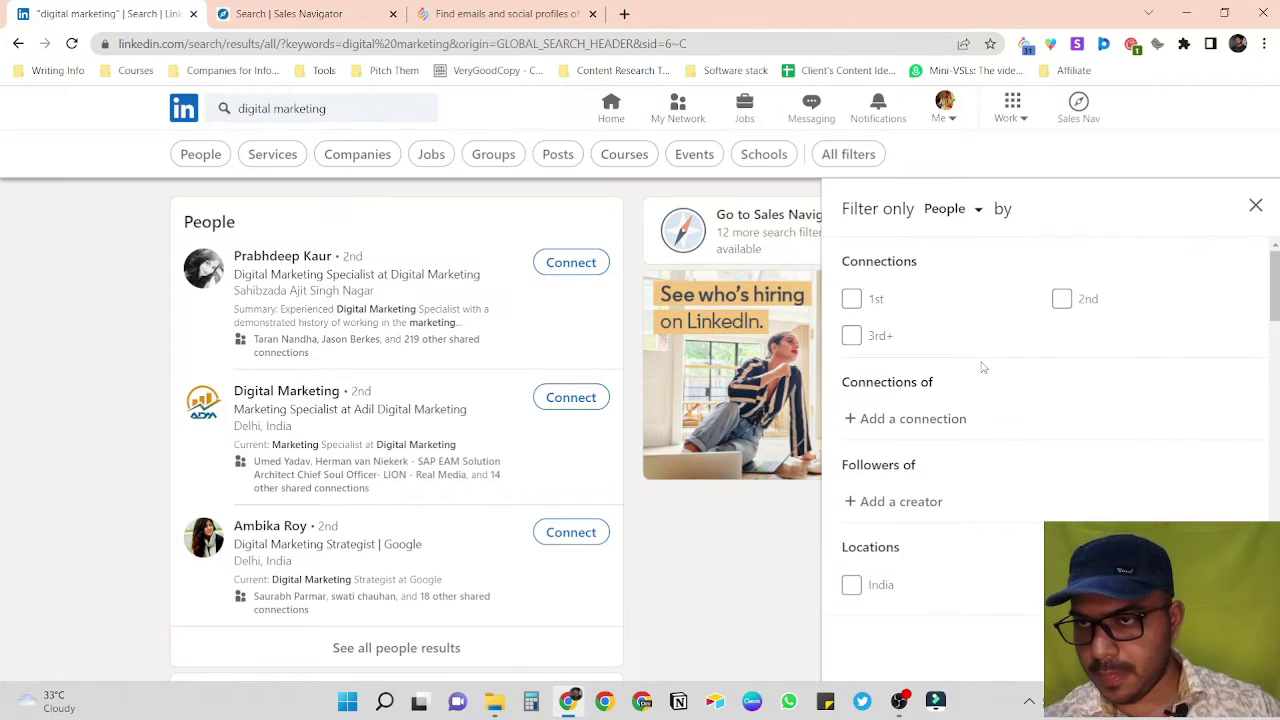
{"action": "left_click", "coordinate": [1062, 300]}
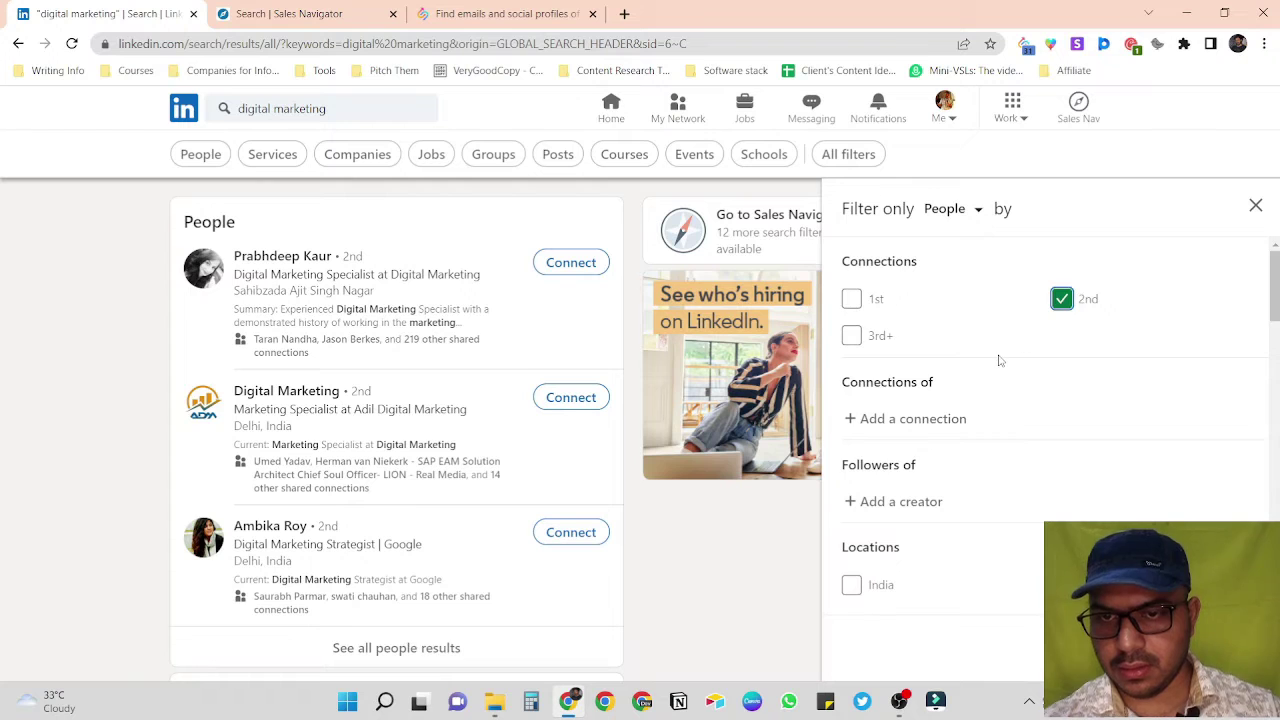
{"action": "scroll", "coordinate": [998, 360], "scroll_direction": "down", "scroll_amount": 2}
{"action": "left_click", "coordinate": [896, 320]}
{"action": "type", "text": "bi"}
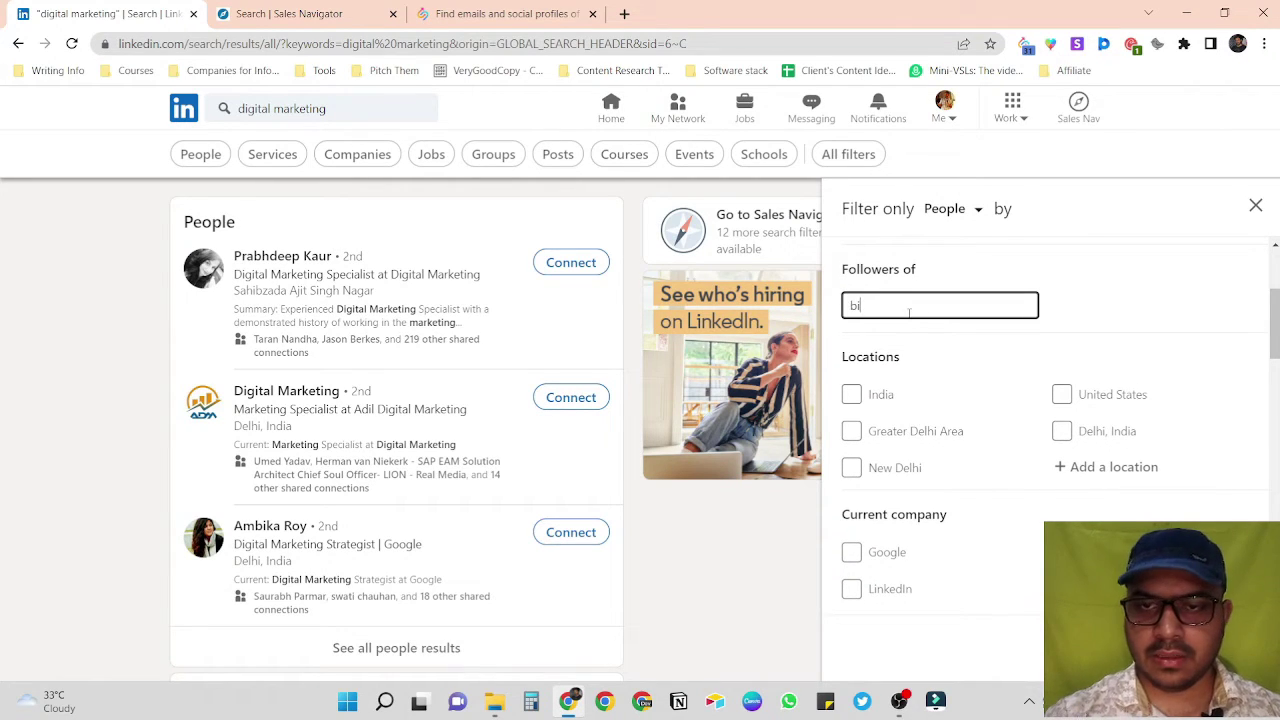
{"action": "type", "text": "ll gates"}
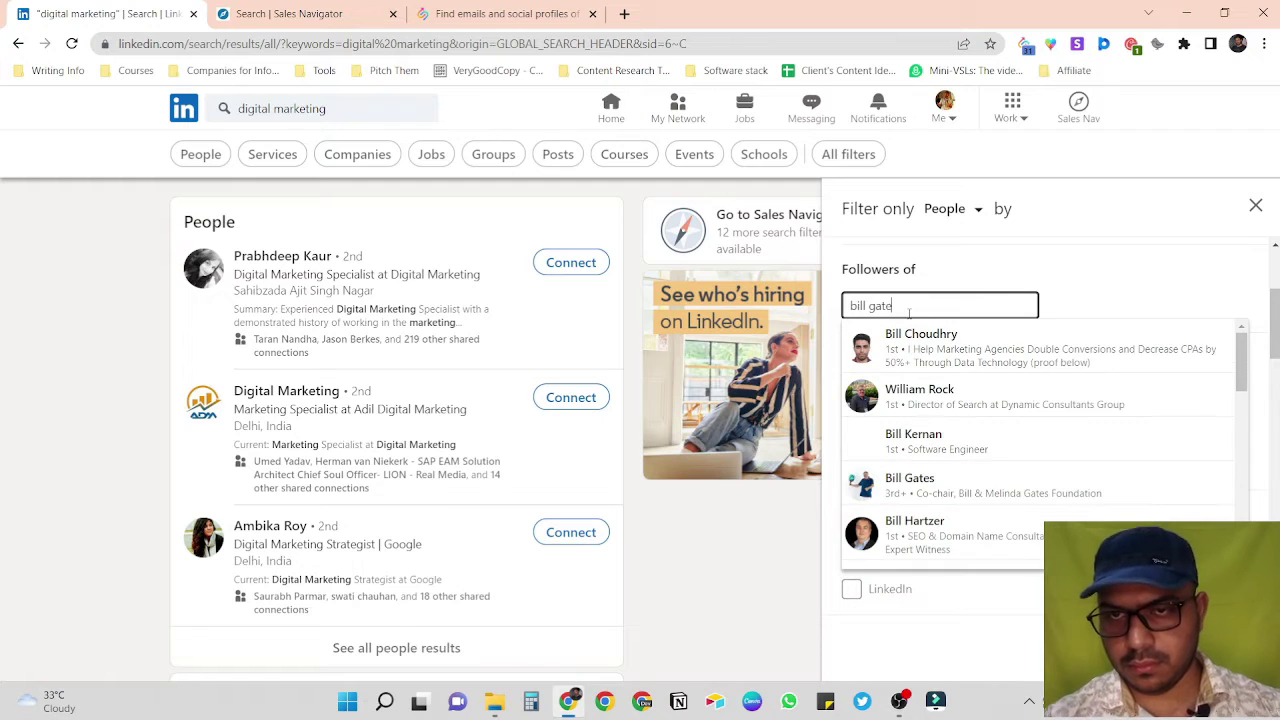
{"action": "left_click", "coordinate": [924, 352]}
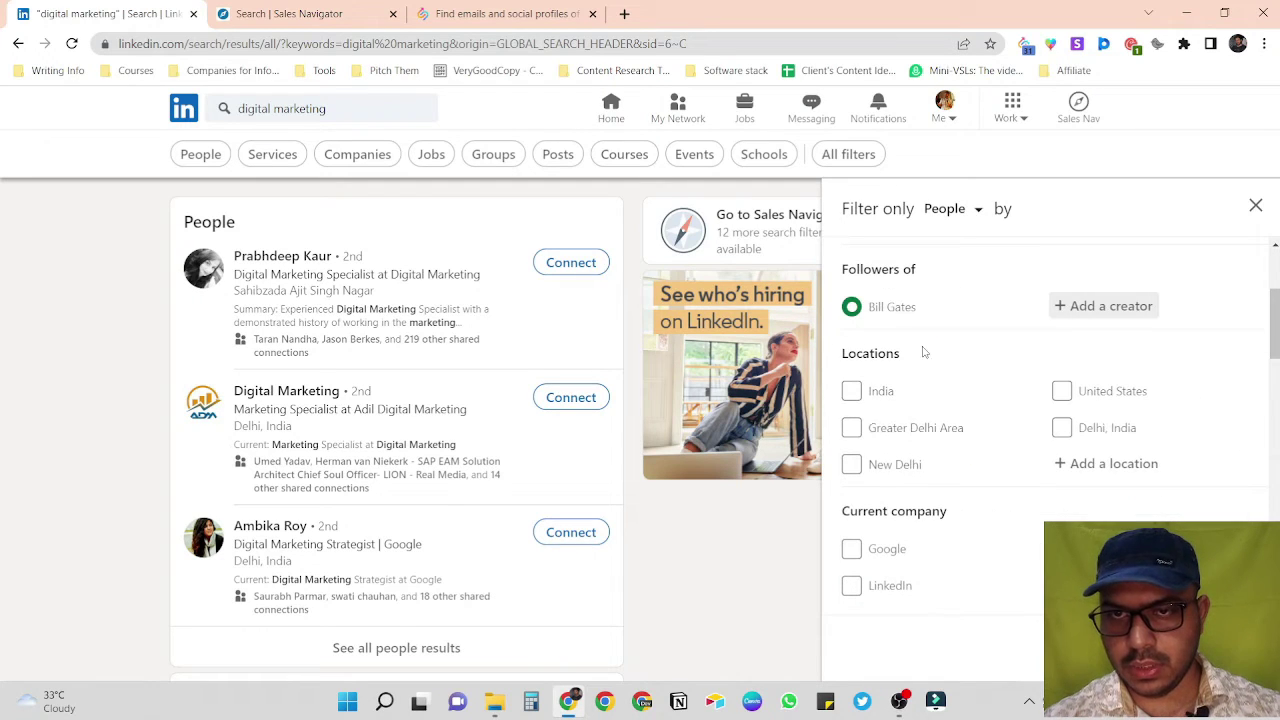
{"action": "scroll", "coordinate": [982, 392], "scroll_direction": "up", "scroll_amount": 2}
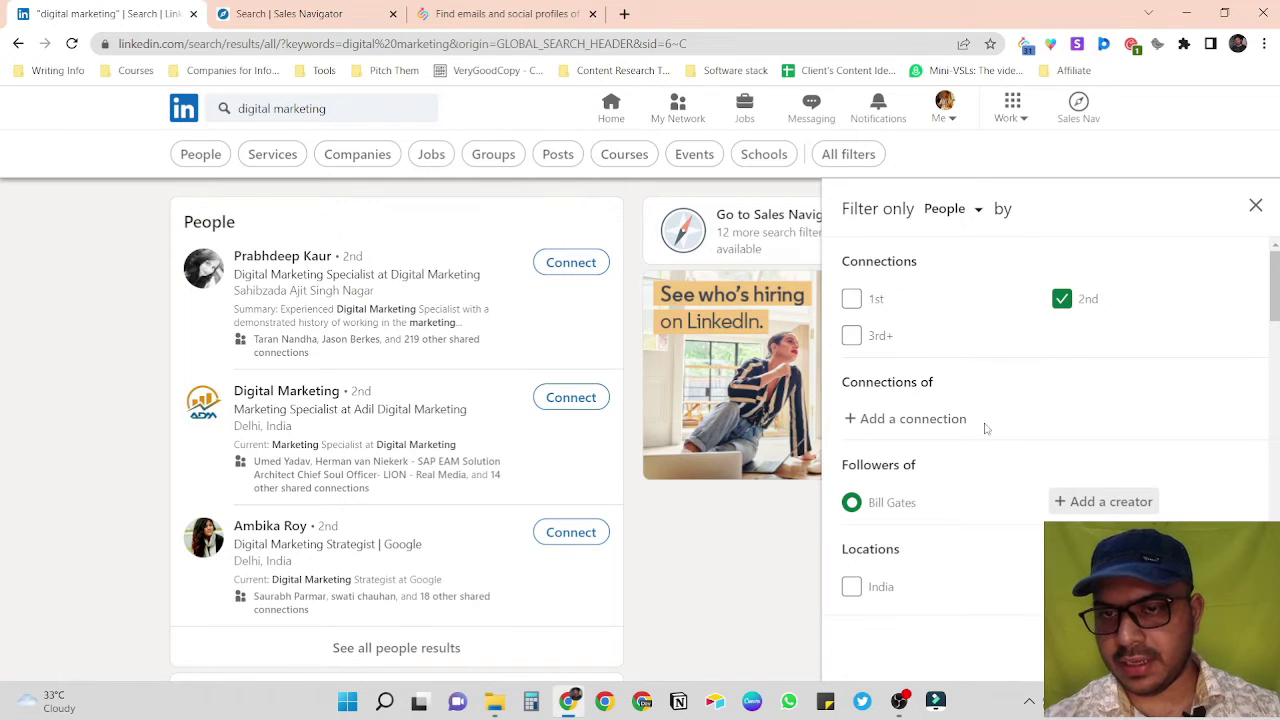
{"action": "scroll", "coordinate": [980, 400], "scroll_direction": "down", "scroll_amount": 2}
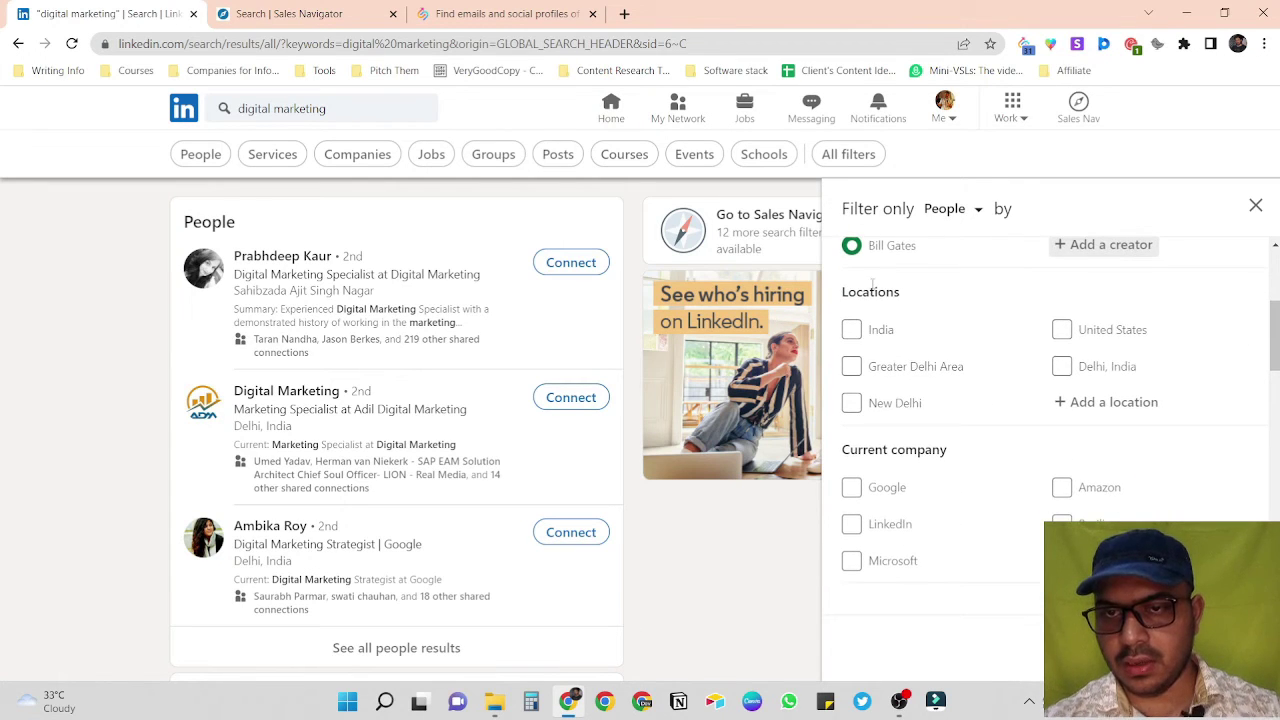
- Add United States, Marketing & Advertising industry and Marketing service filters, then show results
{"action": "left_click", "coordinate": [1062, 329]}
{"action": "scroll", "coordinate": [1022, 374], "scroll_direction": "down", "scroll_amount": 2}
{"action": "scroll", "coordinate": [1022, 374], "scroll_direction": "down", "scroll_amount": 1}
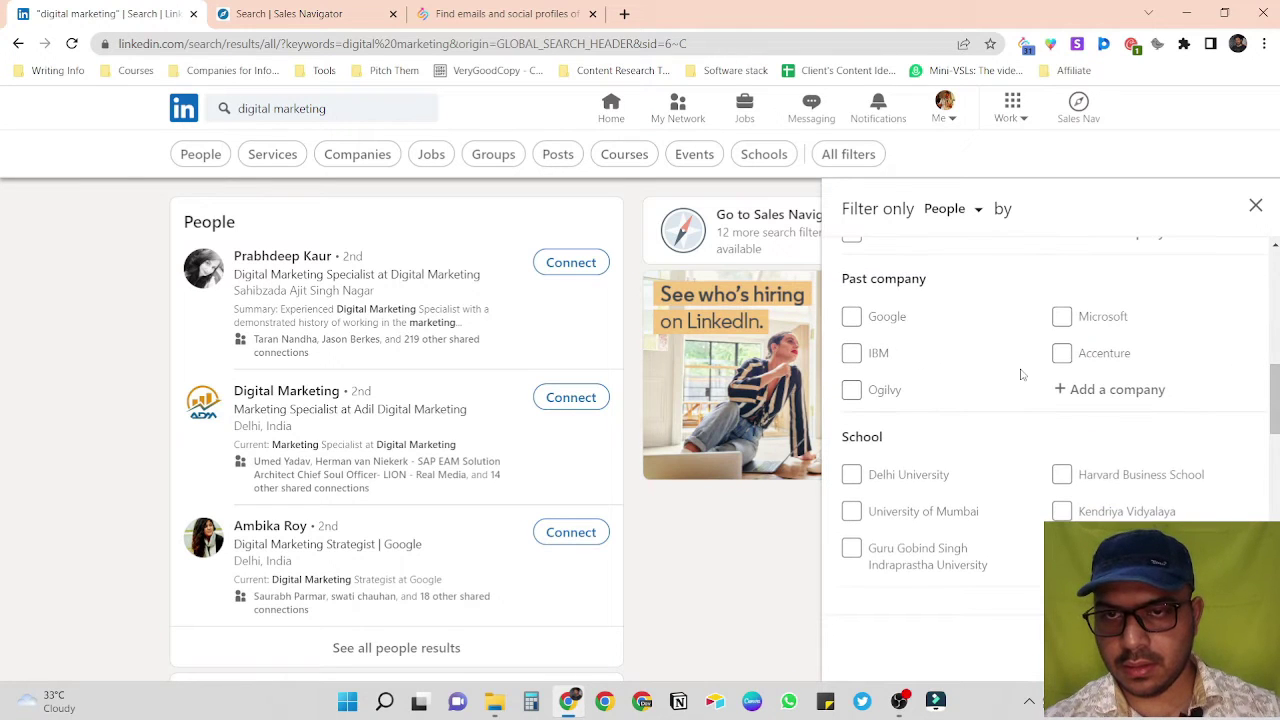
{"action": "scroll", "coordinate": [970, 370], "scroll_direction": "down", "scroll_amount": 4}
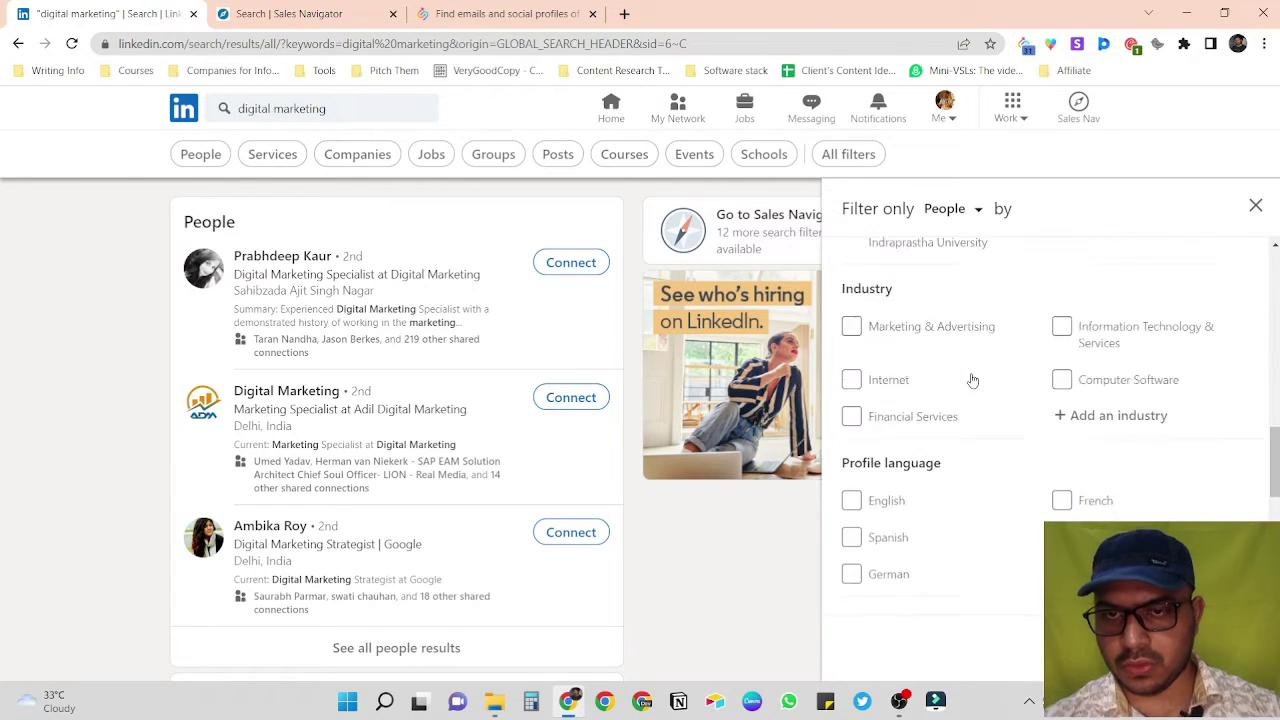
{"action": "scroll", "coordinate": [972, 380], "scroll_direction": "up", "scroll_amount": 4}
{"action": "scroll", "coordinate": [972, 380], "scroll_direction": "down", "scroll_amount": 3}
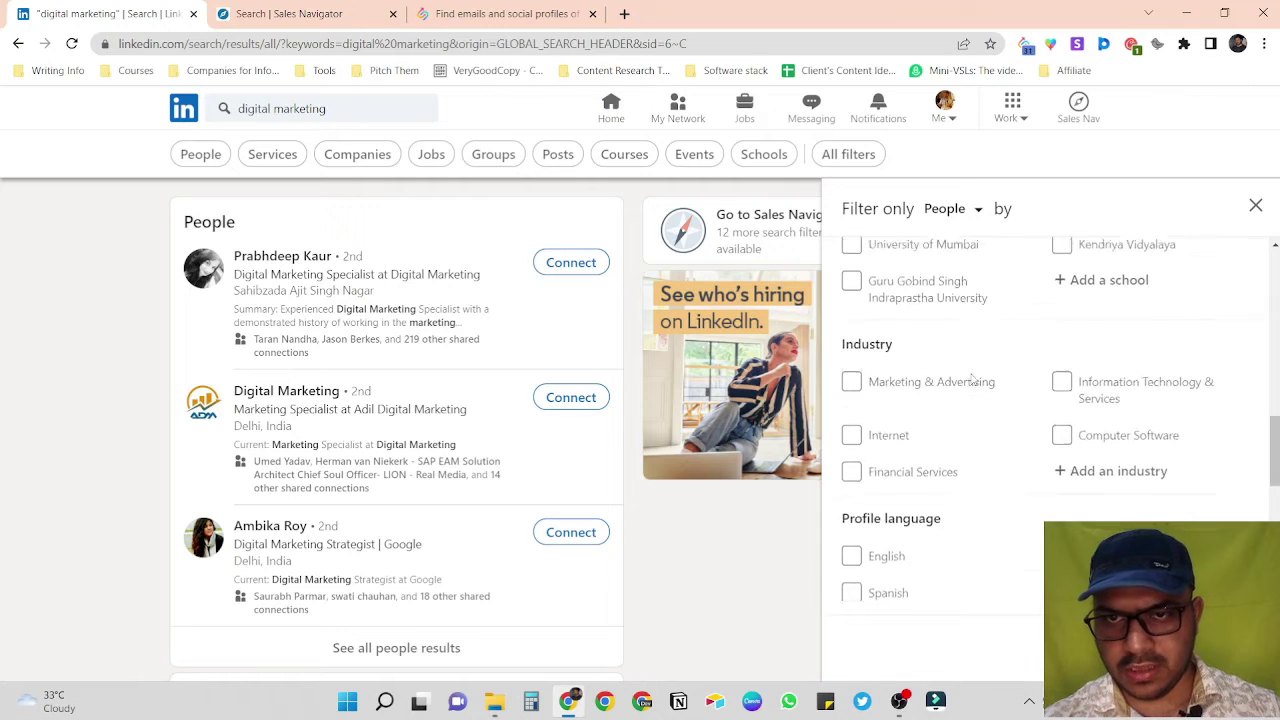
{"action": "left_click", "coordinate": [851, 369]}
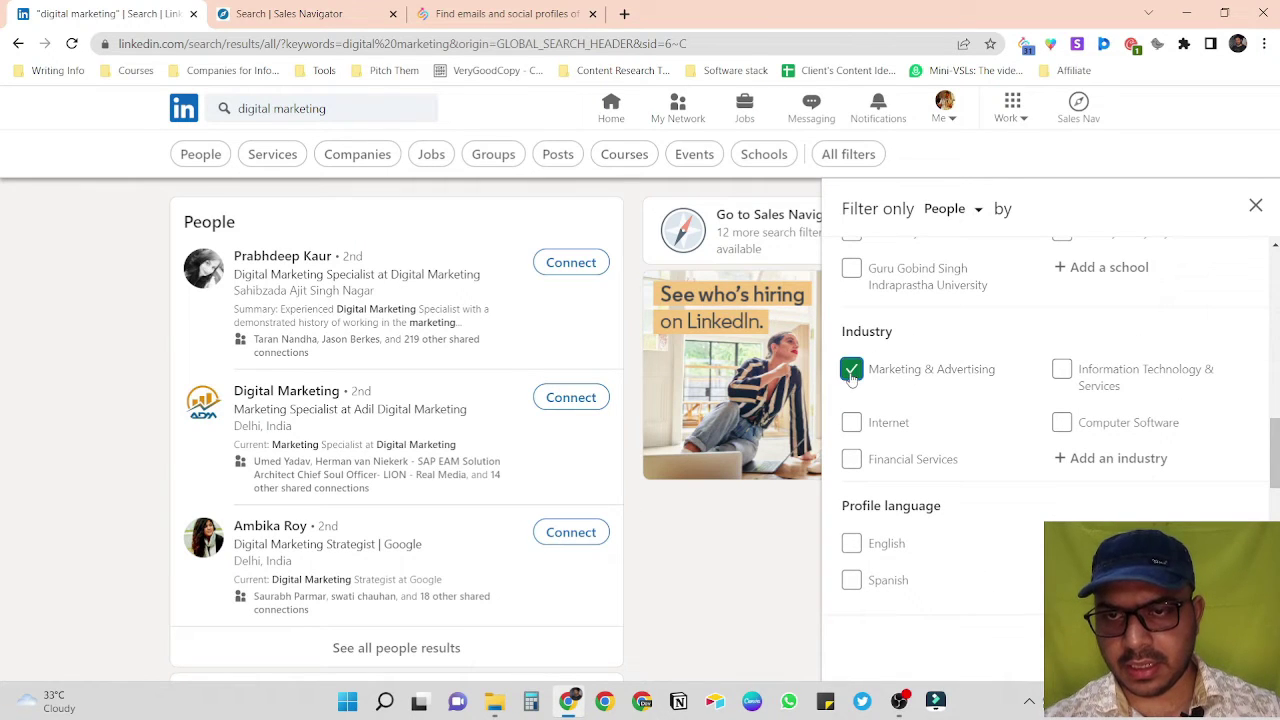
{"action": "scroll", "coordinate": [986, 351], "scroll_direction": "down", "scroll_amount": 5}
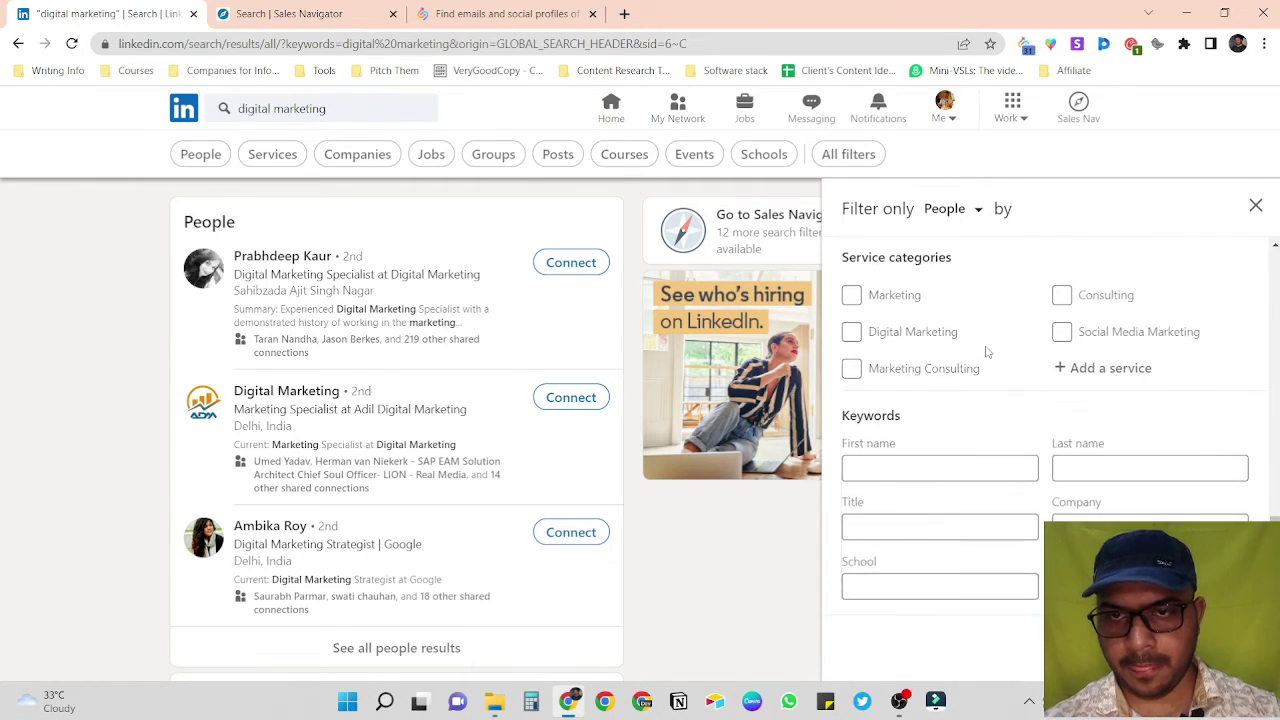
{"action": "scroll", "coordinate": [986, 351], "scroll_direction": "up", "scroll_amount": 1}
{"action": "left_click", "coordinate": [851, 398]}
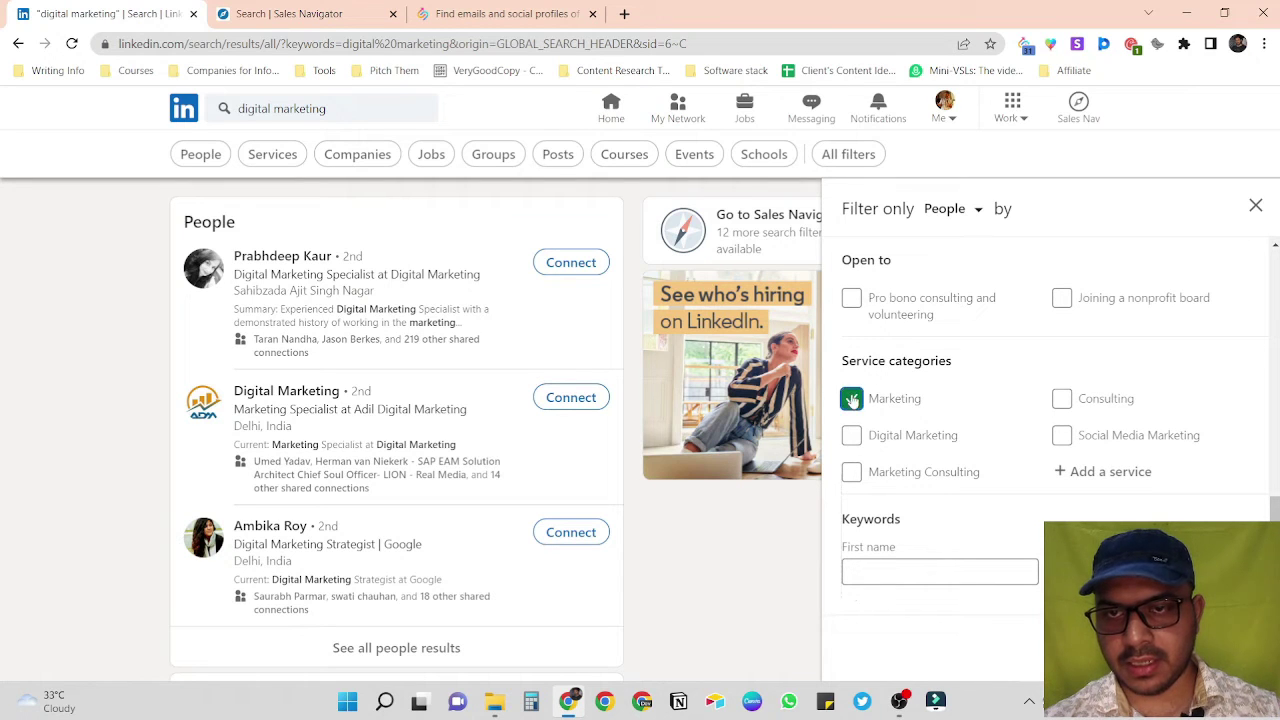
{"action": "left_click", "coordinate": [1218, 655]}
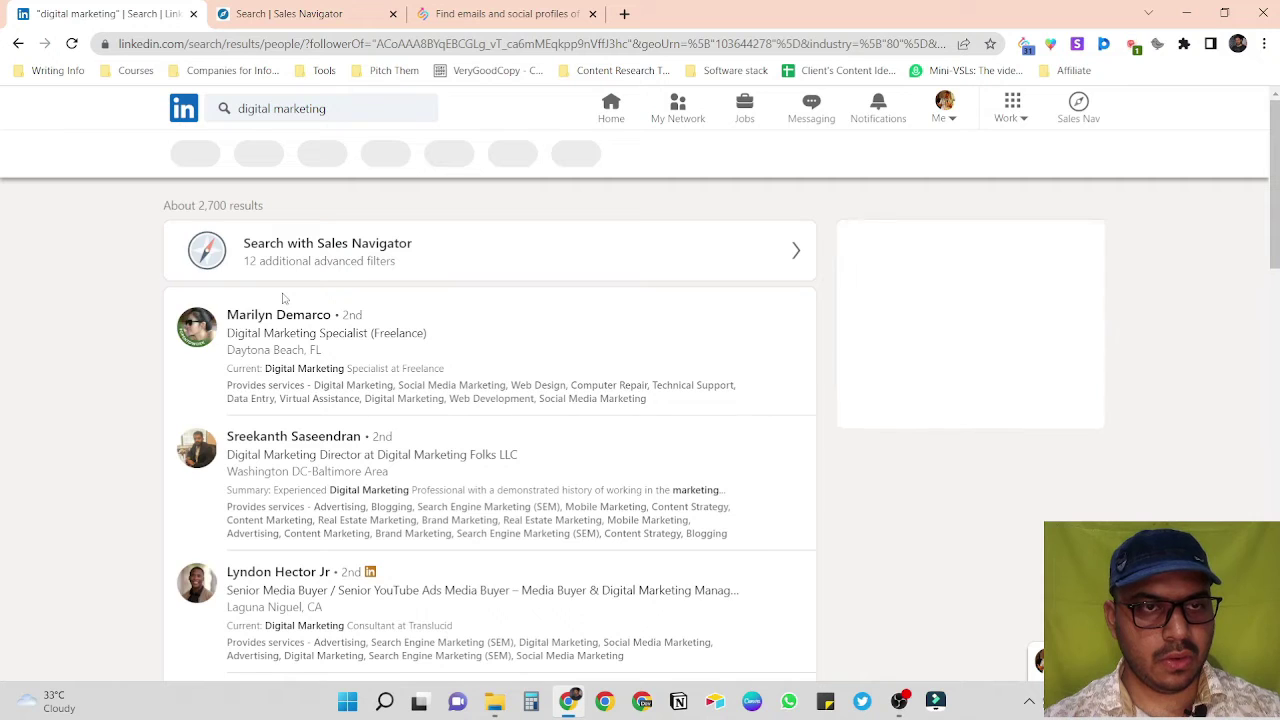
- Check the 2,700 results count and open the SalesQL extension panel
{"action": "left_click_drag", "start_coordinate": [263, 206], "coordinate": [198, 206]}
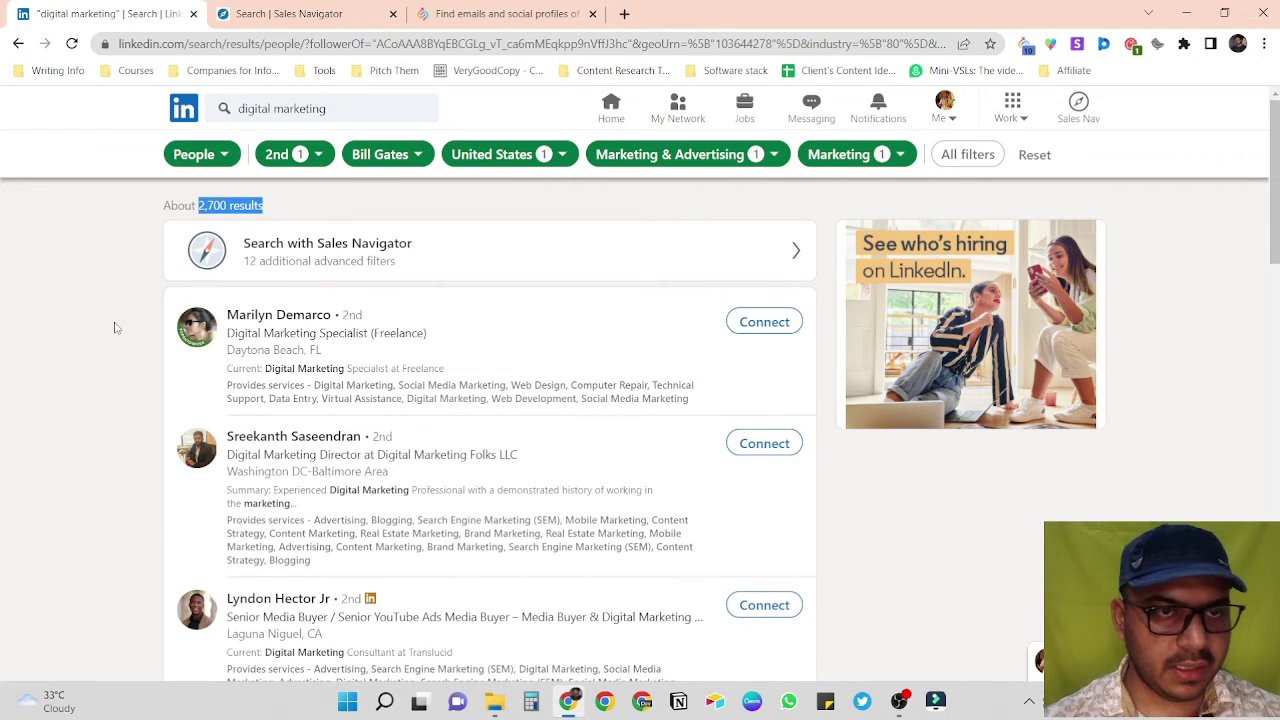
{"action": "scroll", "coordinate": [115, 328], "scroll_direction": "down", "scroll_amount": 4}
{"action": "scroll", "coordinate": [115, 328], "scroll_direction": "down", "scroll_amount": 15}
{"action": "scroll", "coordinate": [115, 328], "scroll_direction": "up", "scroll_amount": 15}
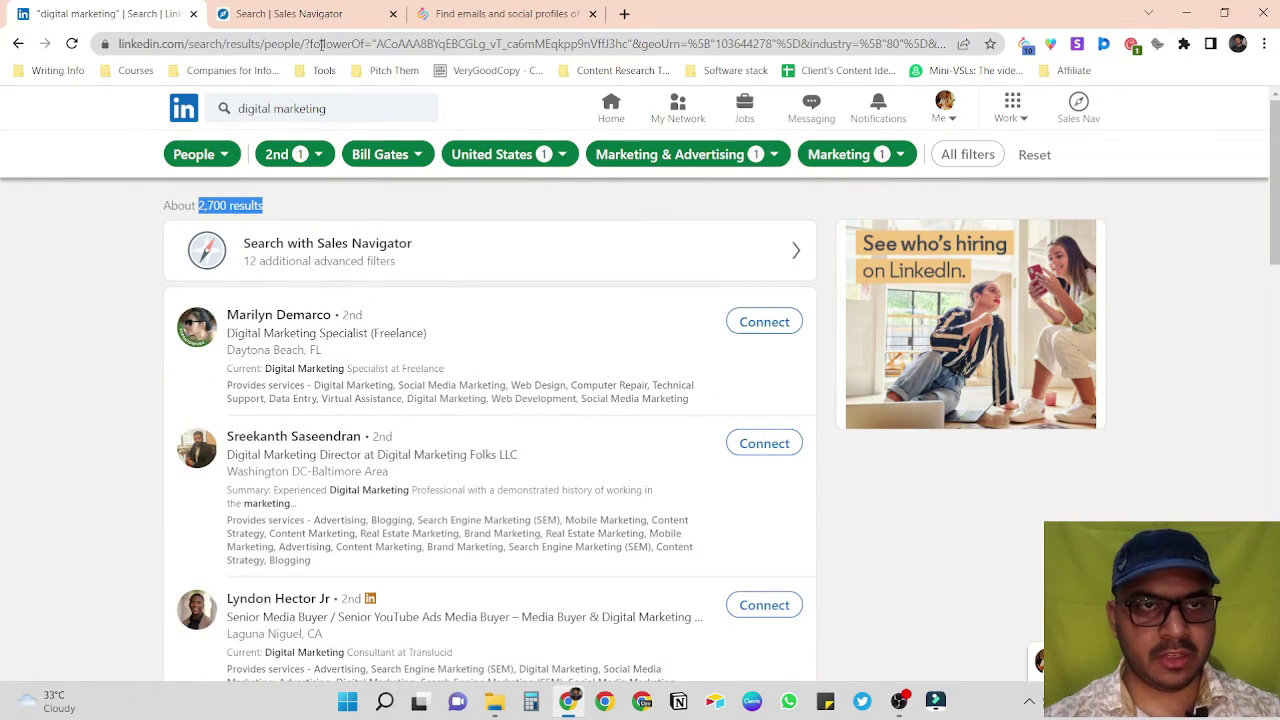
{"action": "left_click", "coordinate": [128, 278]}
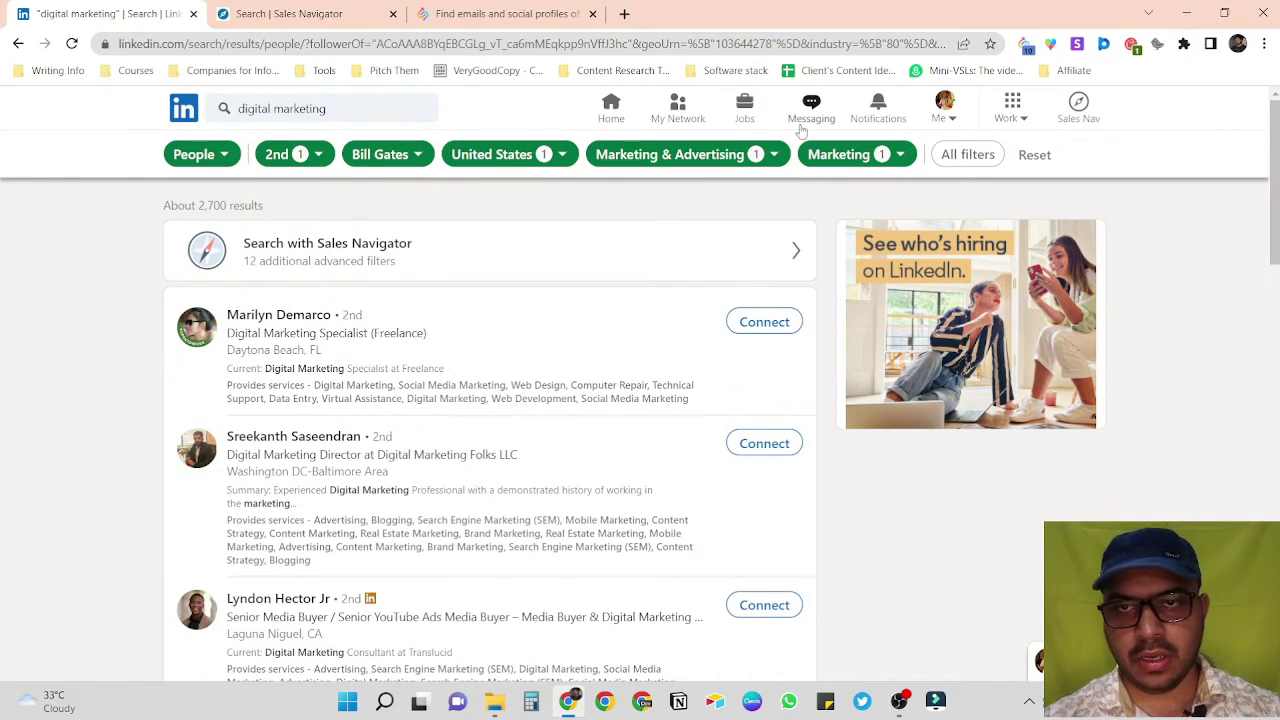
{"action": "left_click", "coordinate": [1024, 44]}
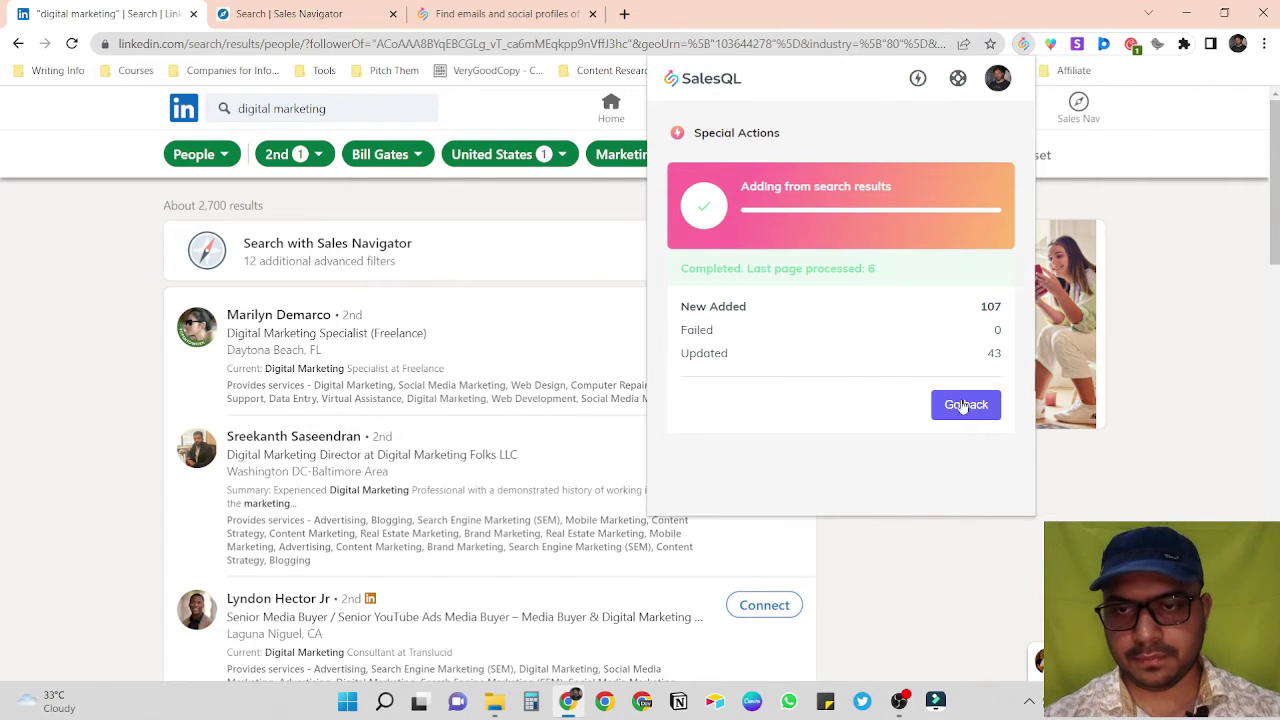
- Return from the import summary to the profile list and confirm the target folder is unchanged
{"action": "left_click", "coordinate": [970, 410]}
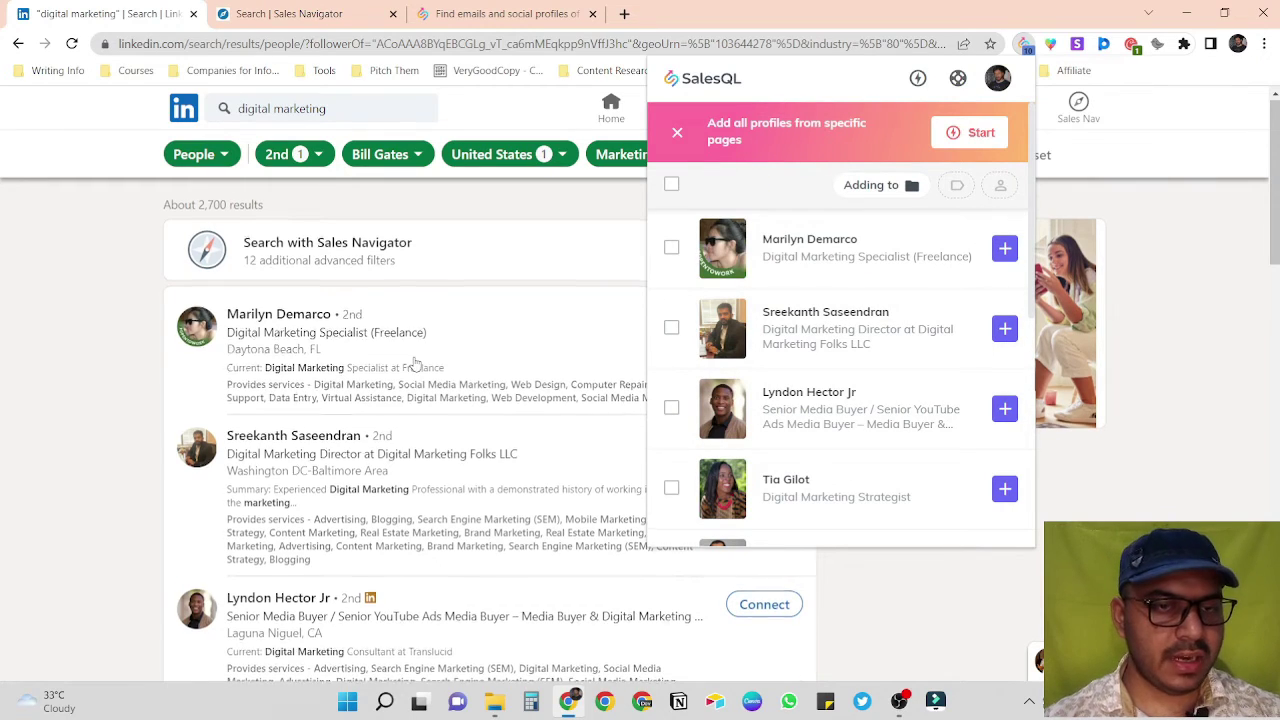
{"action": "scroll", "coordinate": [415, 363], "scroll_direction": "down", "scroll_amount": 15}
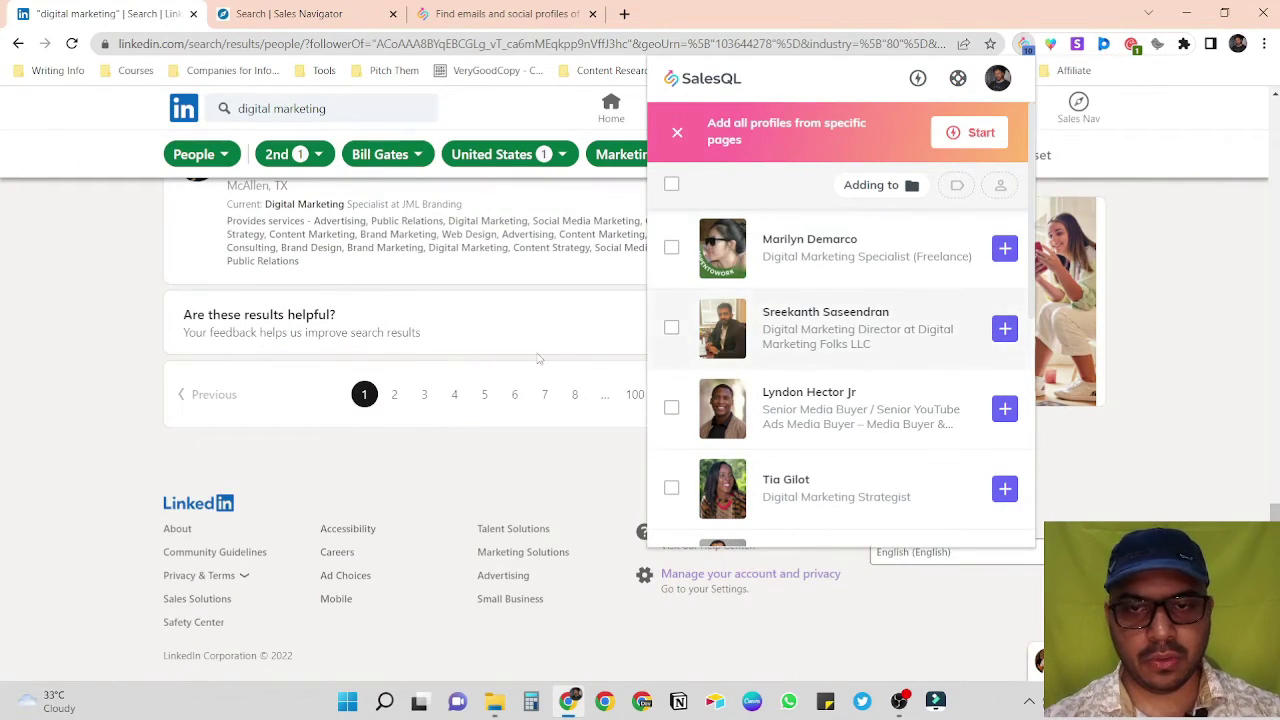
{"action": "scroll", "coordinate": [634, 357], "scroll_direction": "up", "scroll_amount": 3}
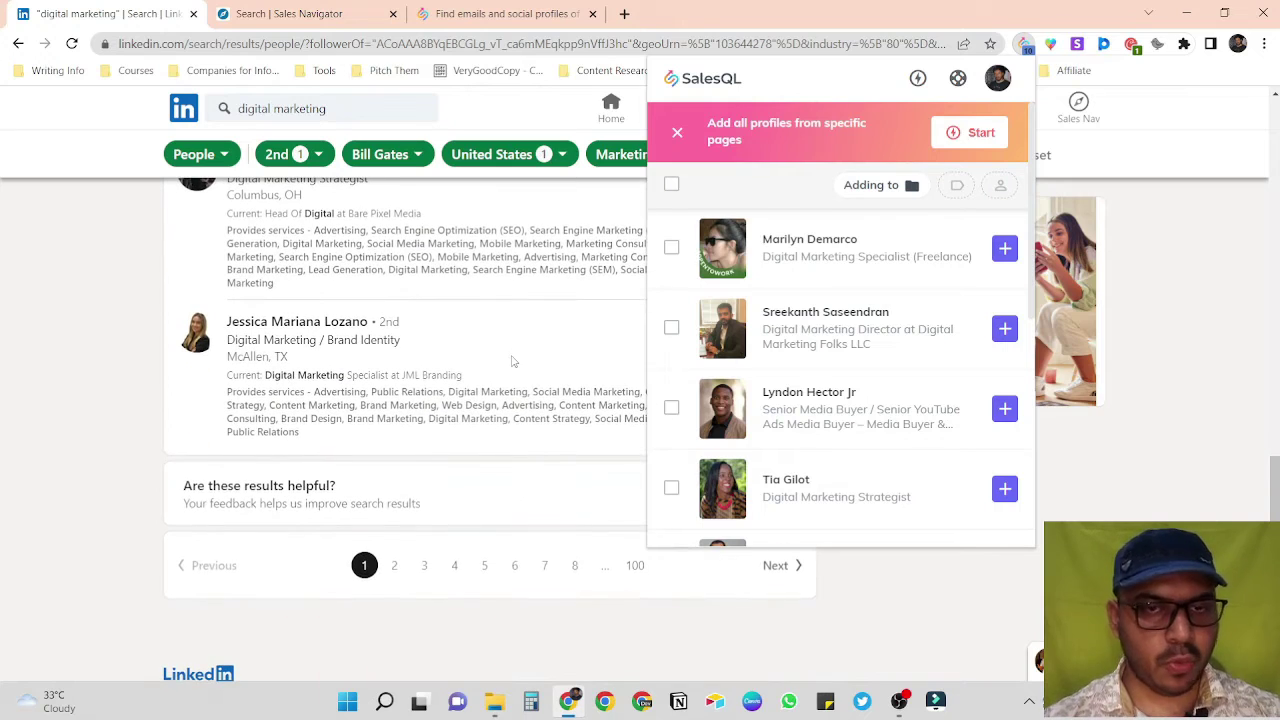
{"action": "scroll", "coordinate": [805, 392], "scroll_direction": "down", "scroll_amount": 5}
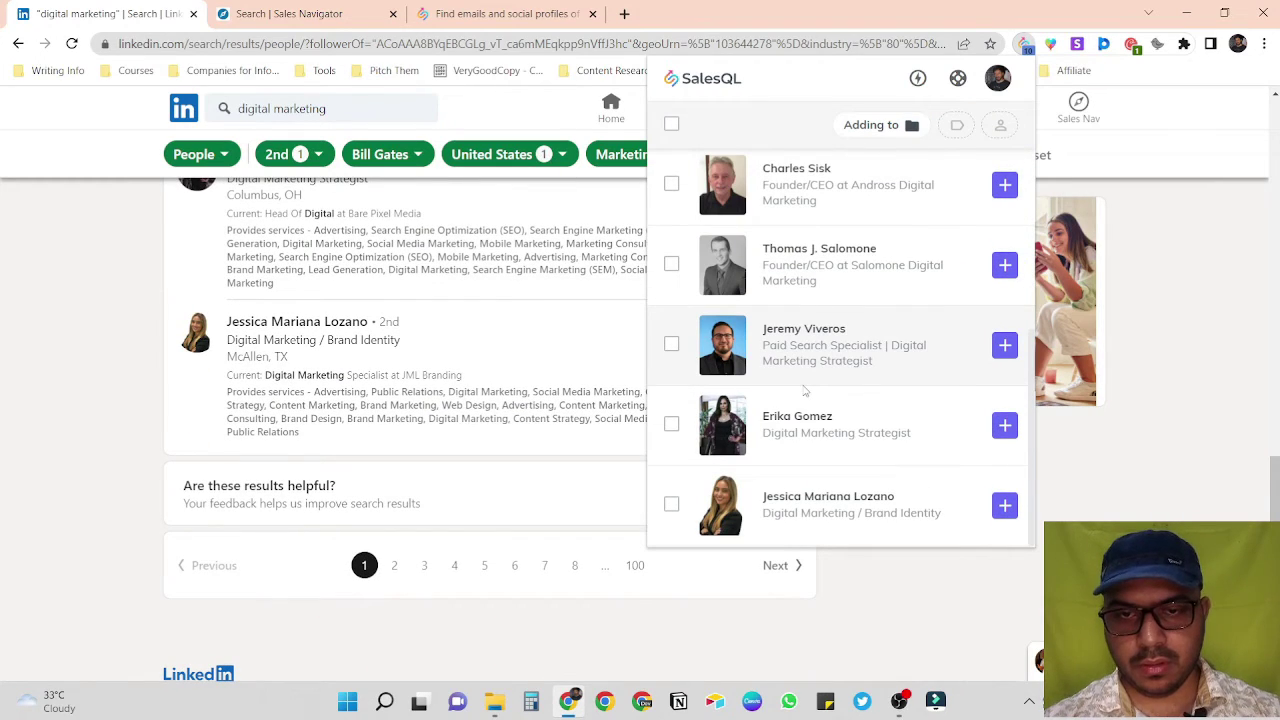
{"action": "scroll", "coordinate": [375, 390], "scroll_direction": "up", "scroll_amount": 4}
{"action": "scroll", "coordinate": [477, 350], "scroll_direction": "down", "scroll_amount": 3}
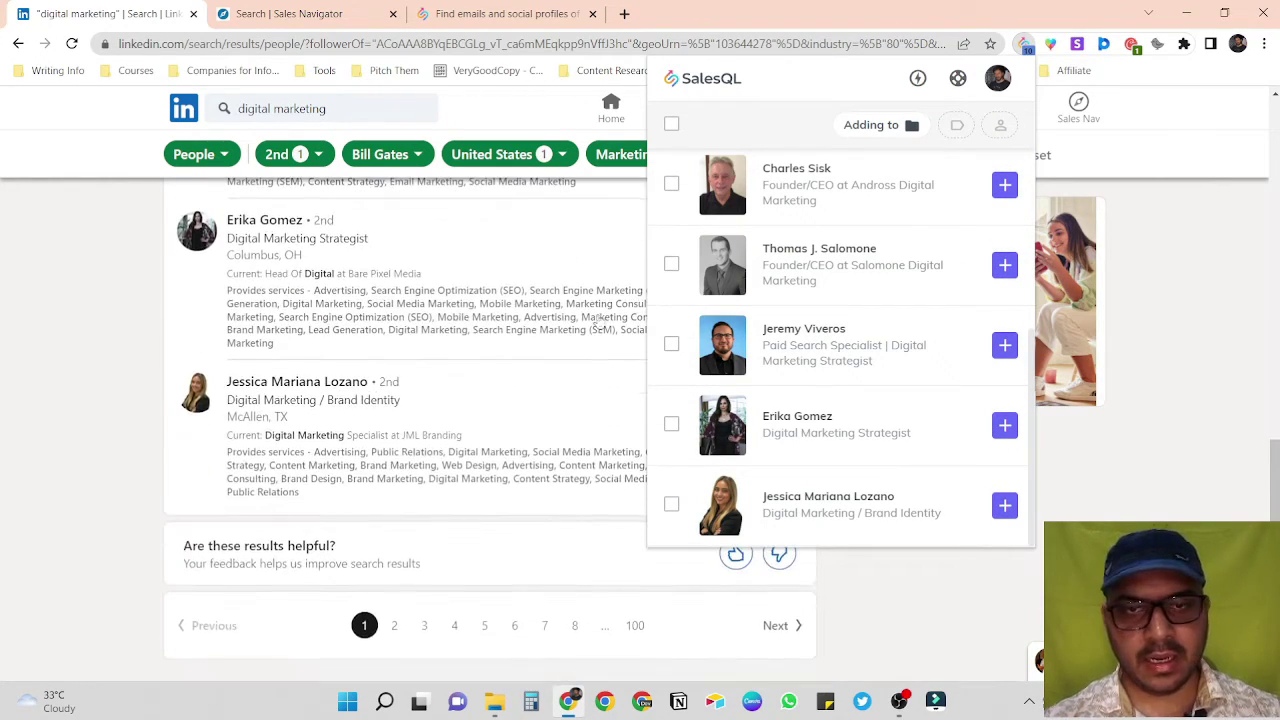
{"action": "scroll", "coordinate": [777, 246], "scroll_direction": "up", "scroll_amount": 5}
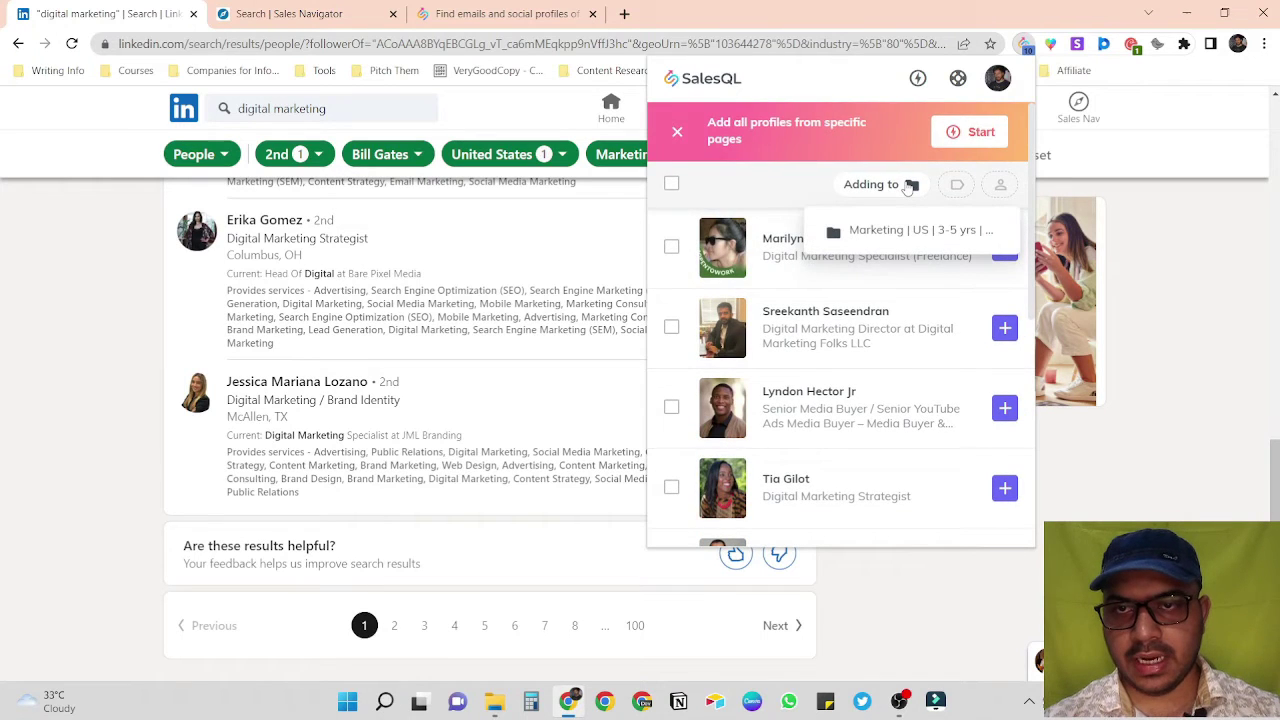
{"action": "left_click", "coordinate": [910, 186]}
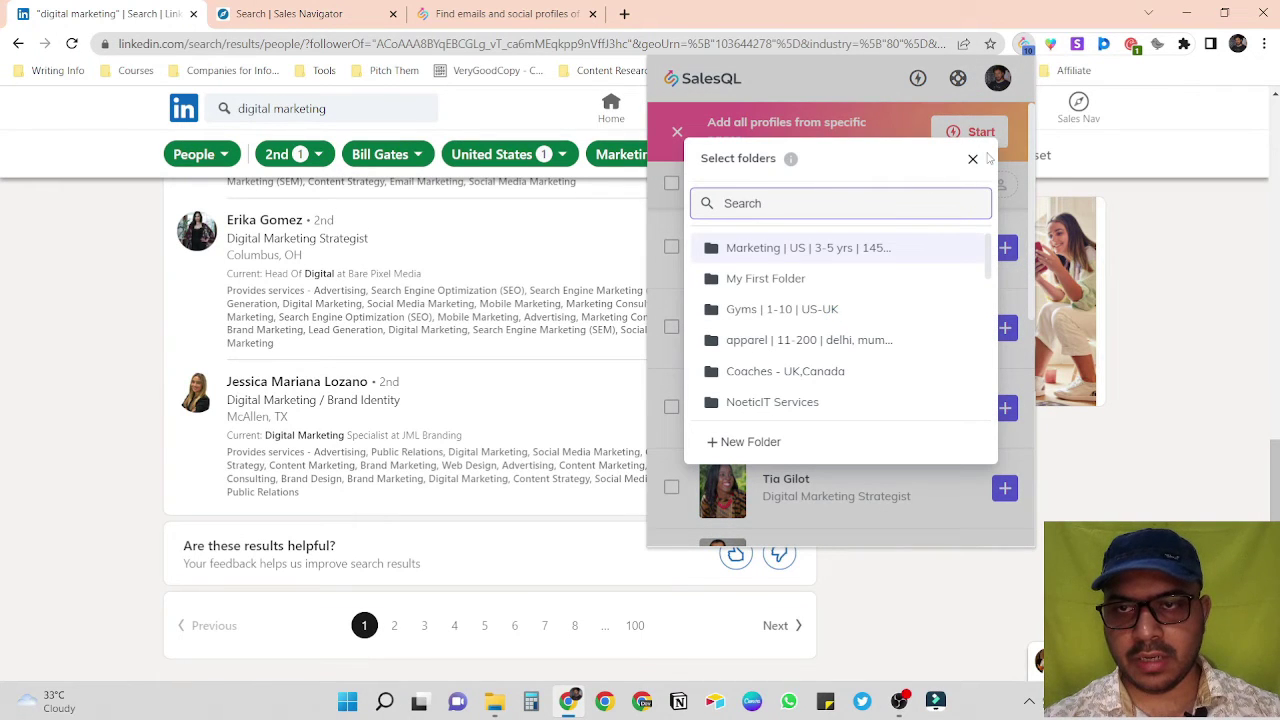
{"action": "left_click", "coordinate": [972, 158]}
- Toggle all ten profiles on and off, then start adding profiles from specific pages
{"action": "left_click", "coordinate": [671, 184]}
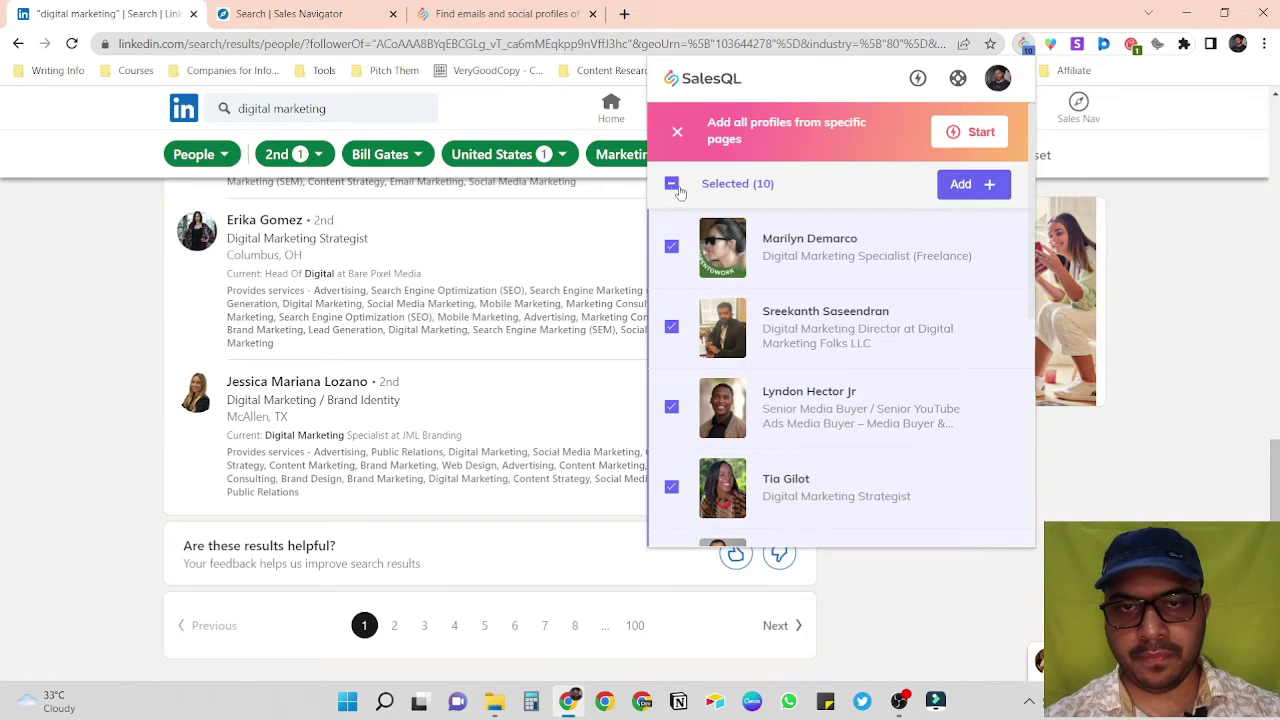
{"action": "left_click", "coordinate": [672, 185]}
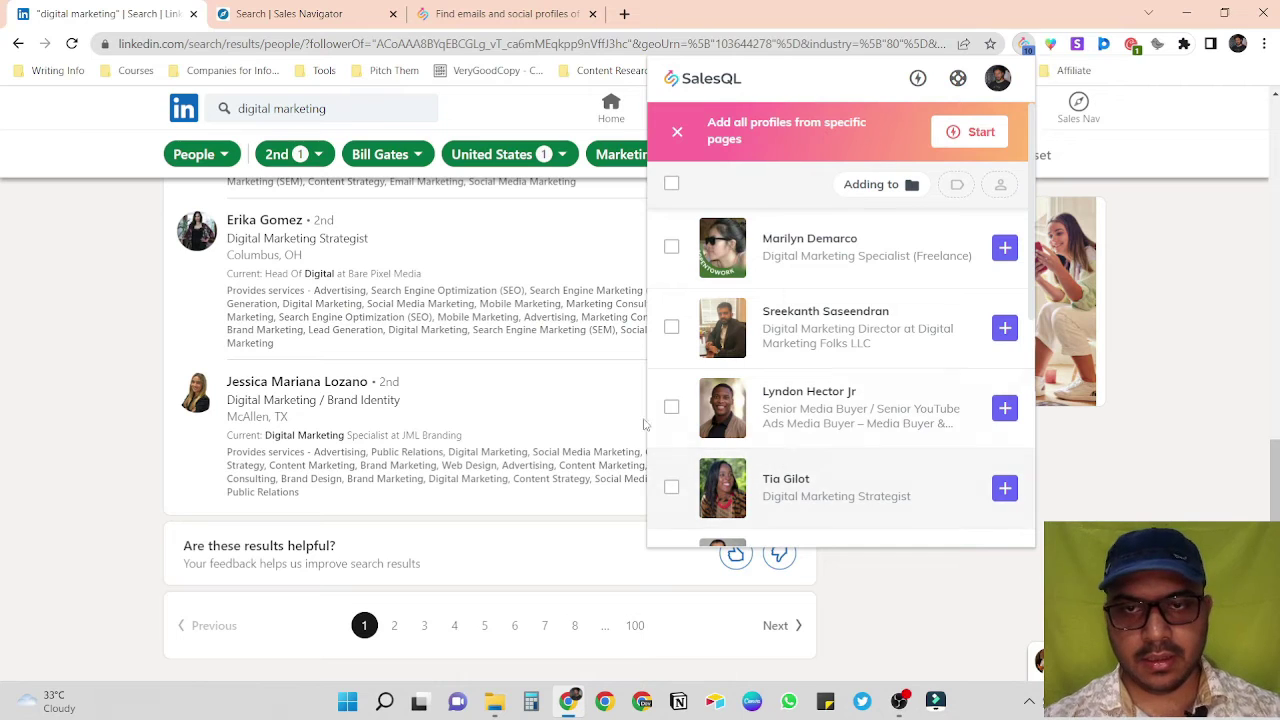
{"action": "scroll", "coordinate": [466, 428], "scroll_direction": "up", "scroll_amount": 8}
{"action": "left_click", "coordinate": [968, 134]}
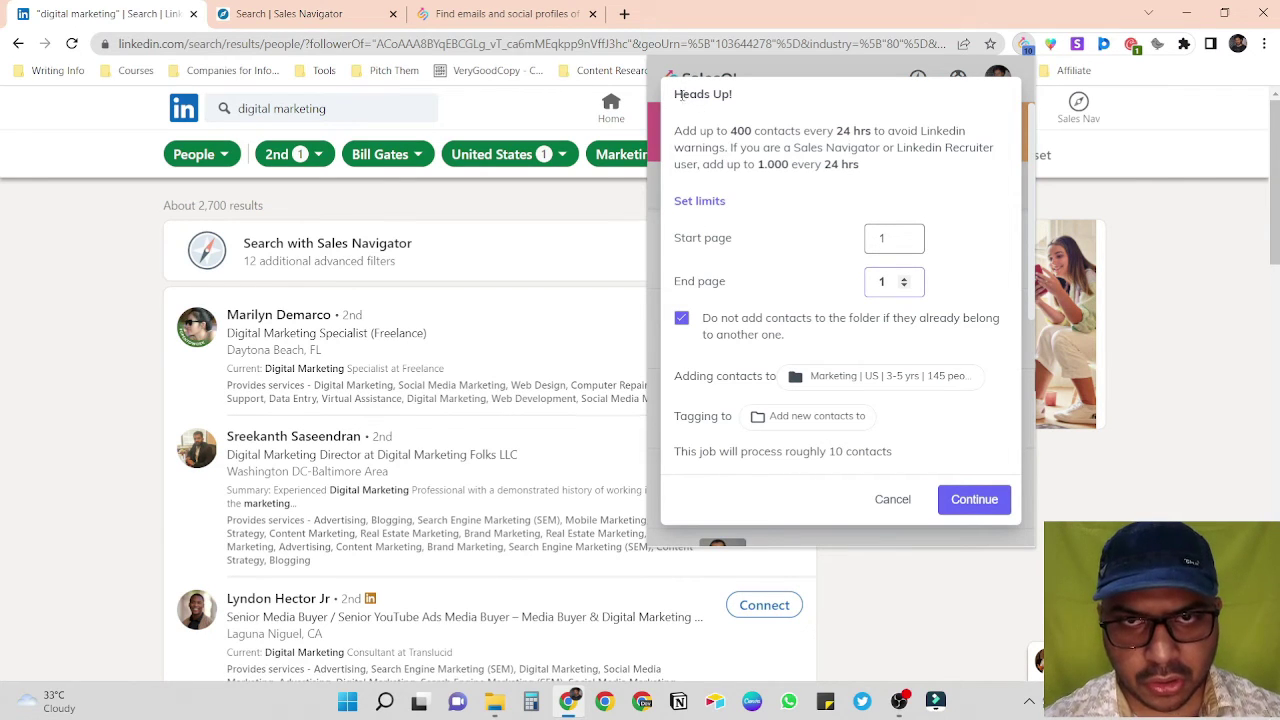
- Review the 400-per-day and 1,000-per-24-hours contact limits, then cancel the bulk add
{"action": "left_click_drag", "start_coordinate": [677, 131], "coordinate": [855, 170]}
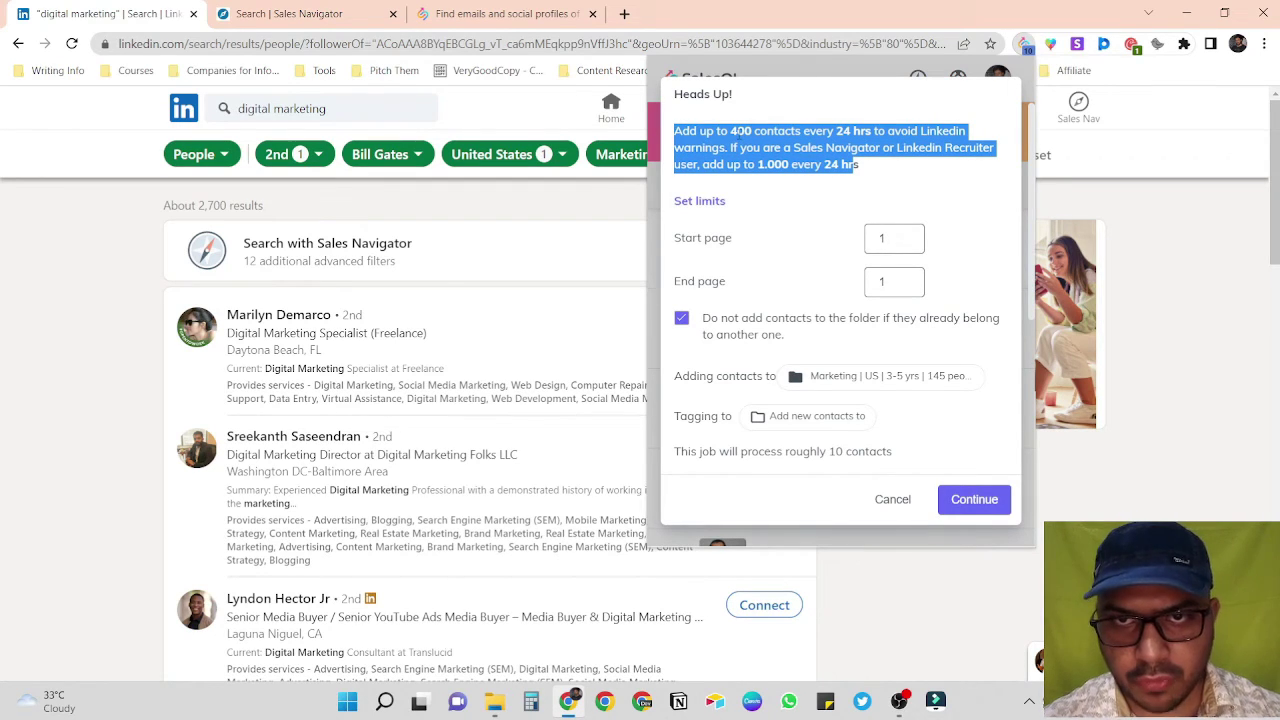
{"action": "left_click", "coordinate": [875, 185]}
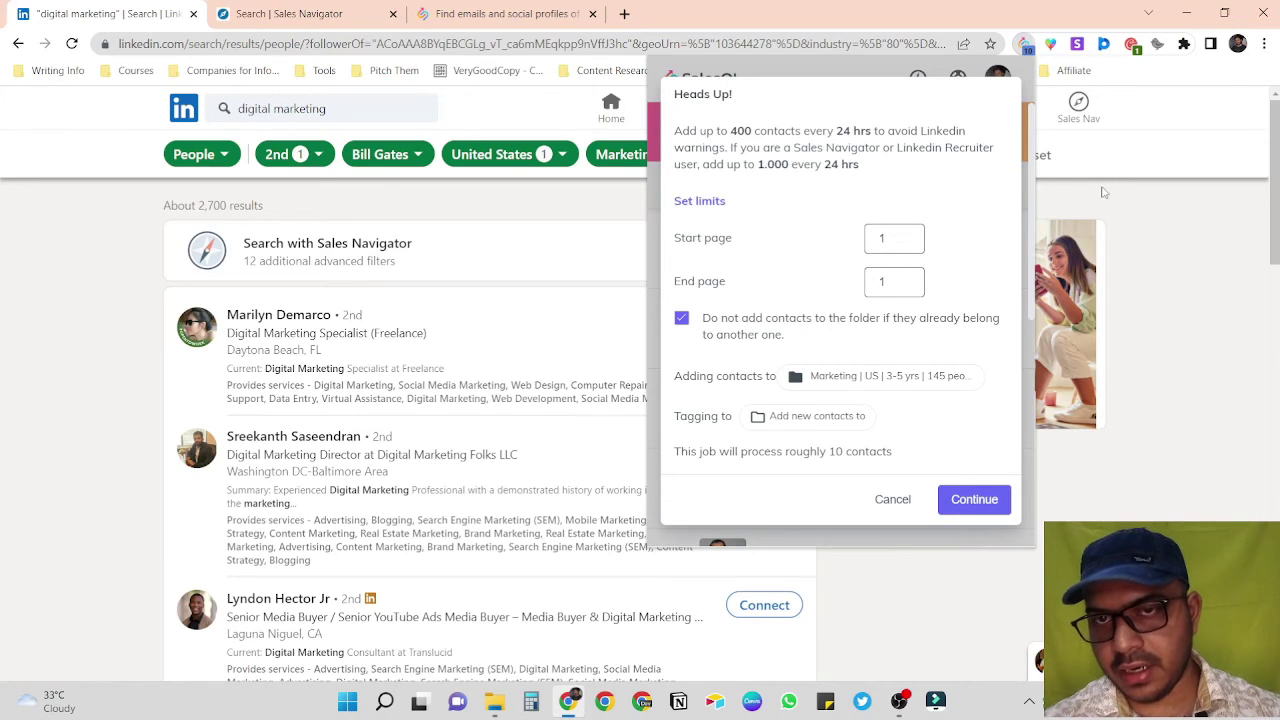
{"action": "left_click_drag", "start_coordinate": [758, 164], "coordinate": [871, 172]}
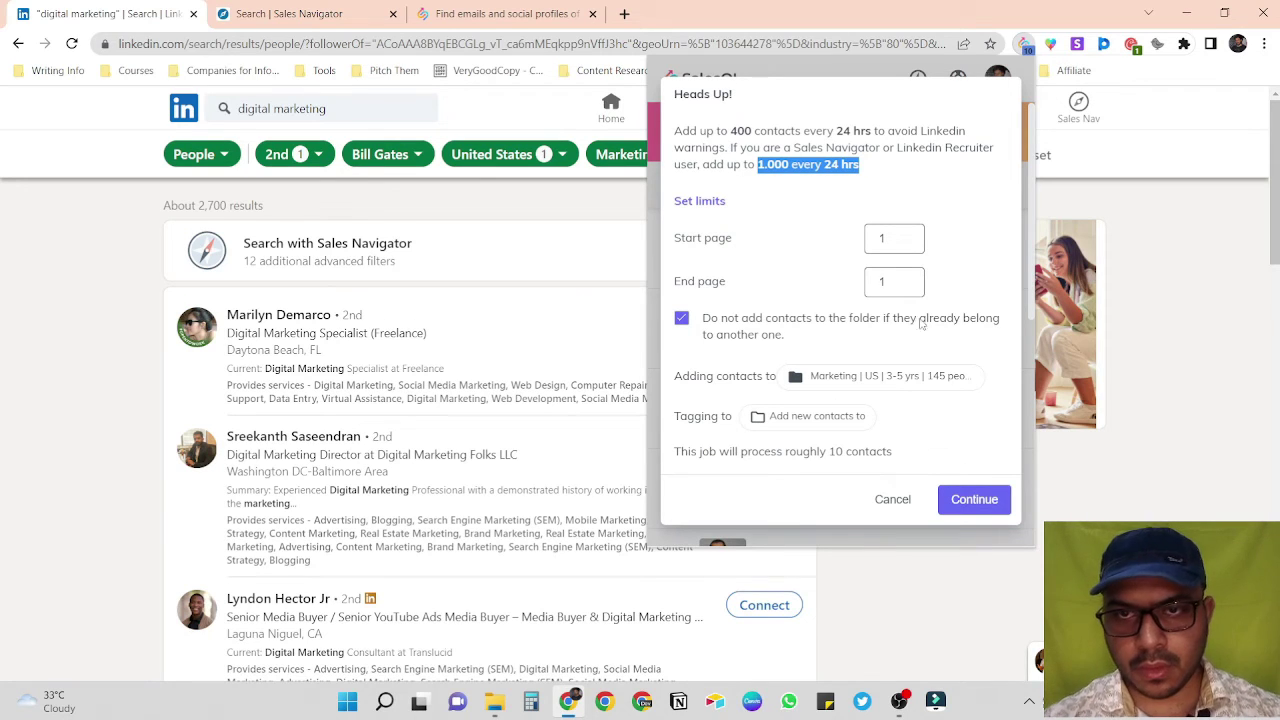
{"action": "left_click", "coordinate": [893, 500]}
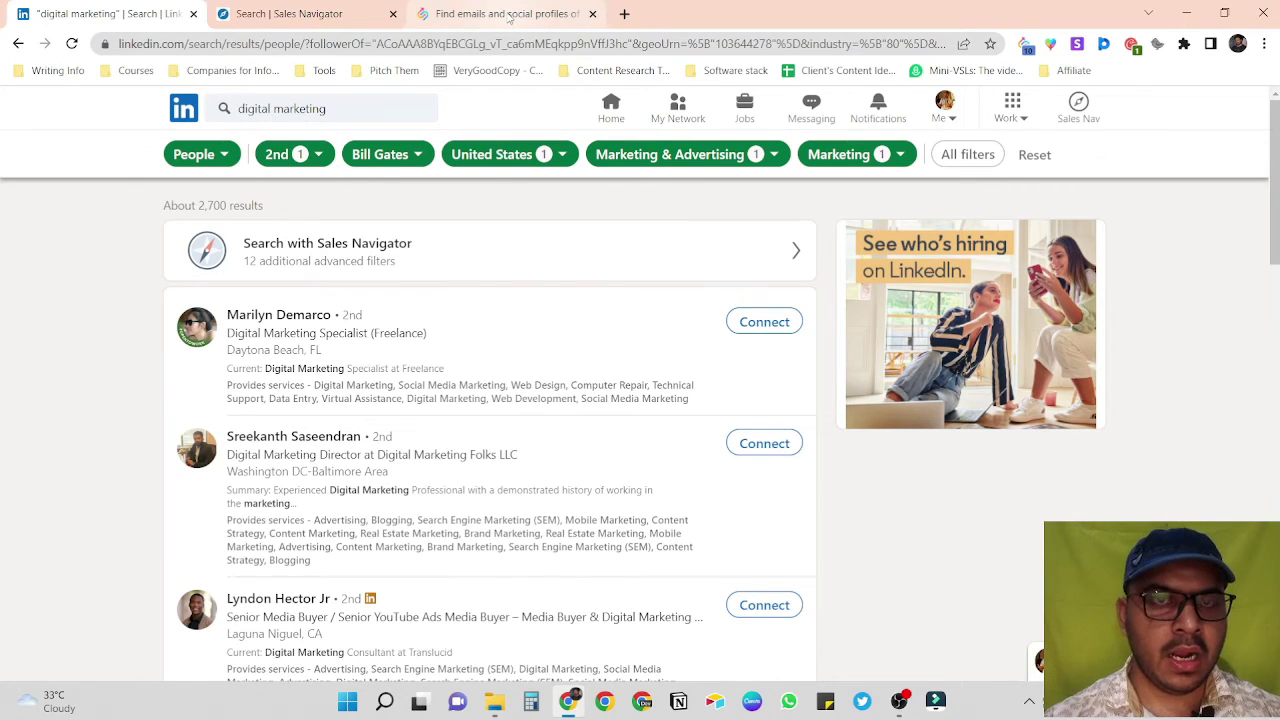
- Search Google for 'salesql pricing' in a new tab and open the Pricing - SalesQL result
{"action": "left_click", "coordinate": [508, 14]}
{"action": "left_click", "coordinate": [622, 14]}
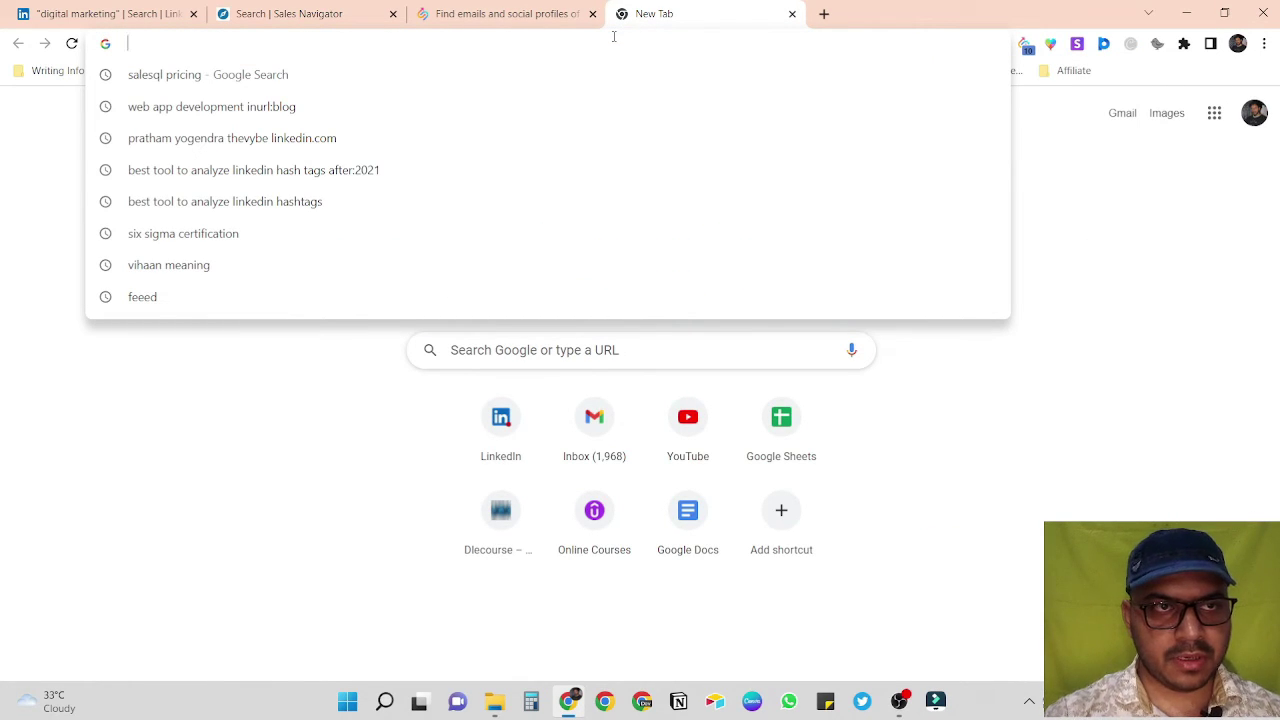
{"action": "type", "text": "sales"}
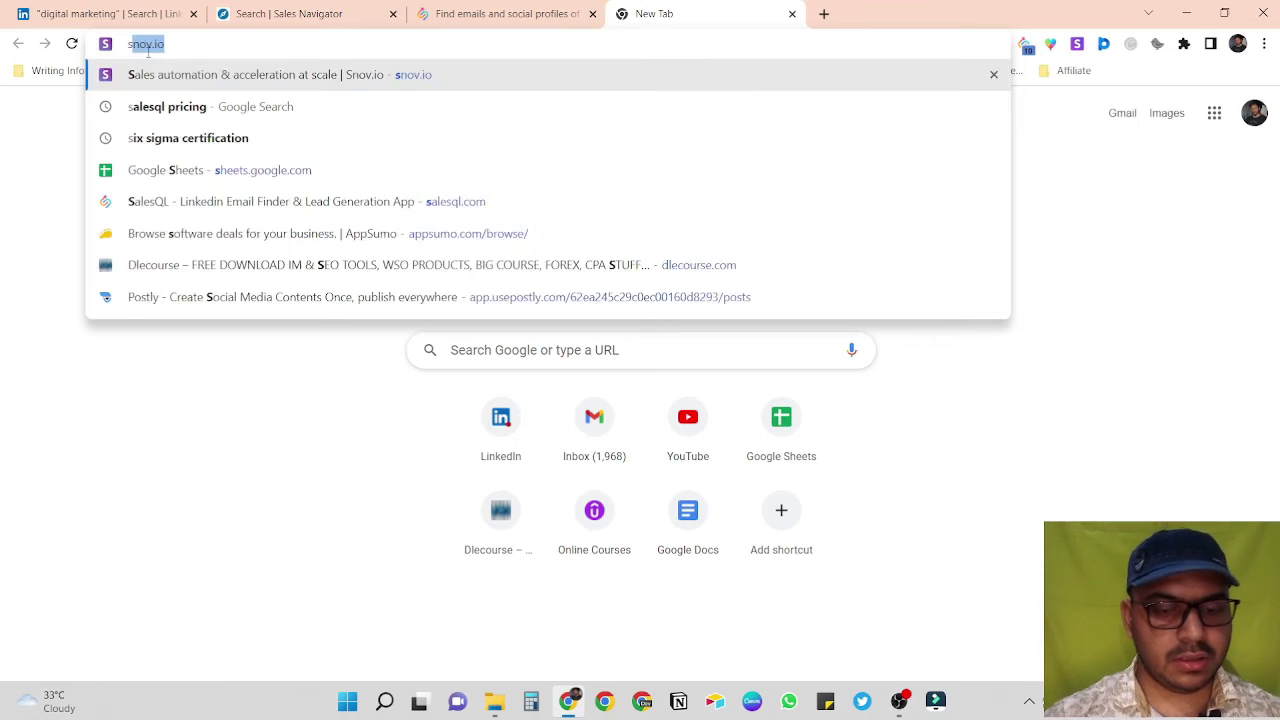
{"action": "key", "text": "Down"}
{"action": "key", "text": "Return"}
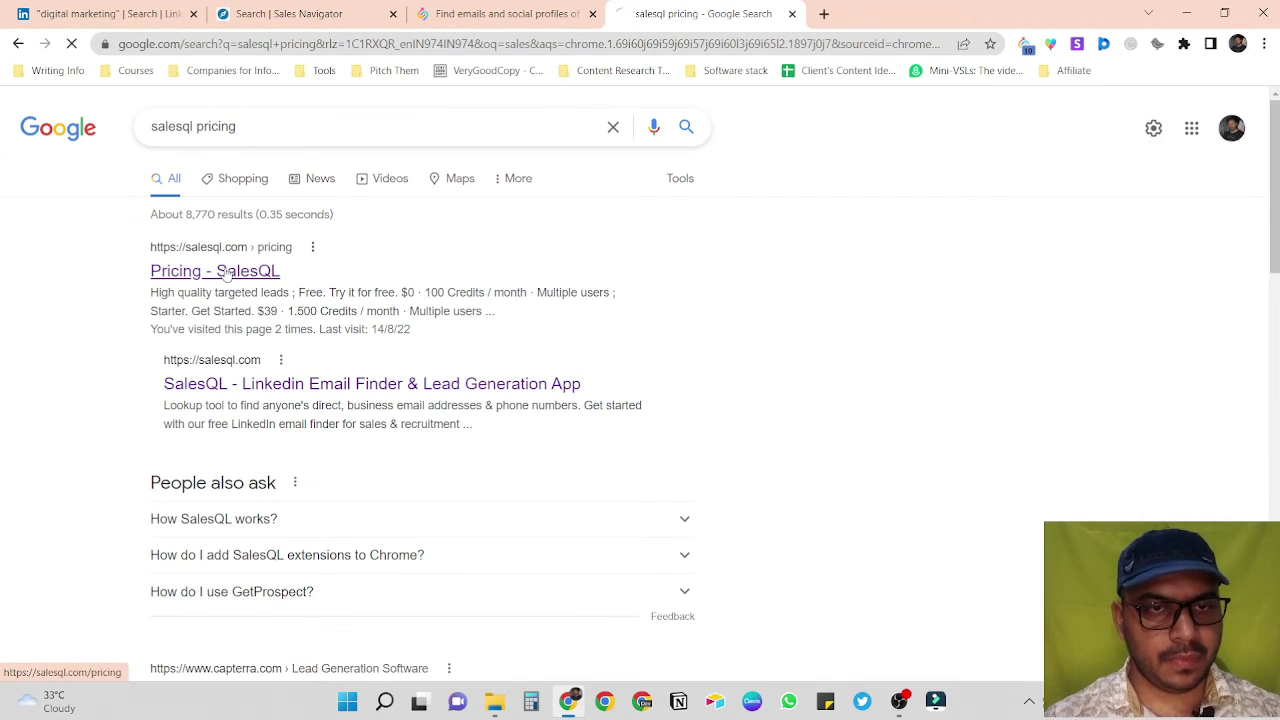
{"action": "left_click", "coordinate": [226, 273]}
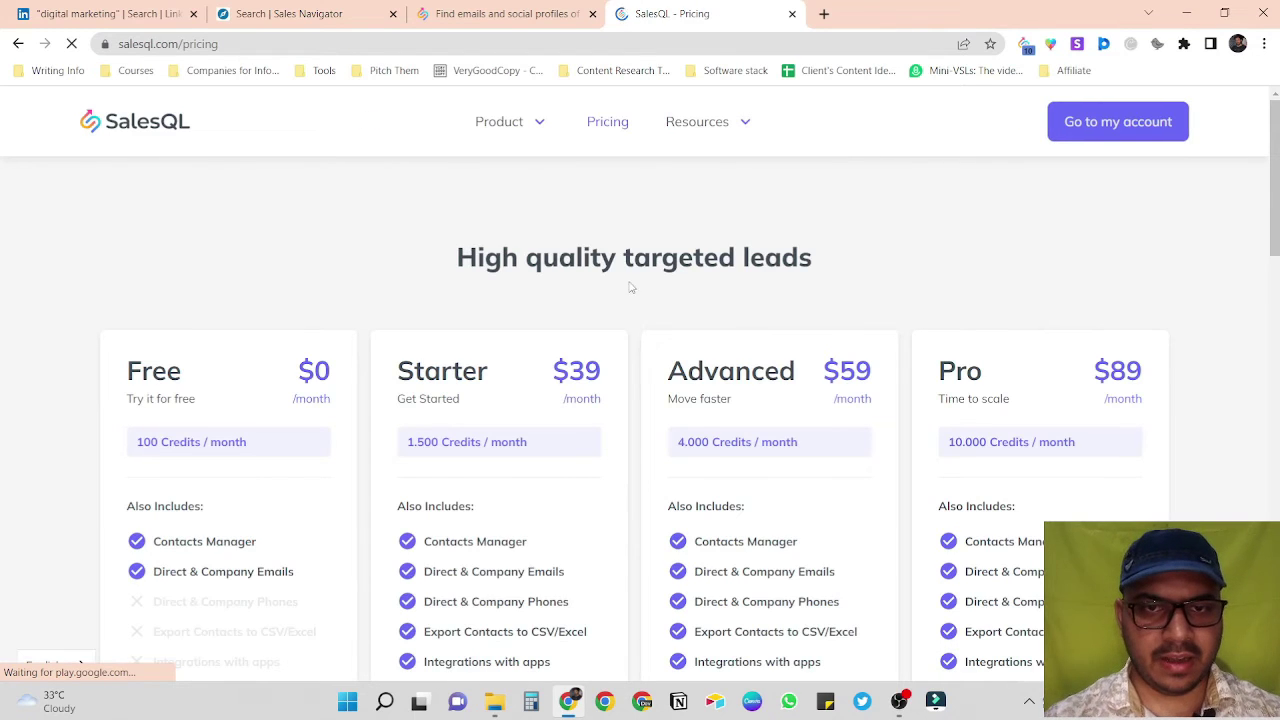
- Look over the Free, Starter, Advanced and Pro plans and highlight Starter's 1.500 monthly credits
{"action": "scroll", "coordinate": [640, 354], "scroll_direction": "down", "scroll_amount": 2}
{"action": "scroll", "coordinate": [640, 356], "scroll_direction": "up", "scroll_amount": 1}
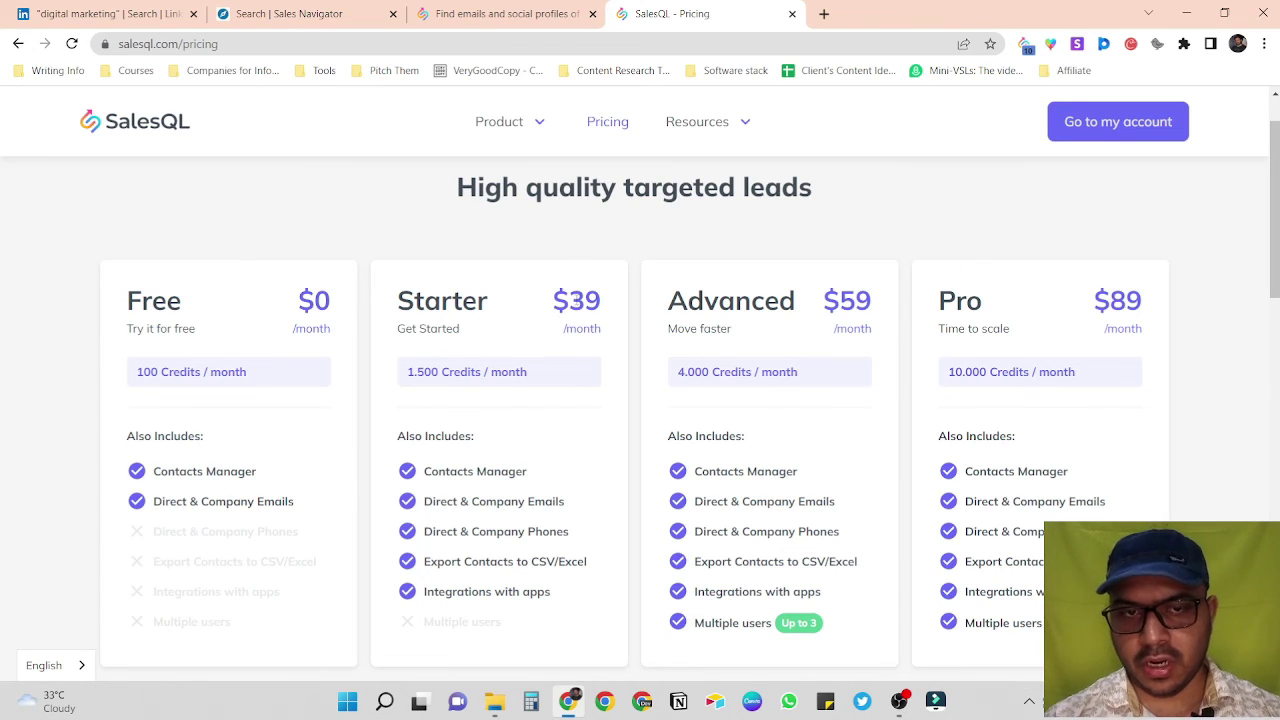
{"action": "left_click_drag", "start_coordinate": [439, 371], "coordinate": [397, 377]}
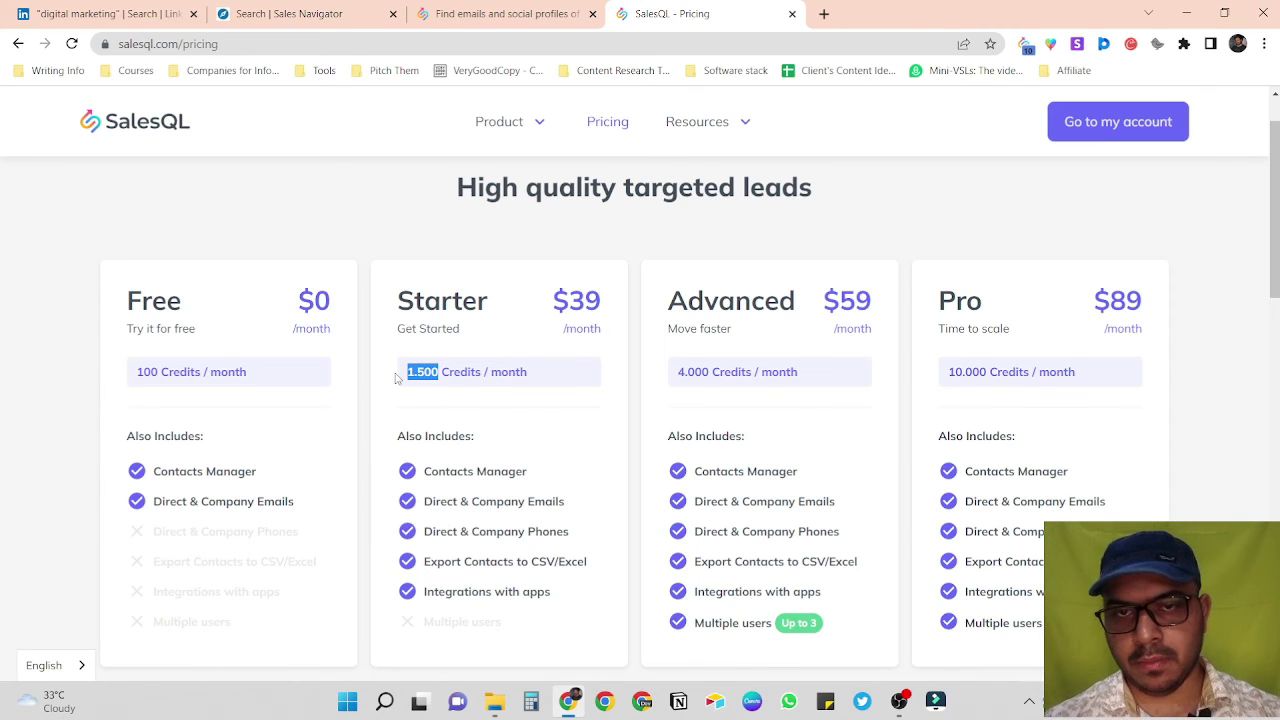